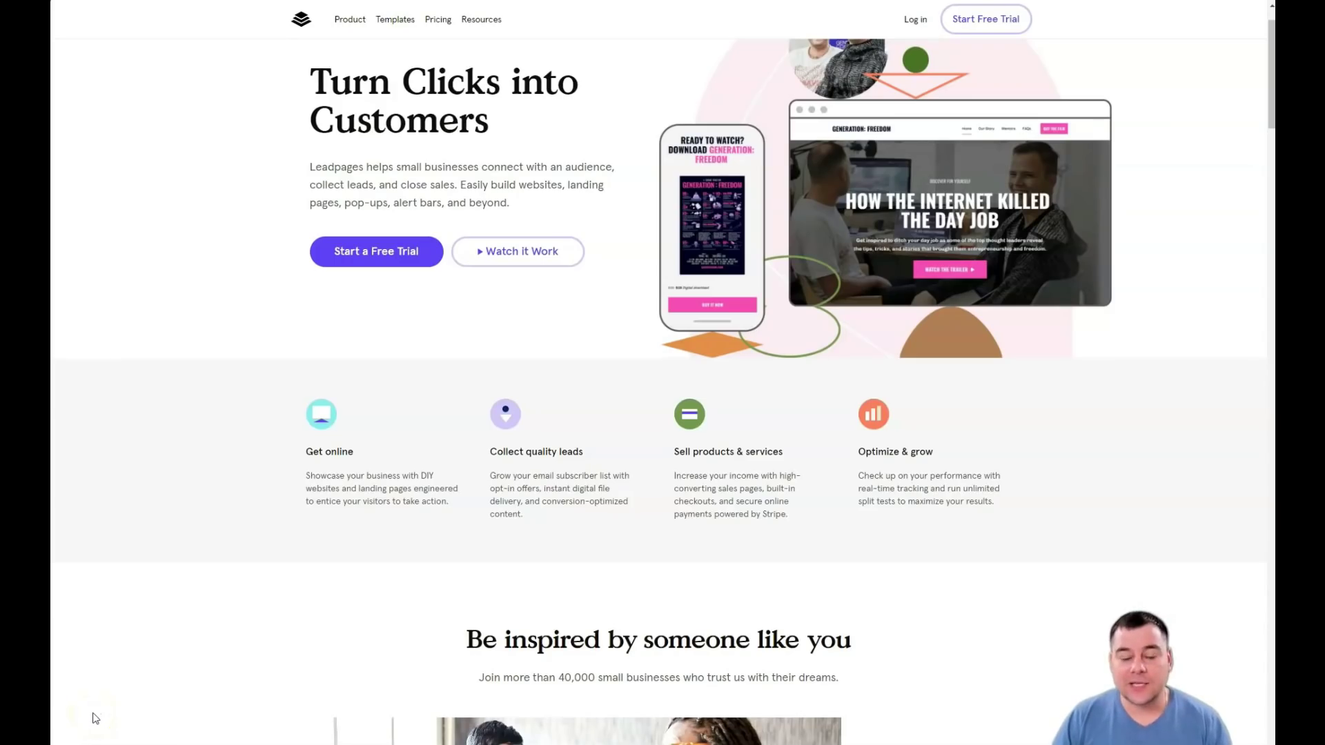
# Review the Leadpages homepage down to its footer, covering features, customer stories, conversion toolkit, analytics, templates, integrations and customer support.
pyautogui.scroll(-2, 95, 718)
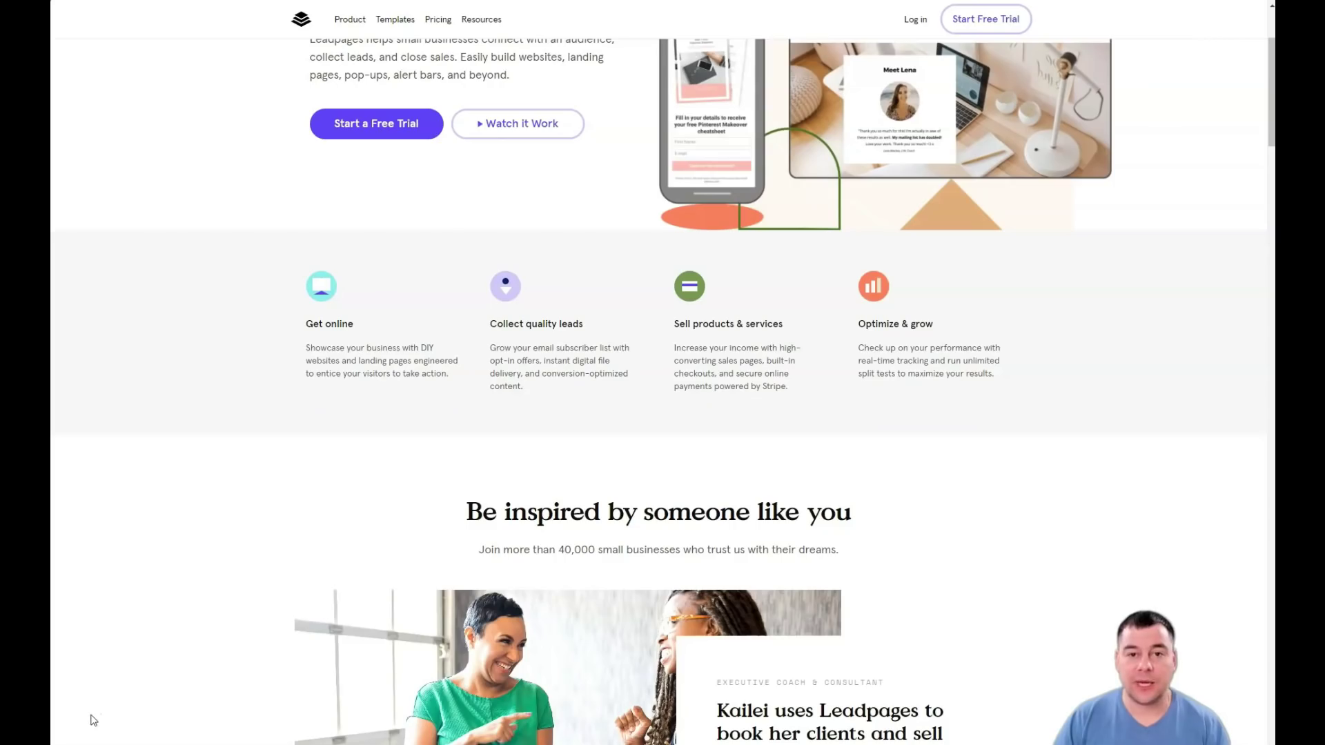
pyautogui.scroll(-4, 407, 601)
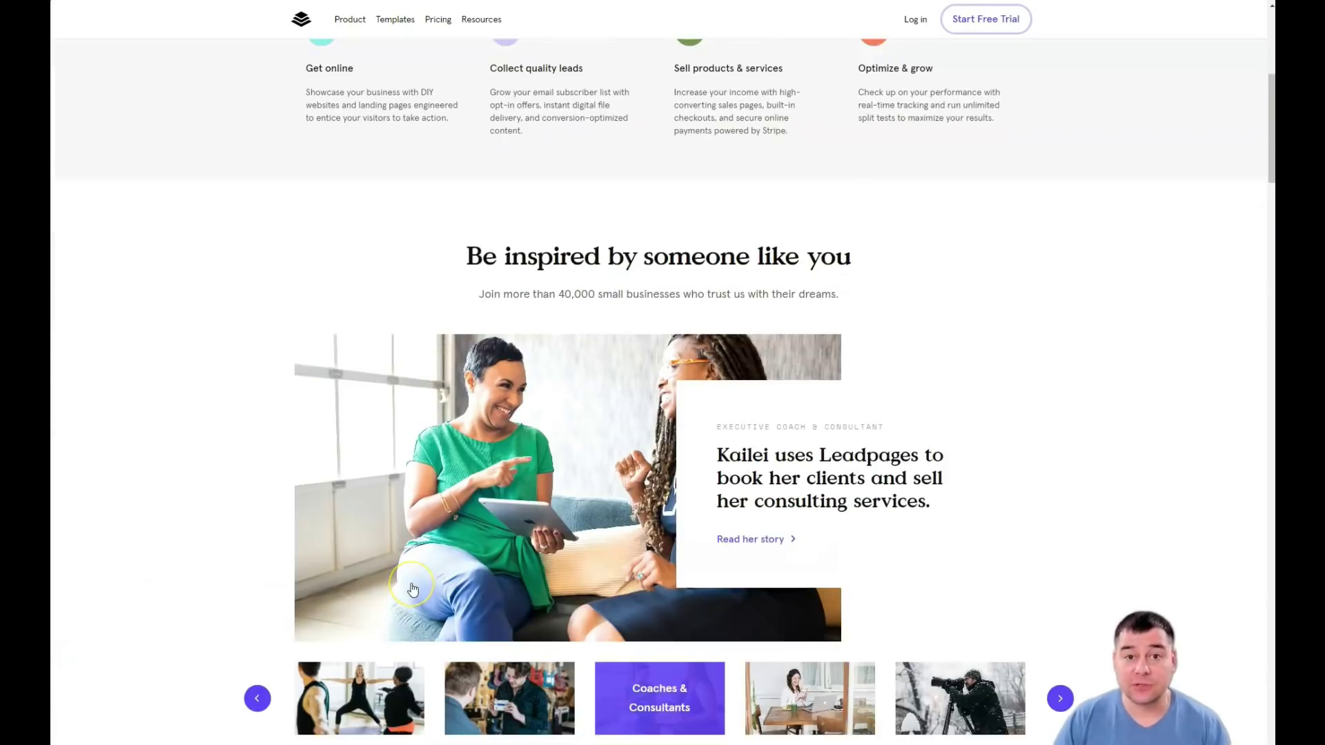
pyautogui.scroll(-3, 412, 589)
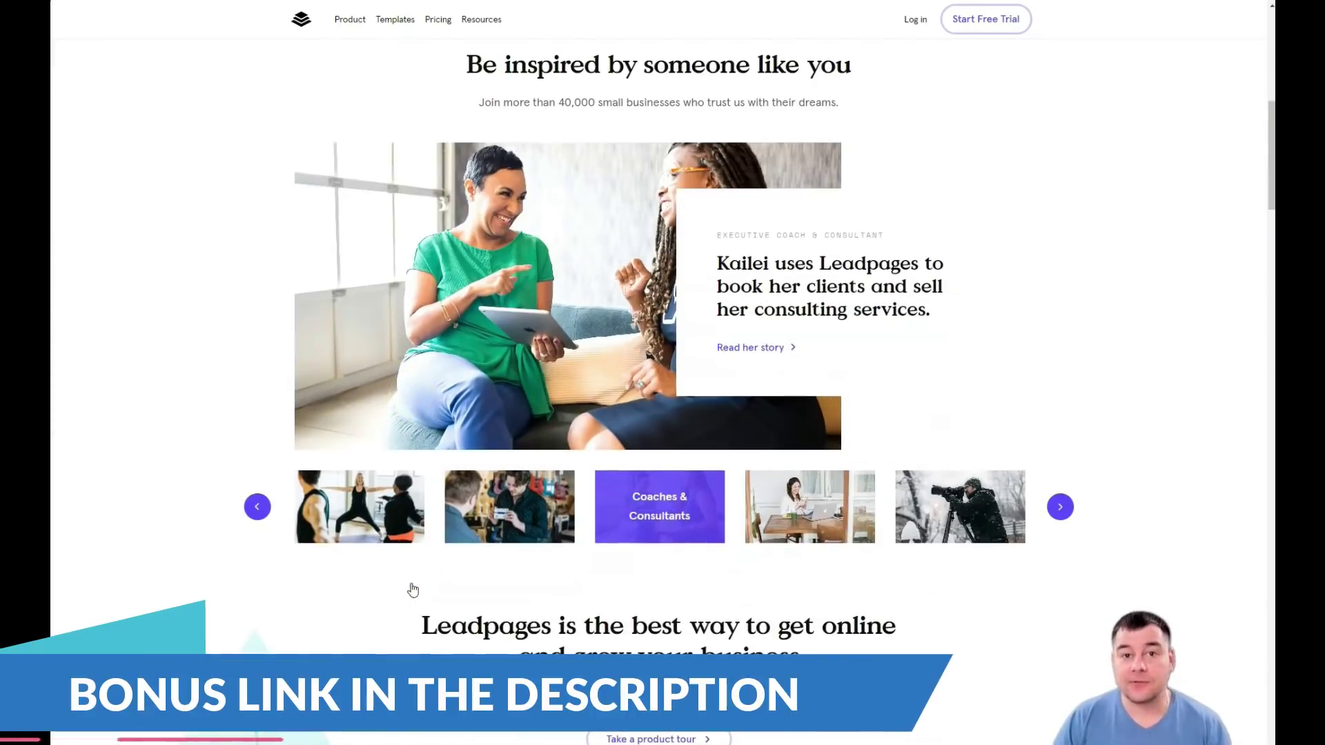
pyautogui.scroll(-4, 413, 589)
pyautogui.scroll(-2, 413, 589)
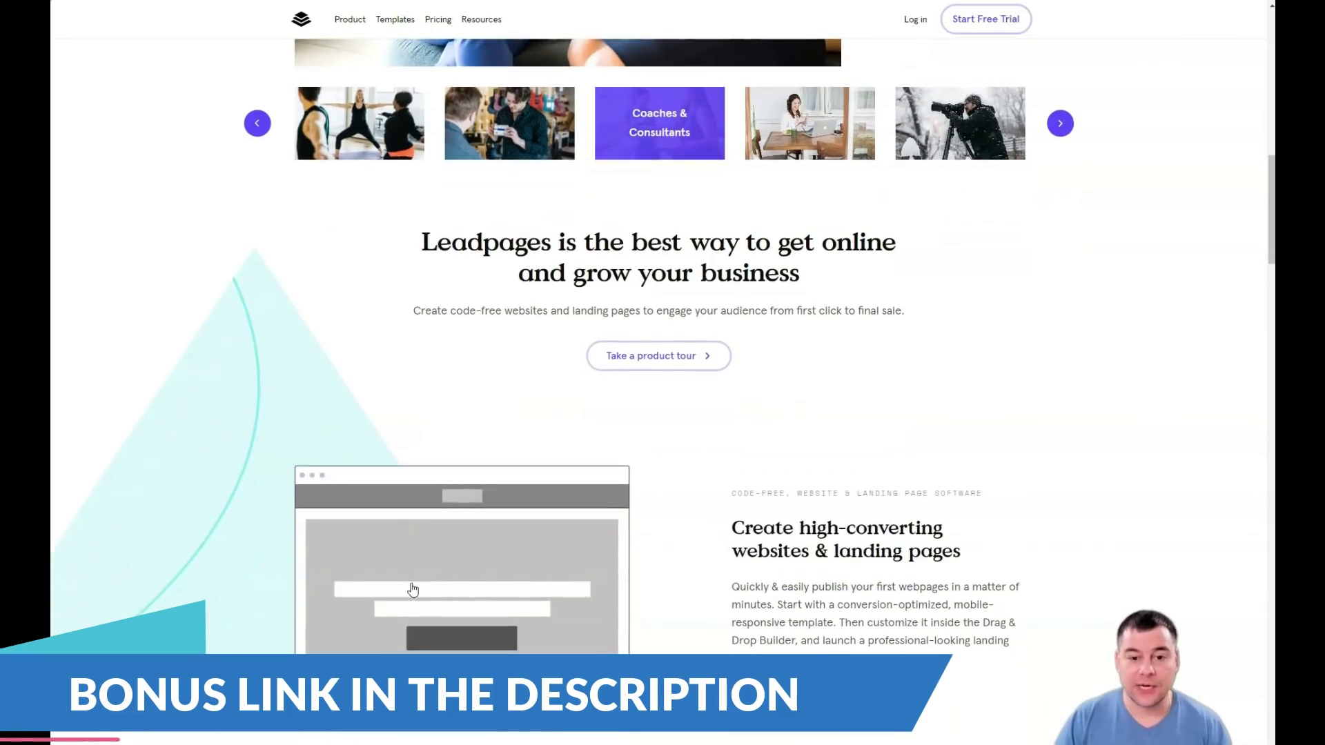
pyautogui.scroll(-3, 413, 589)
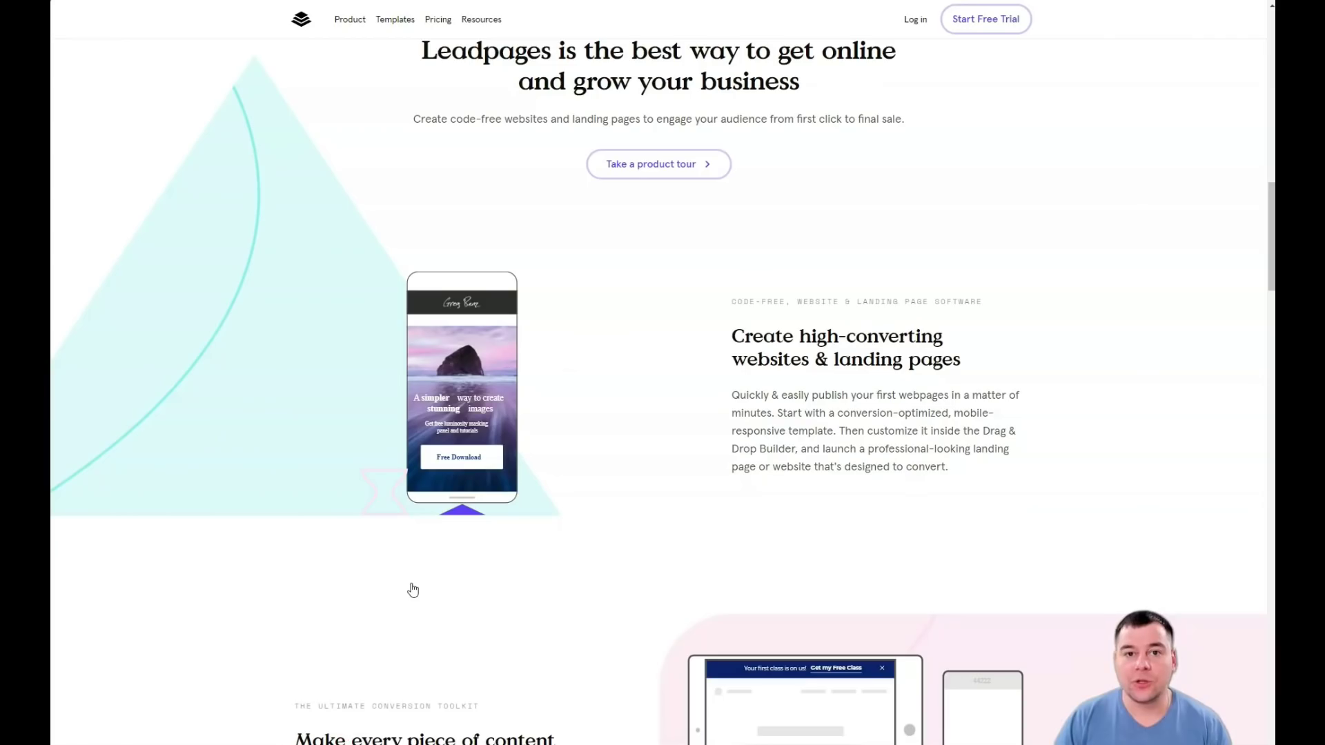
pyautogui.scroll(-3, 412, 588)
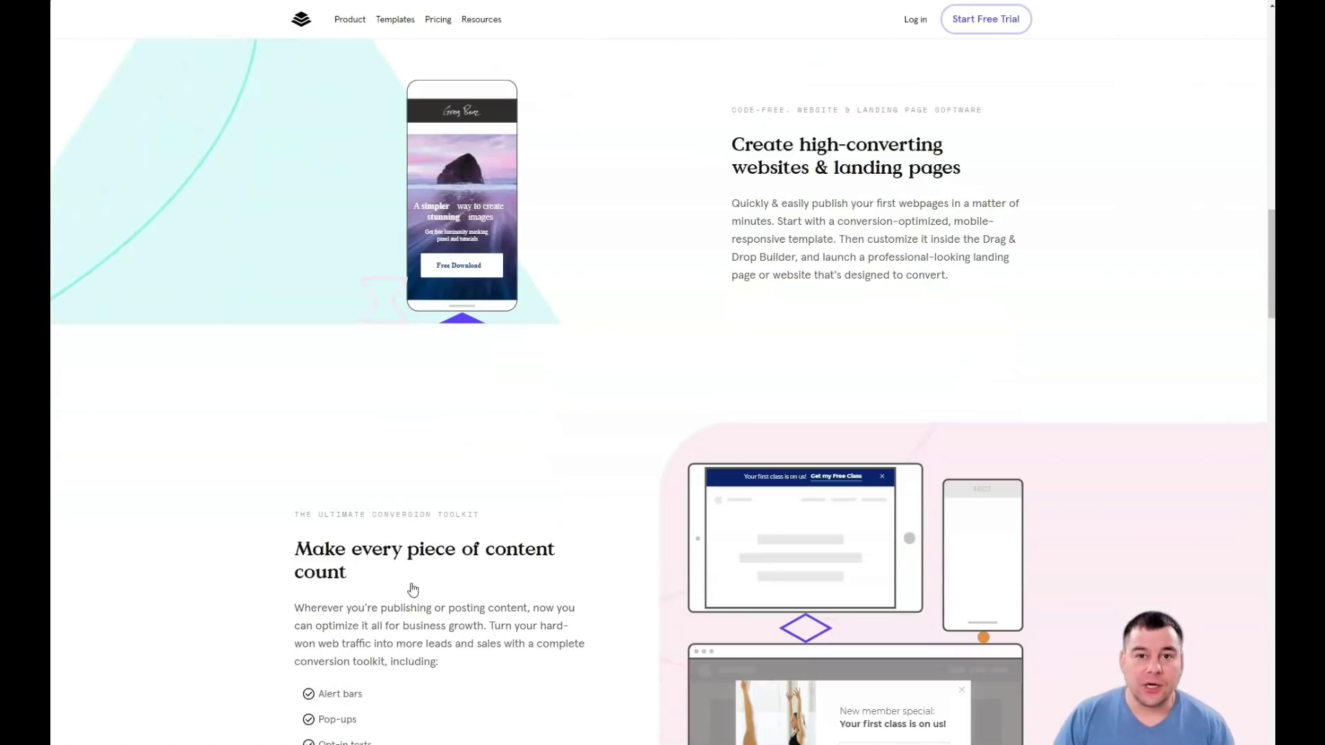
pyautogui.scroll(-5, 413, 589)
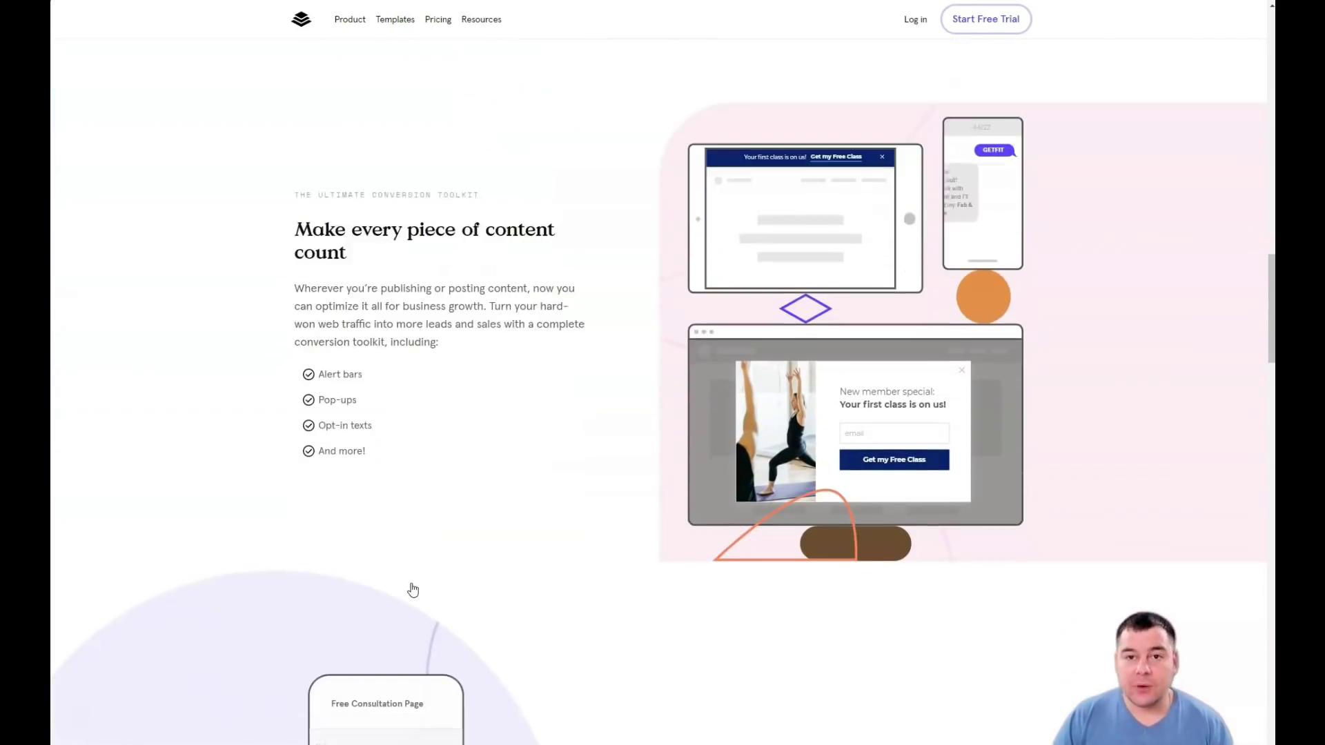
pyautogui.scroll(-6, 412, 588)
pyautogui.scroll(-4, 412, 589)
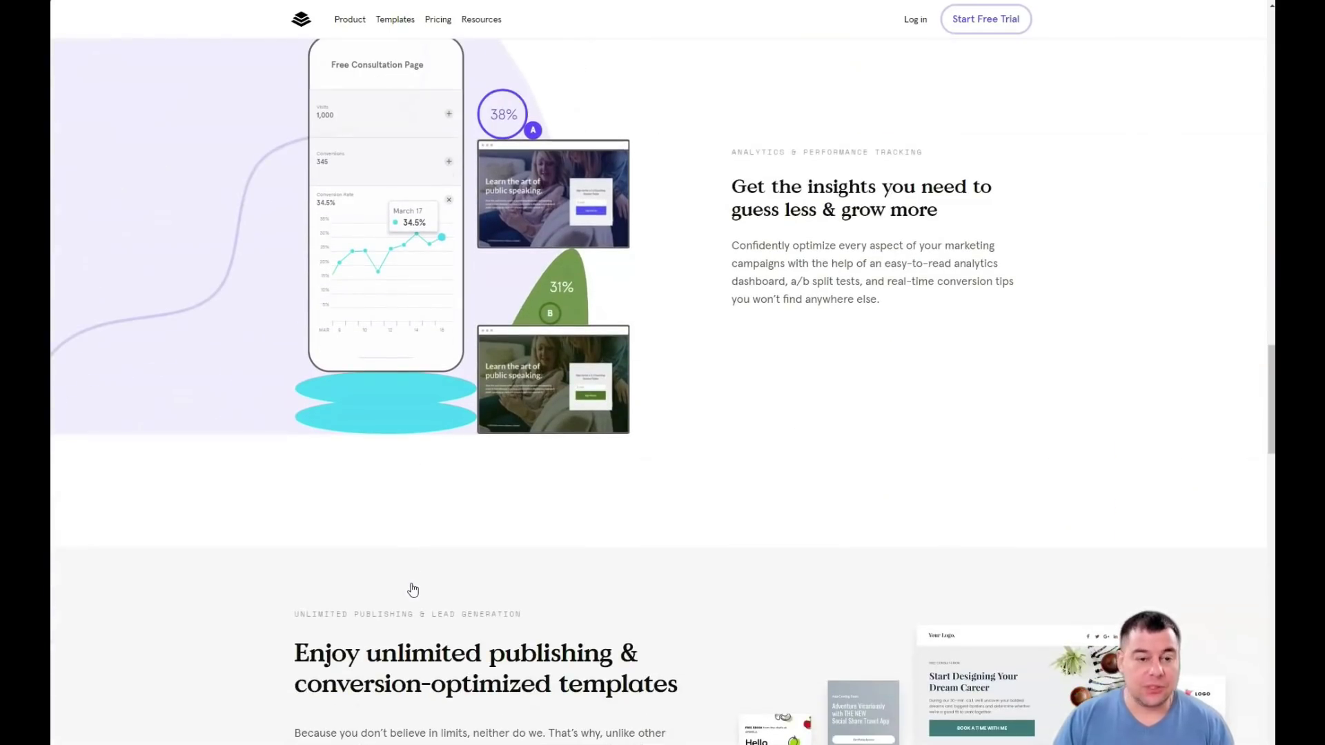
pyautogui.scroll(-5, 413, 589)
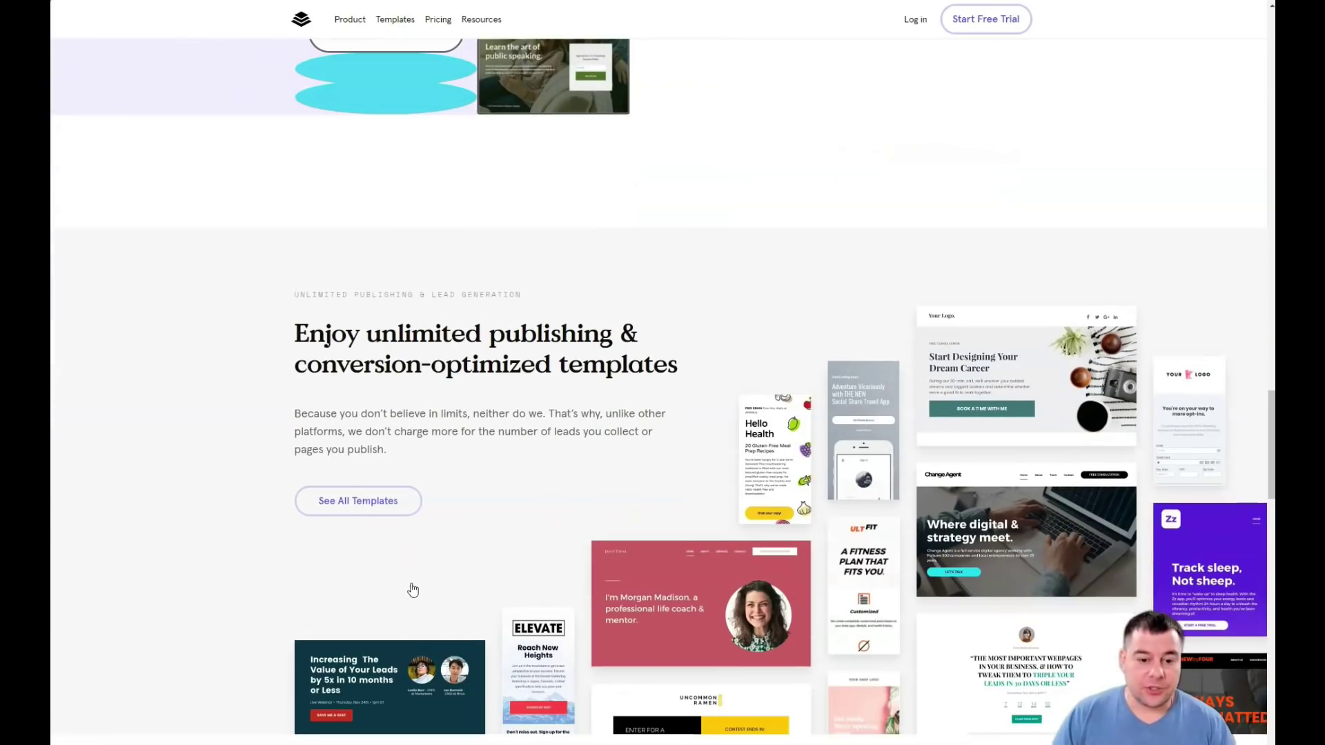
pyautogui.scroll(-10, 413, 589)
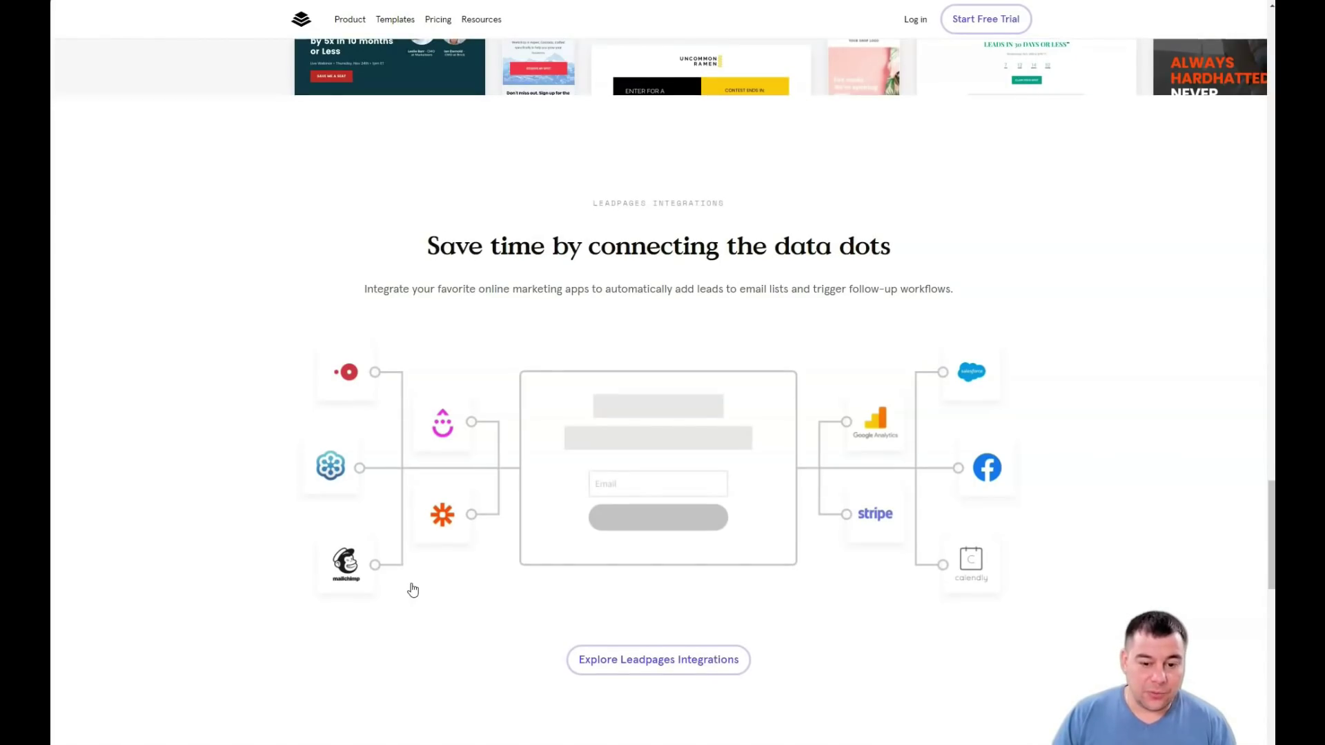
pyautogui.scroll(-6, 413, 588)
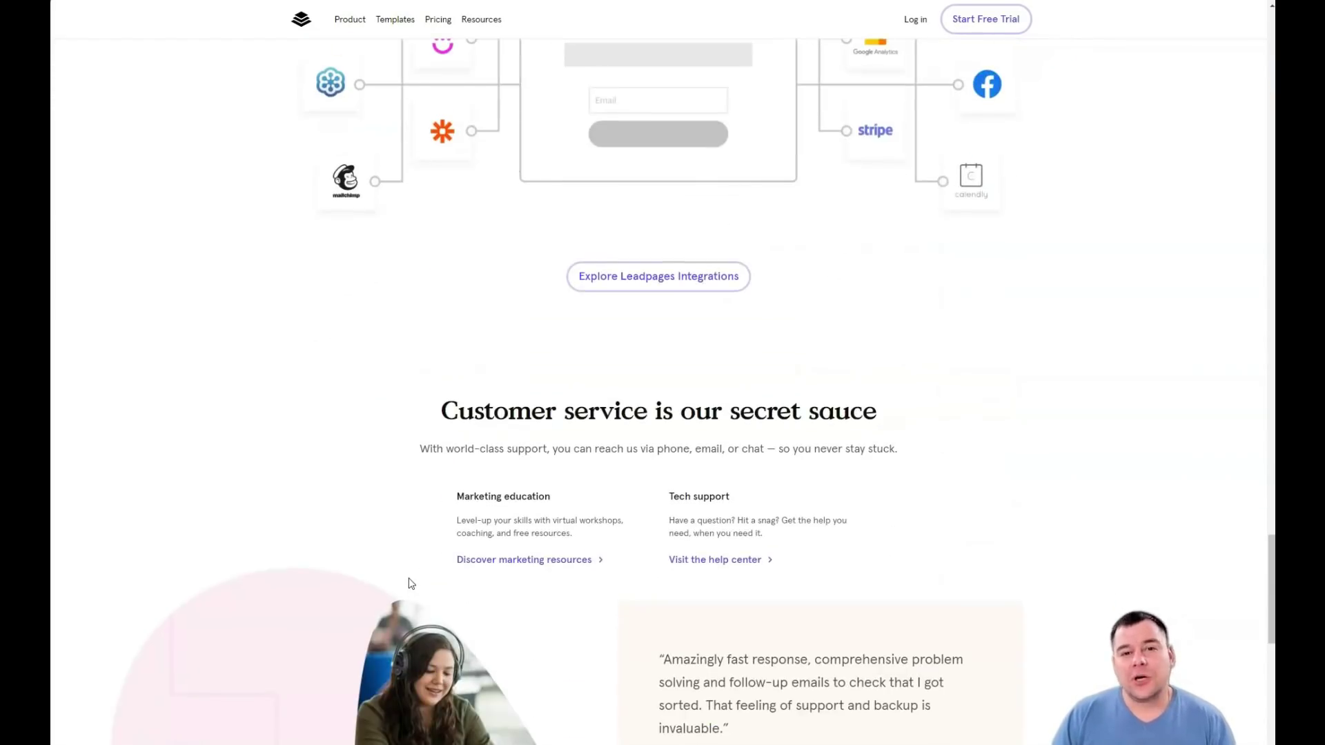
pyautogui.scroll(-6, 412, 584)
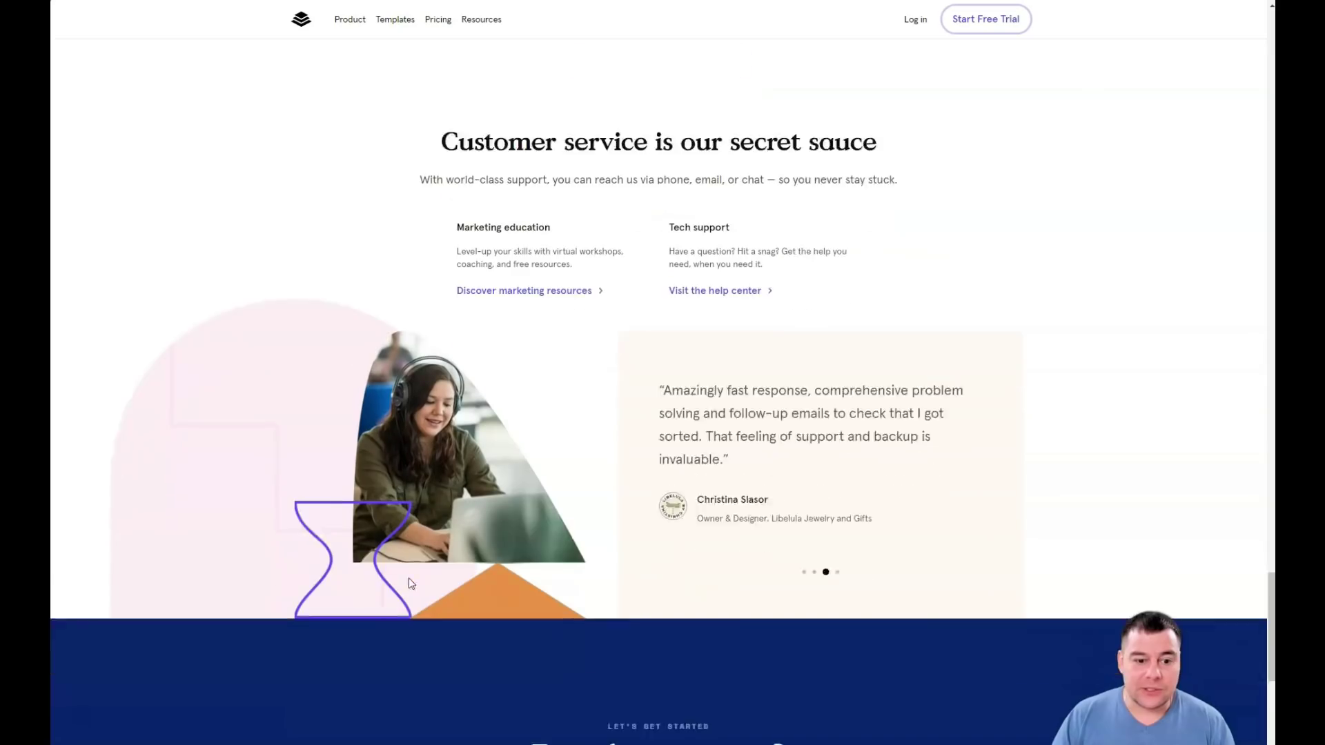
pyautogui.scroll(-4, 426, 559)
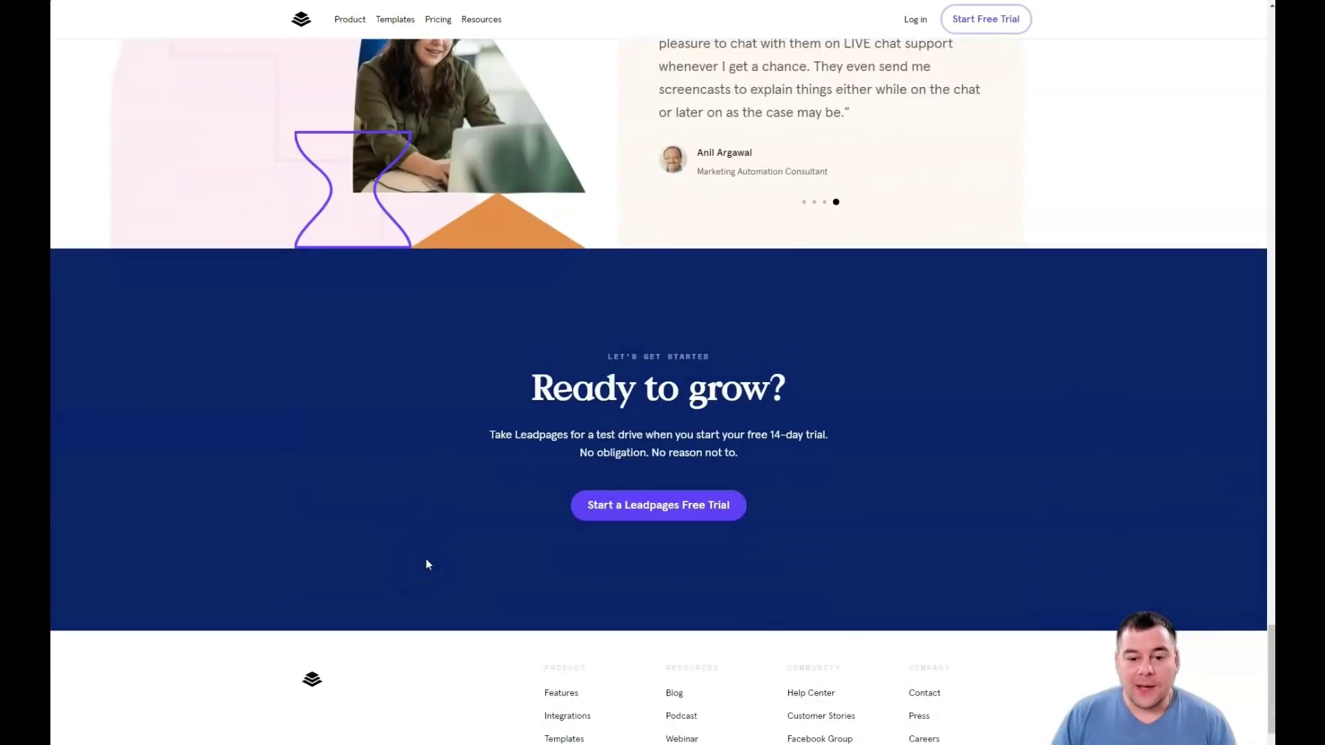
pyautogui.scroll(-2, 425, 559)
# Go back over the homepage sections from the support testimonials up to the opening headline.
pyautogui.scroll(9, 431, 559)
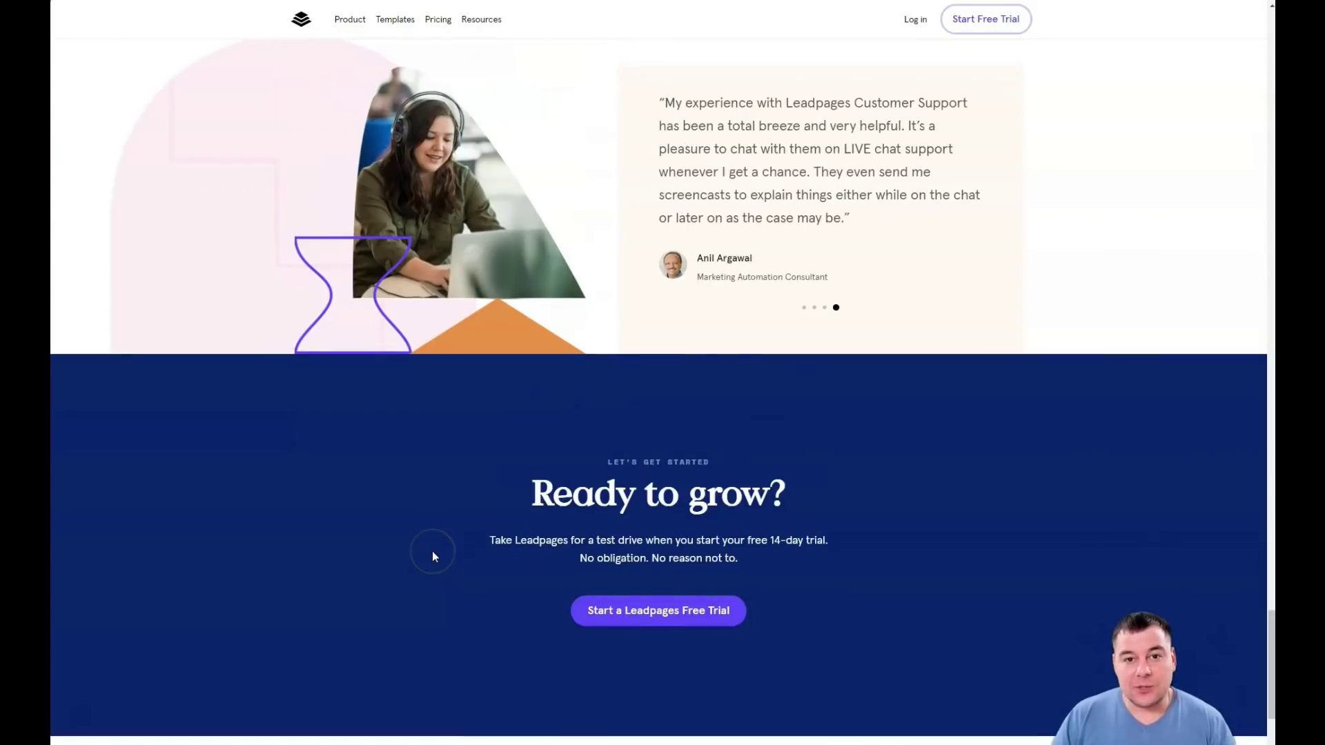
pyautogui.scroll(10, 433, 555)
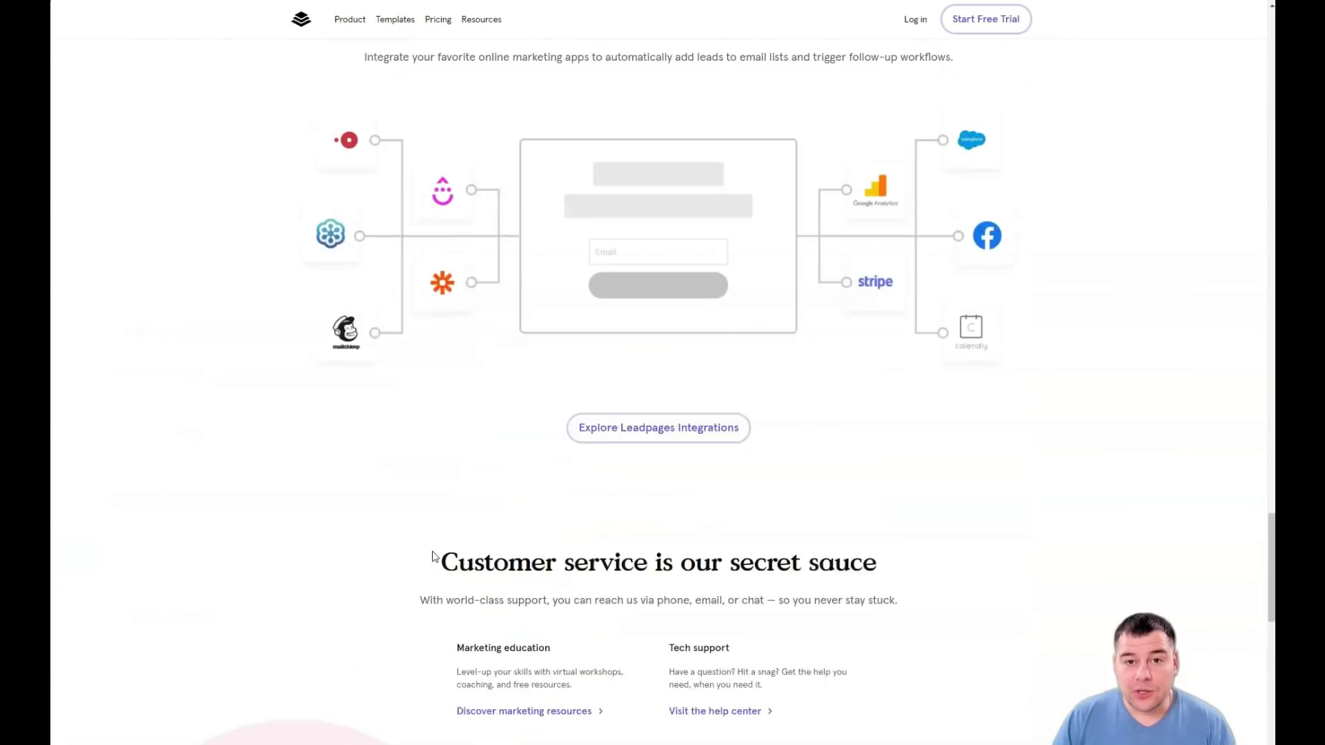
pyautogui.scroll(5, 435, 556)
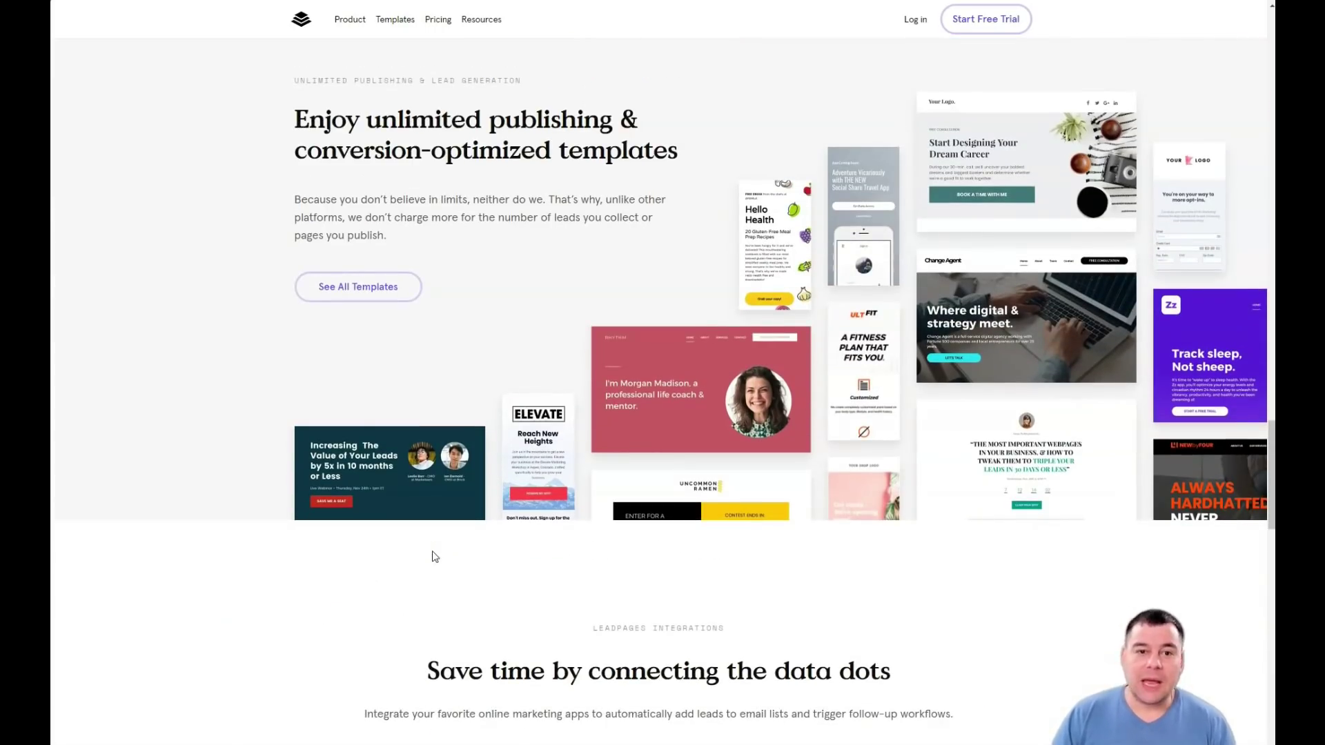
pyautogui.scroll(3, 435, 556)
pyautogui.scroll(10, 433, 559)
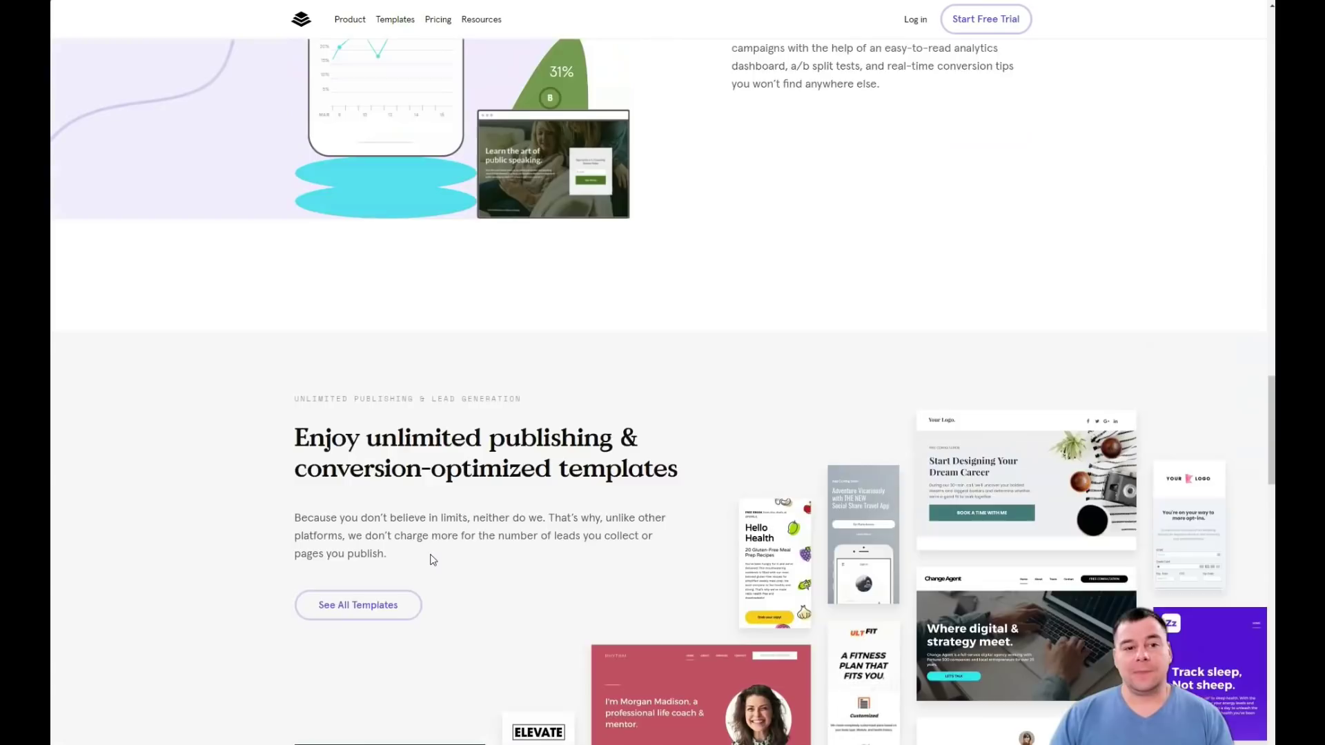
pyautogui.scroll(4, 433, 560)
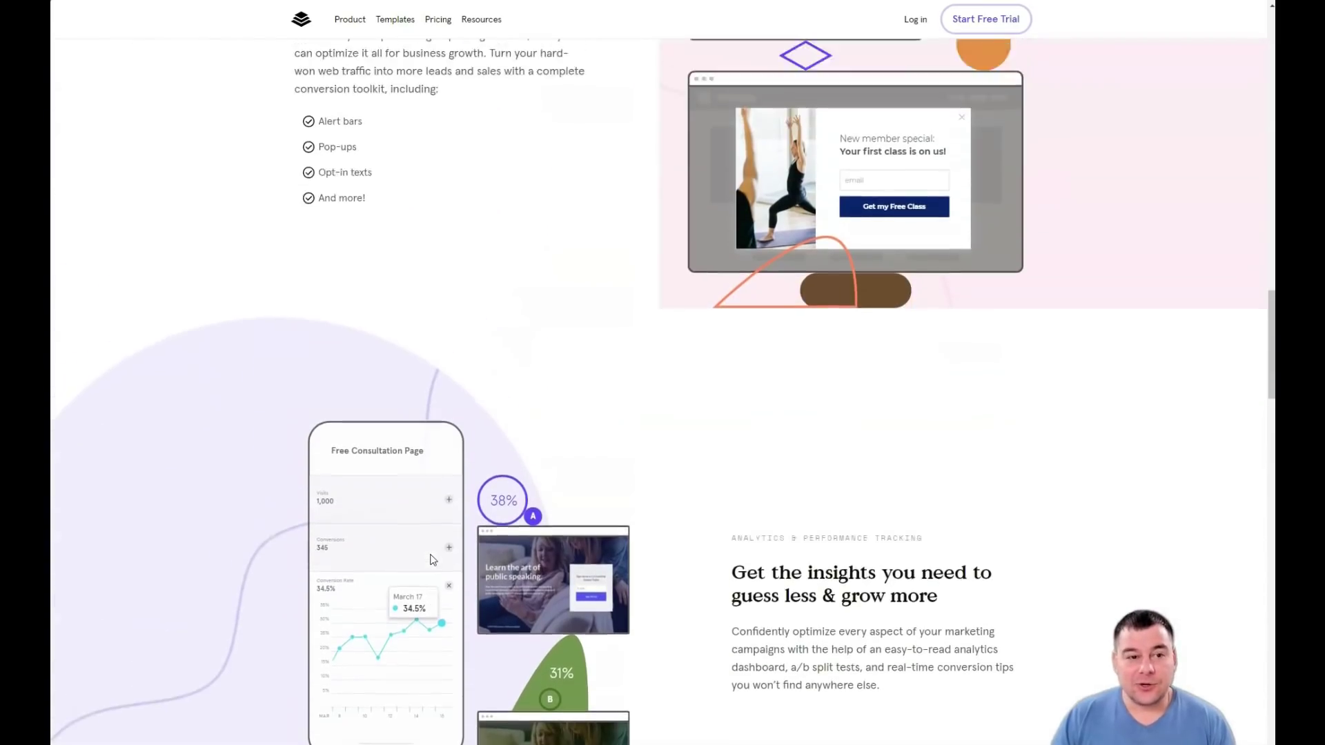
pyautogui.scroll(6, 433, 559)
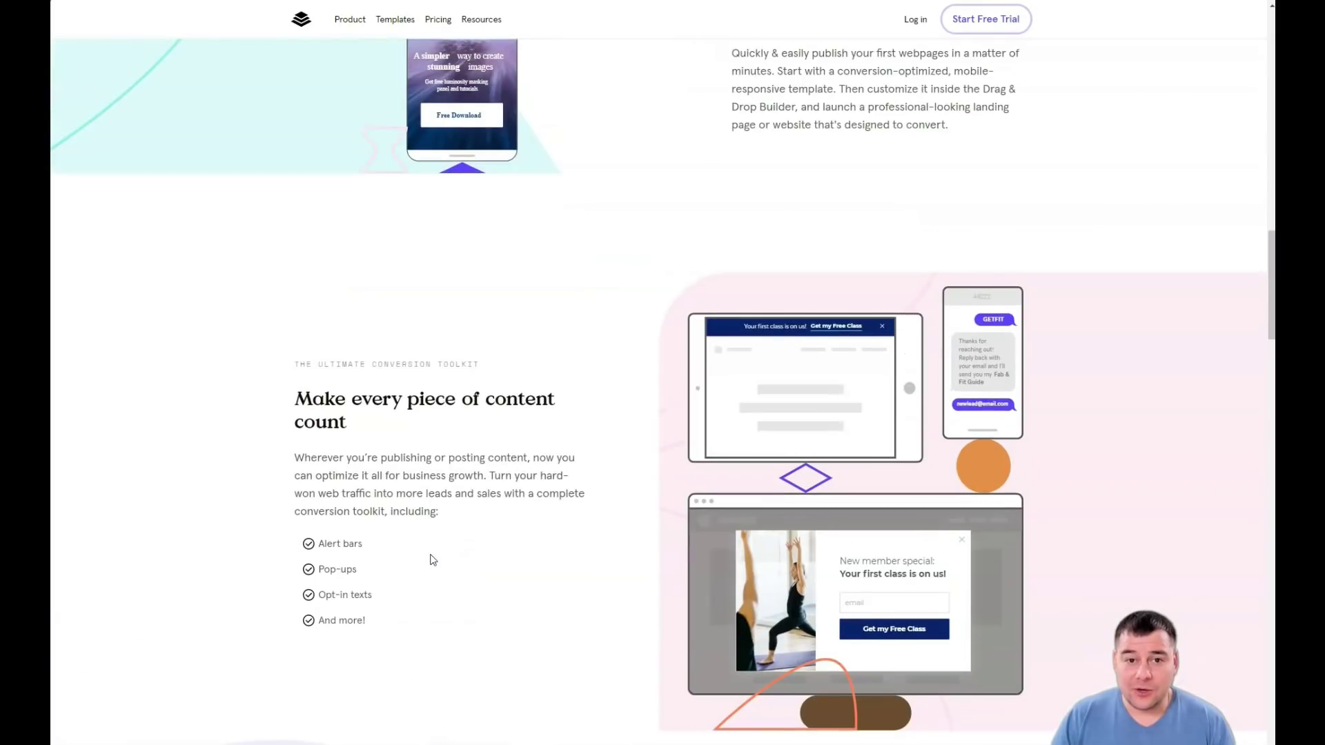
pyautogui.scroll(1, 433, 560)
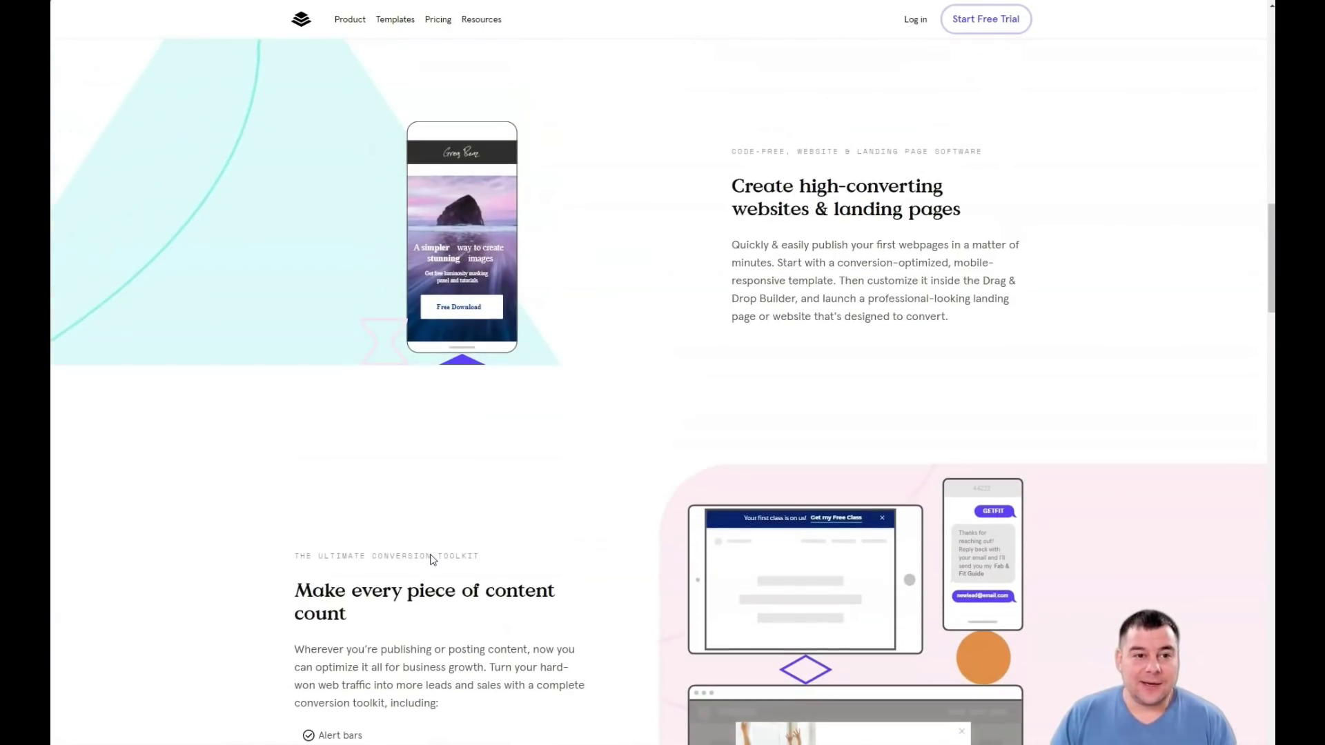
pyautogui.scroll(7, 431, 556)
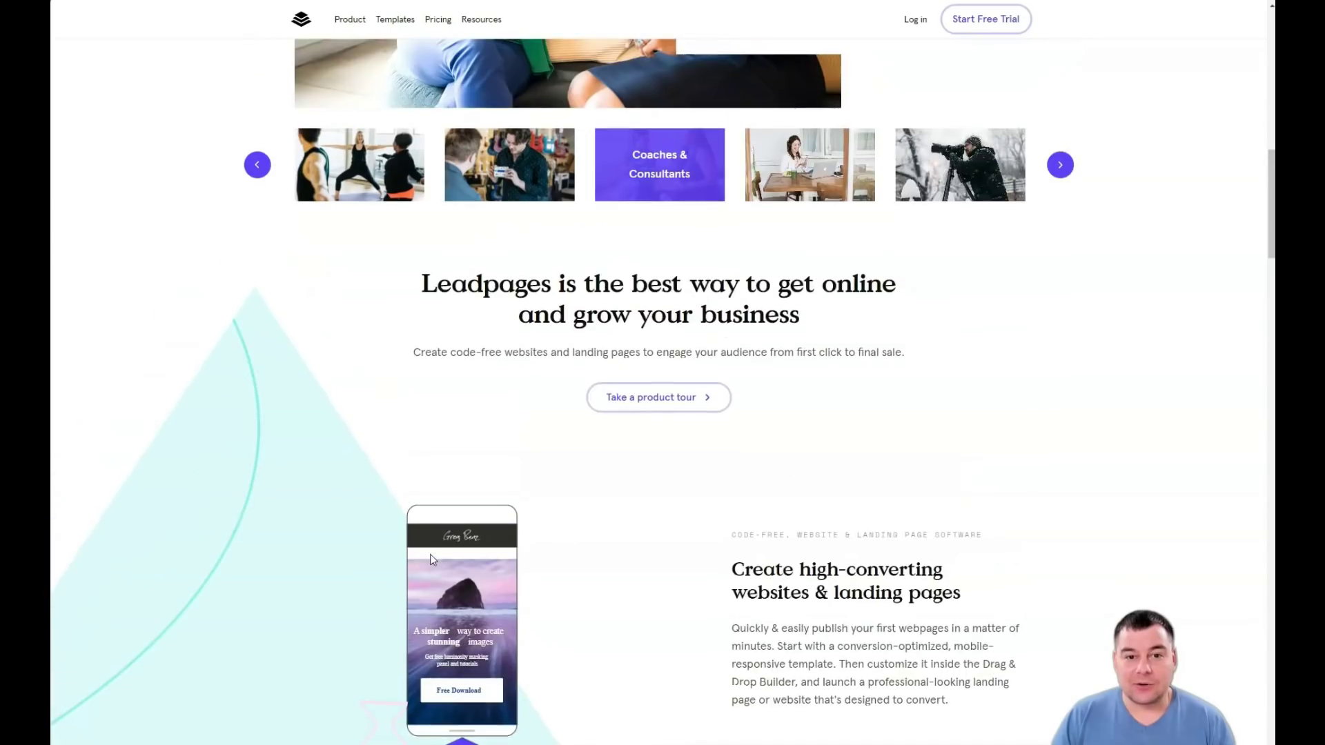
pyautogui.scroll(3, 433, 560)
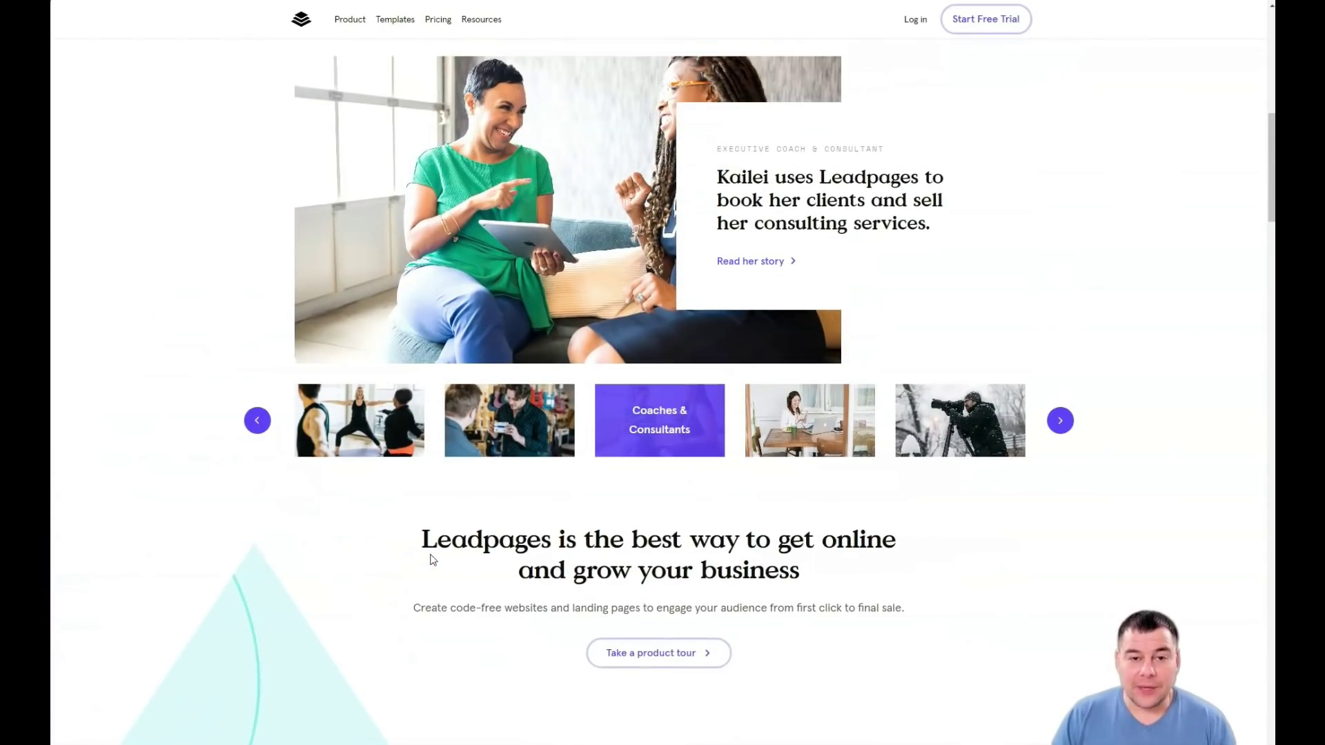
pyautogui.scroll(1, 433, 560)
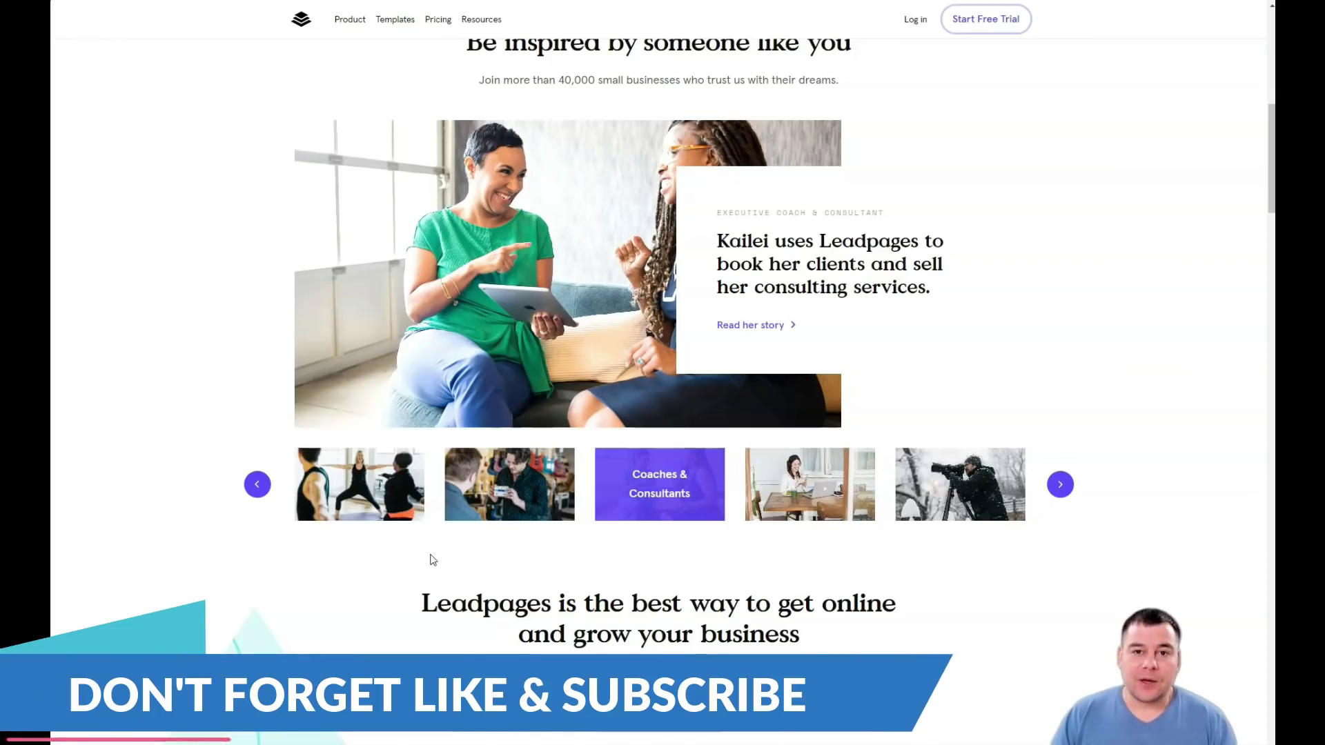
pyautogui.scroll(5, 433, 560)
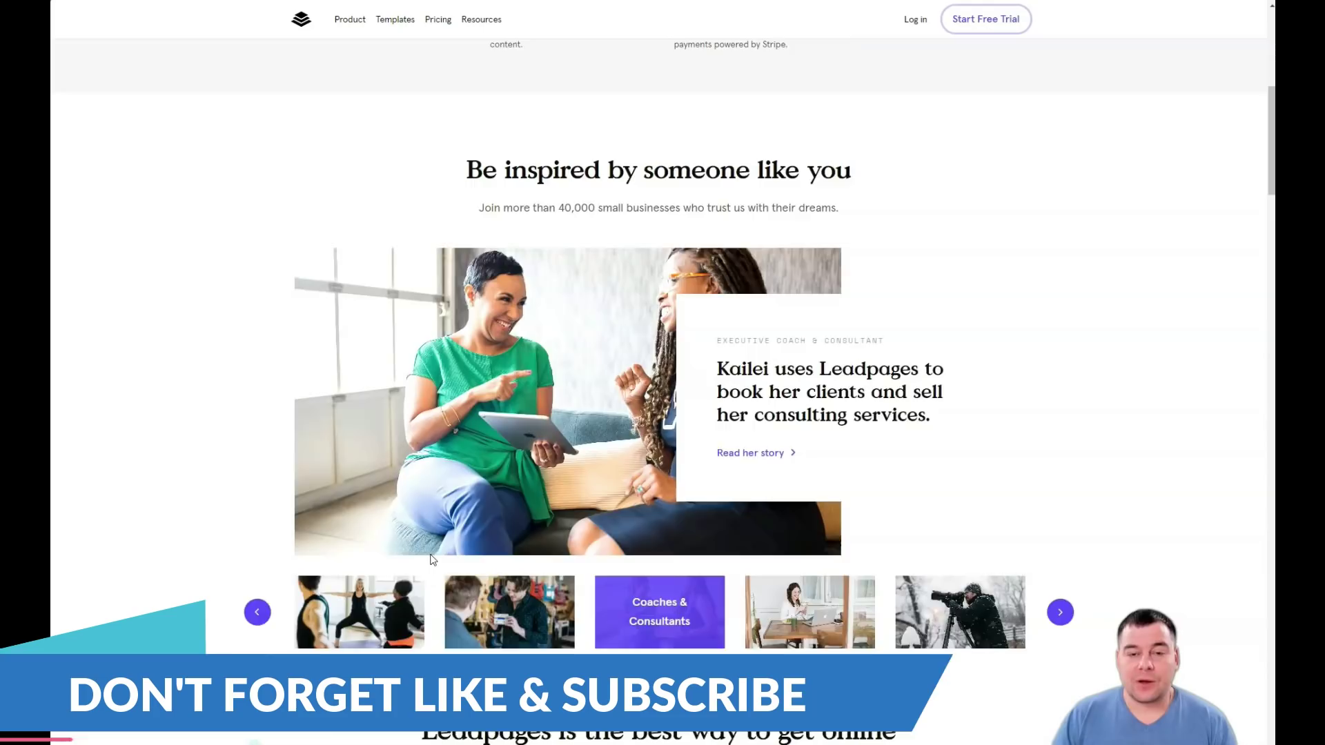
pyautogui.scroll(3, 432, 559)
pyautogui.scroll(1, 433, 559)
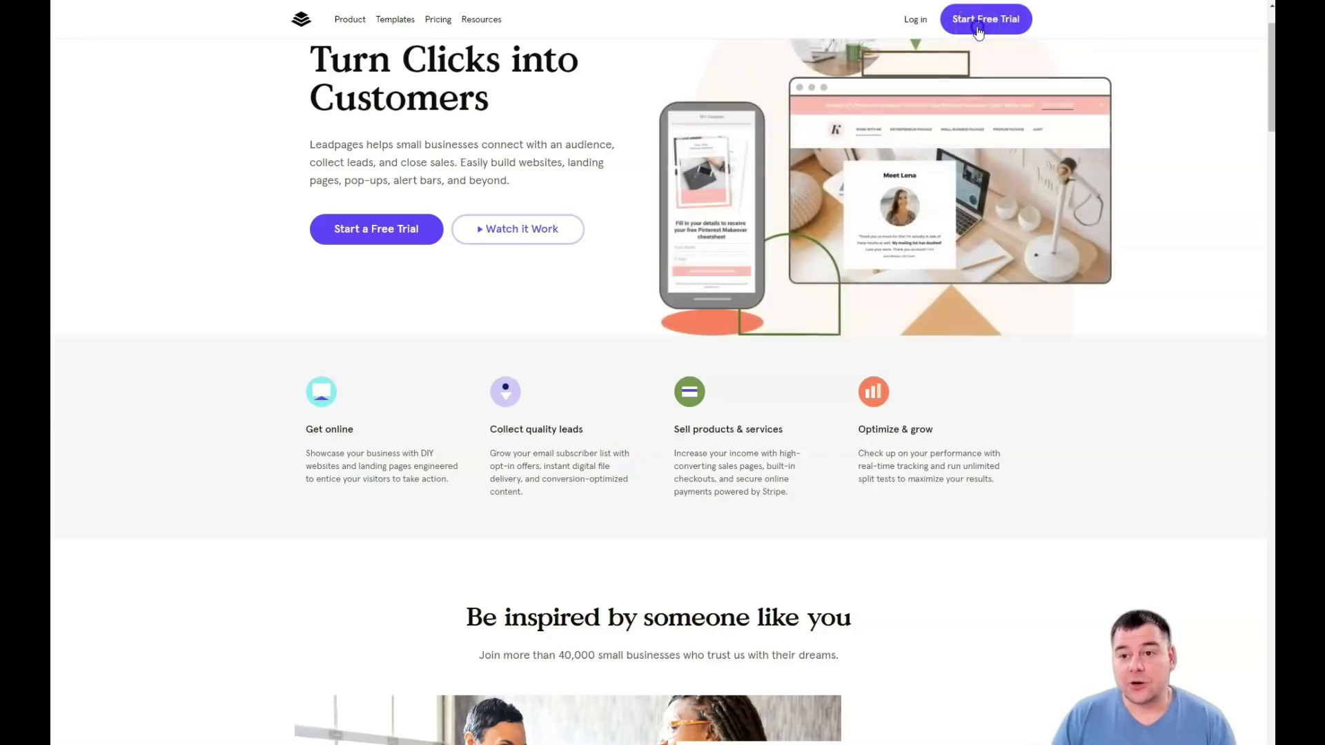
# Open the free trial plan selection and compare the prices and features of the yearly Advanced, Pro and Standard plans.
pyautogui.click(976, 21)
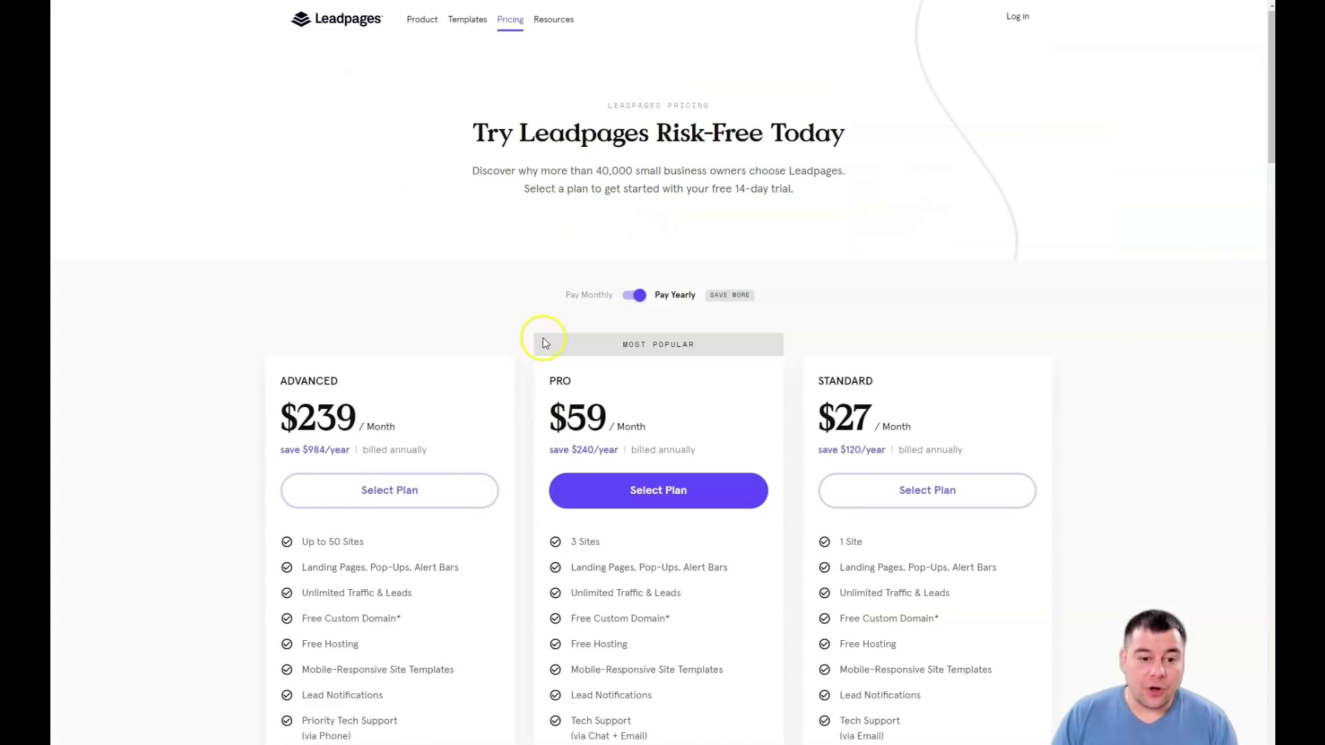
pyautogui.scroll(-1, 569, 350)
pyautogui.scroll(-1, 572, 345)
pyautogui.scroll(2, 571, 347)
pyautogui.scroll(-8, 571, 349)
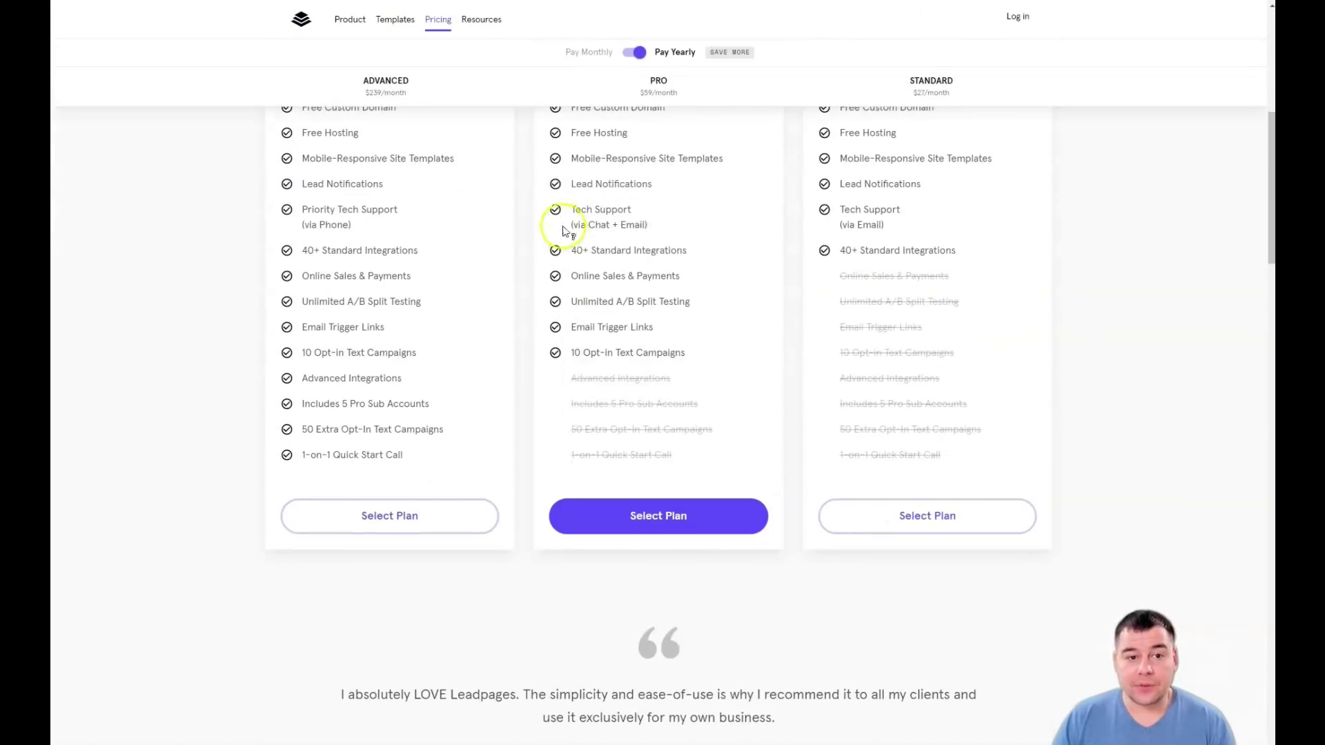
pyautogui.moveTo(650, 158)
pyautogui.scroll(7, 724, 199)
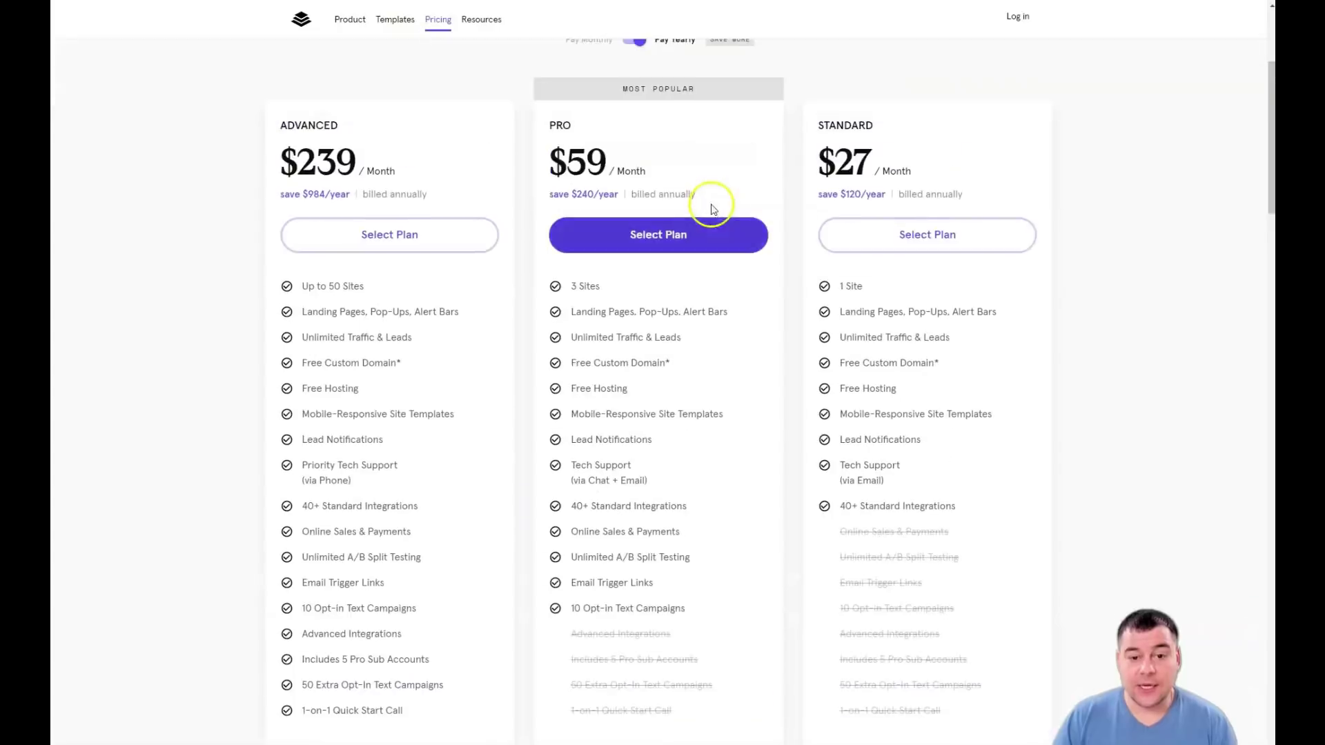
pyautogui.scroll(-5, 723, 269)
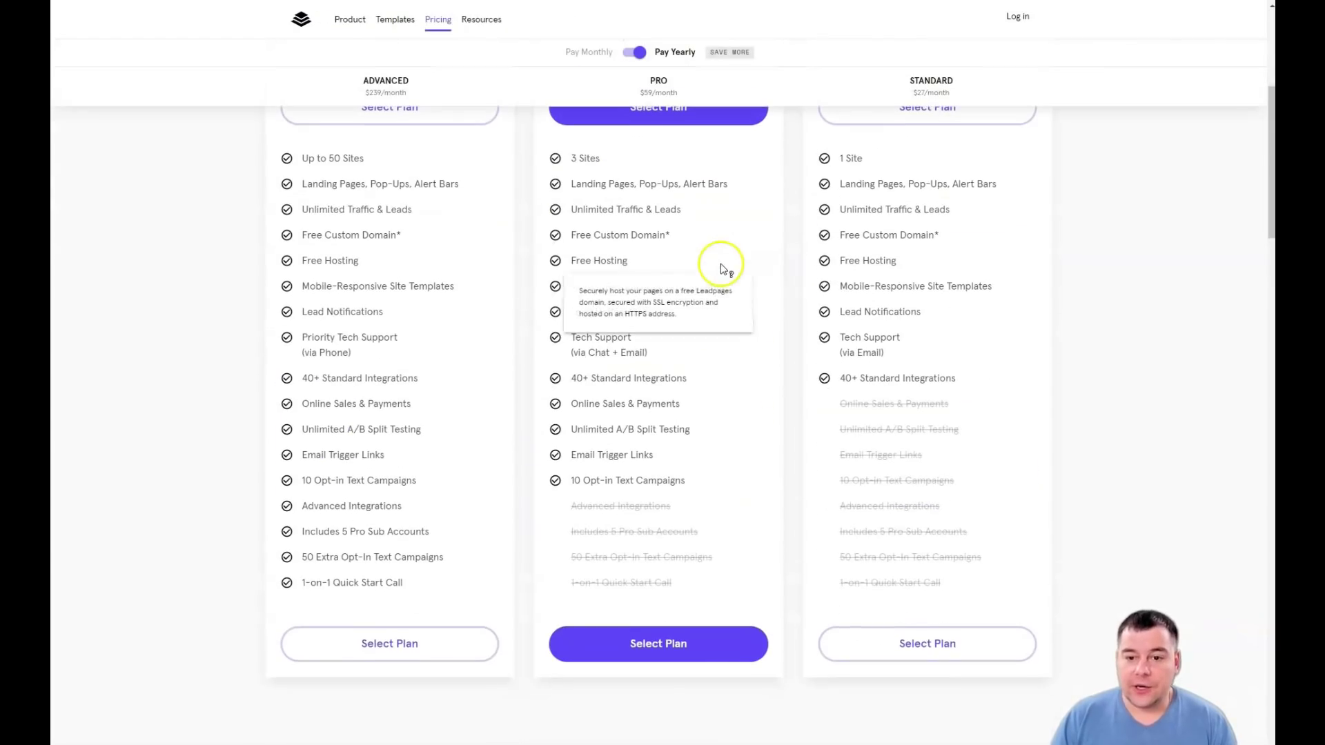
pyautogui.scroll(3, 702, 259)
pyautogui.scroll(3, 702, 260)
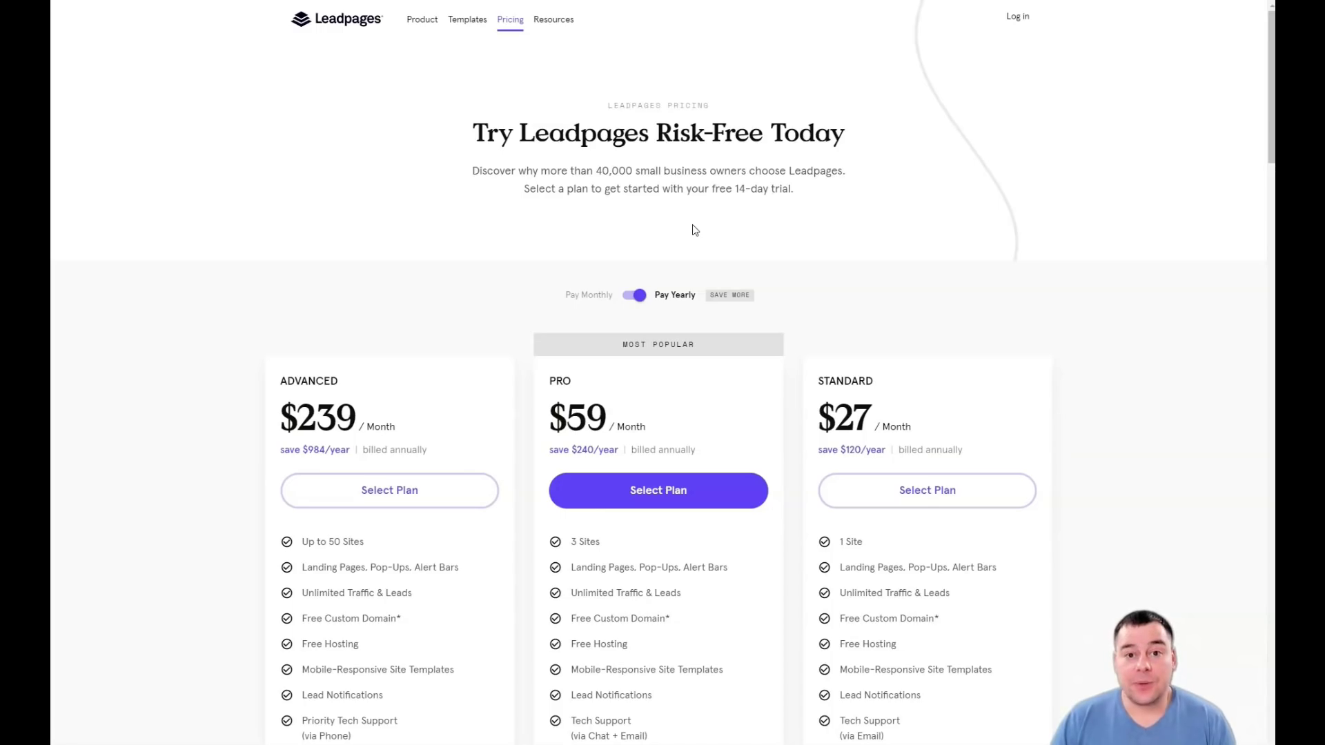
pyautogui.scroll(-6, 695, 230)
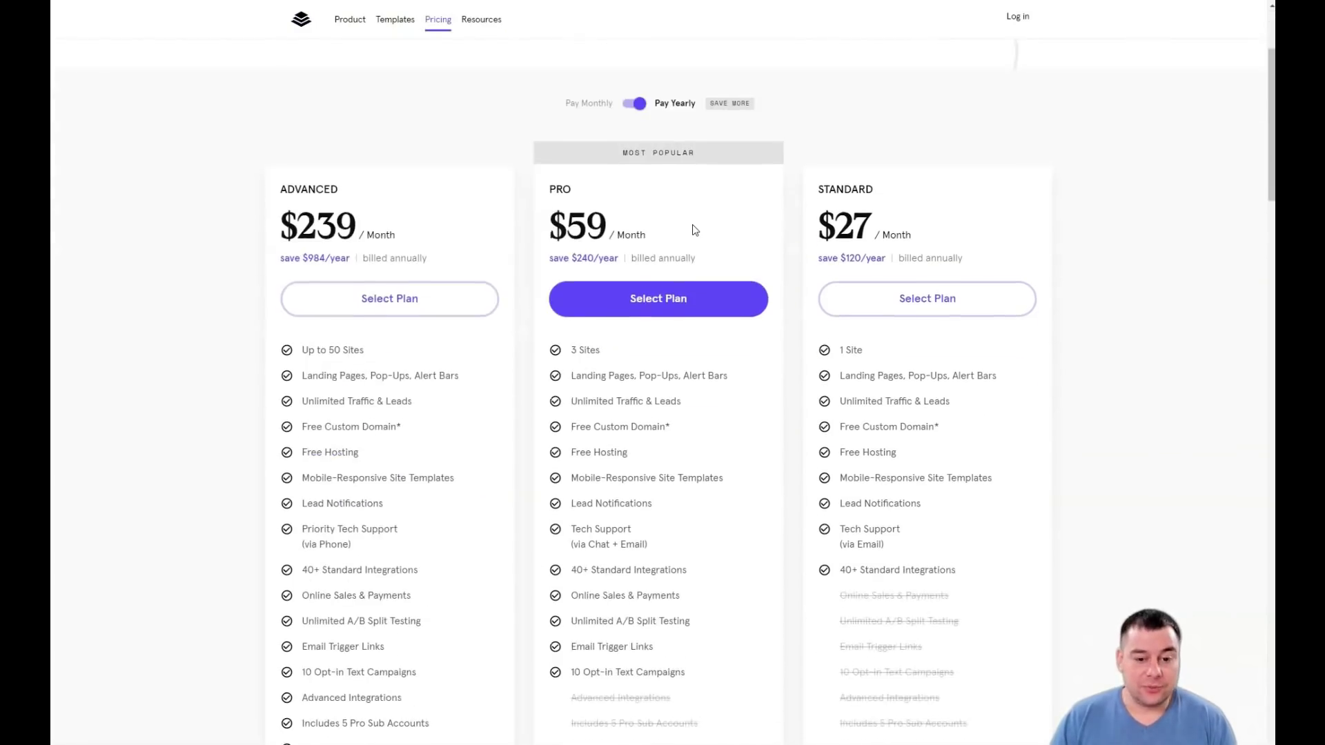
pyautogui.scroll(-5, 693, 227)
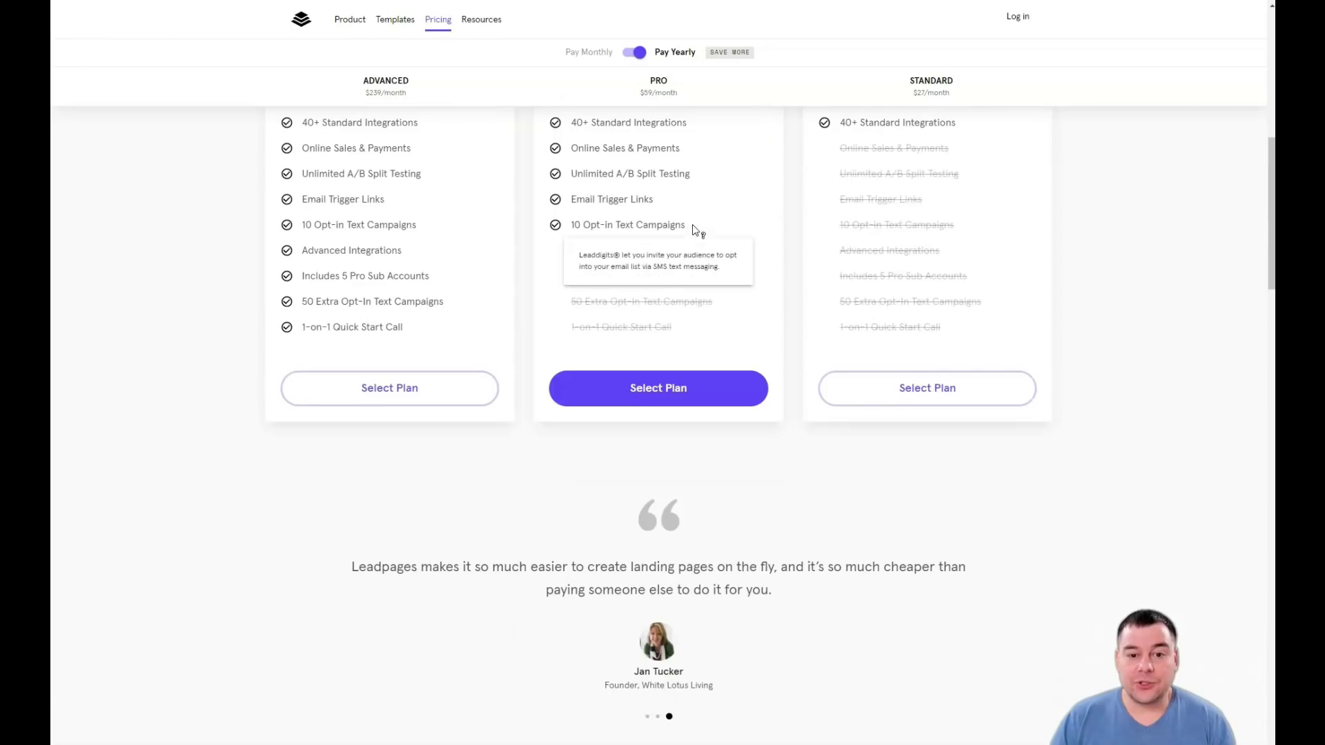
pyautogui.scroll(-3, 697, 221)
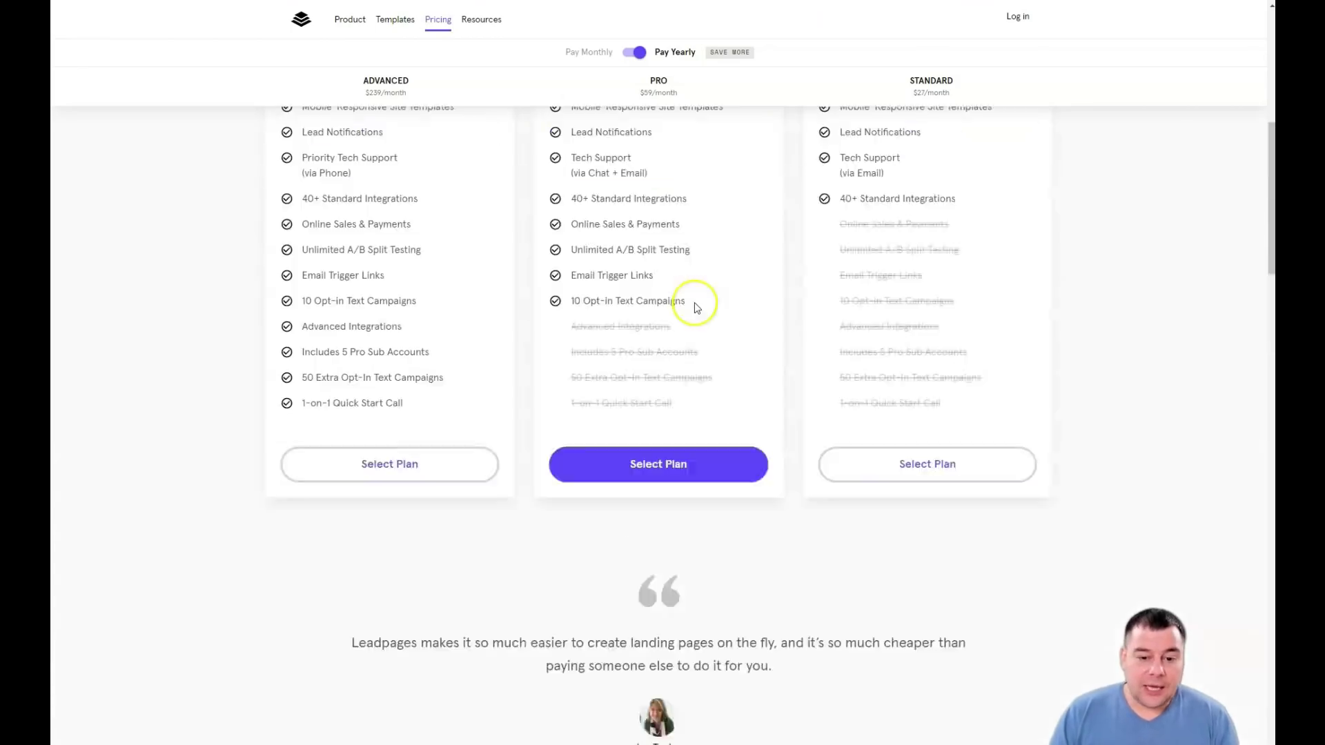
pyautogui.scroll(7, 694, 290)
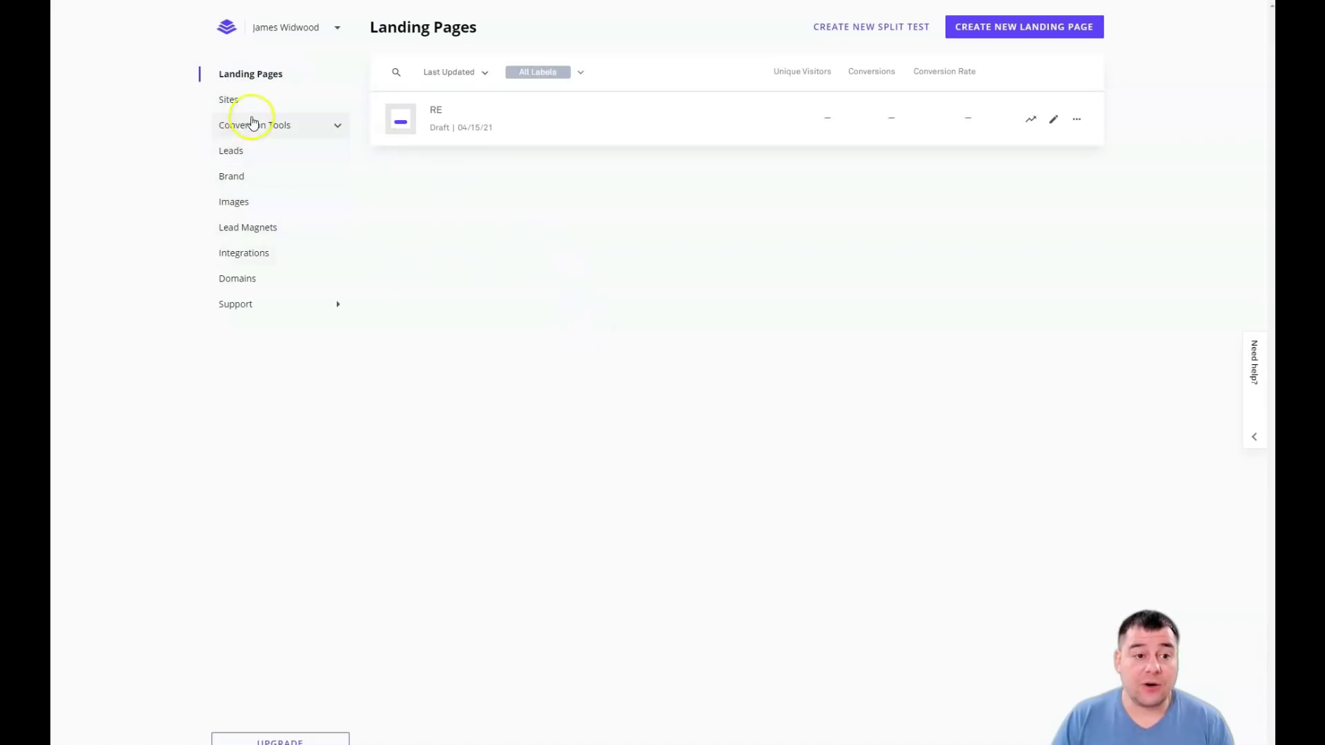
# Expand the Conversion Tools category in the account dashboard to show its individual tools.
pyautogui.click(335, 128)
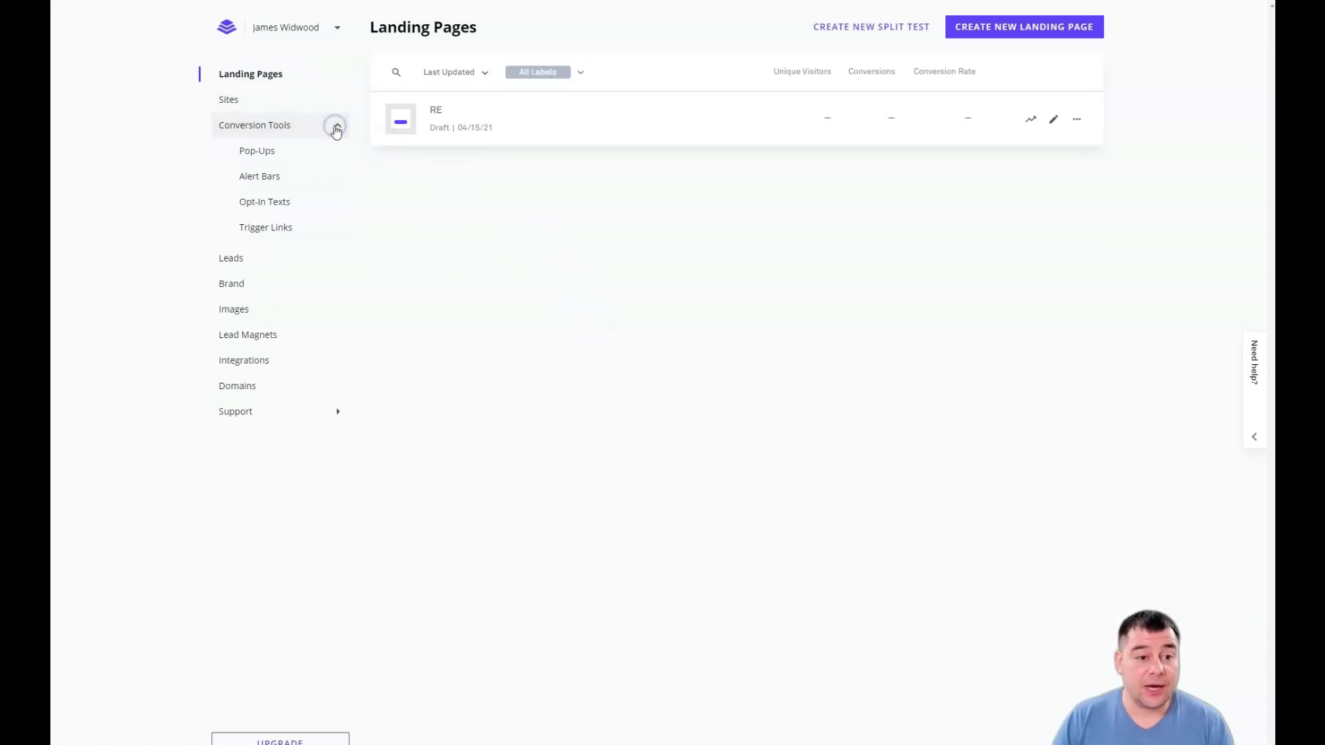
# Collapse the Conversion Tools category, start a new landing page and look through the template gallery sorted by conversion rate.
pyautogui.click(338, 128)
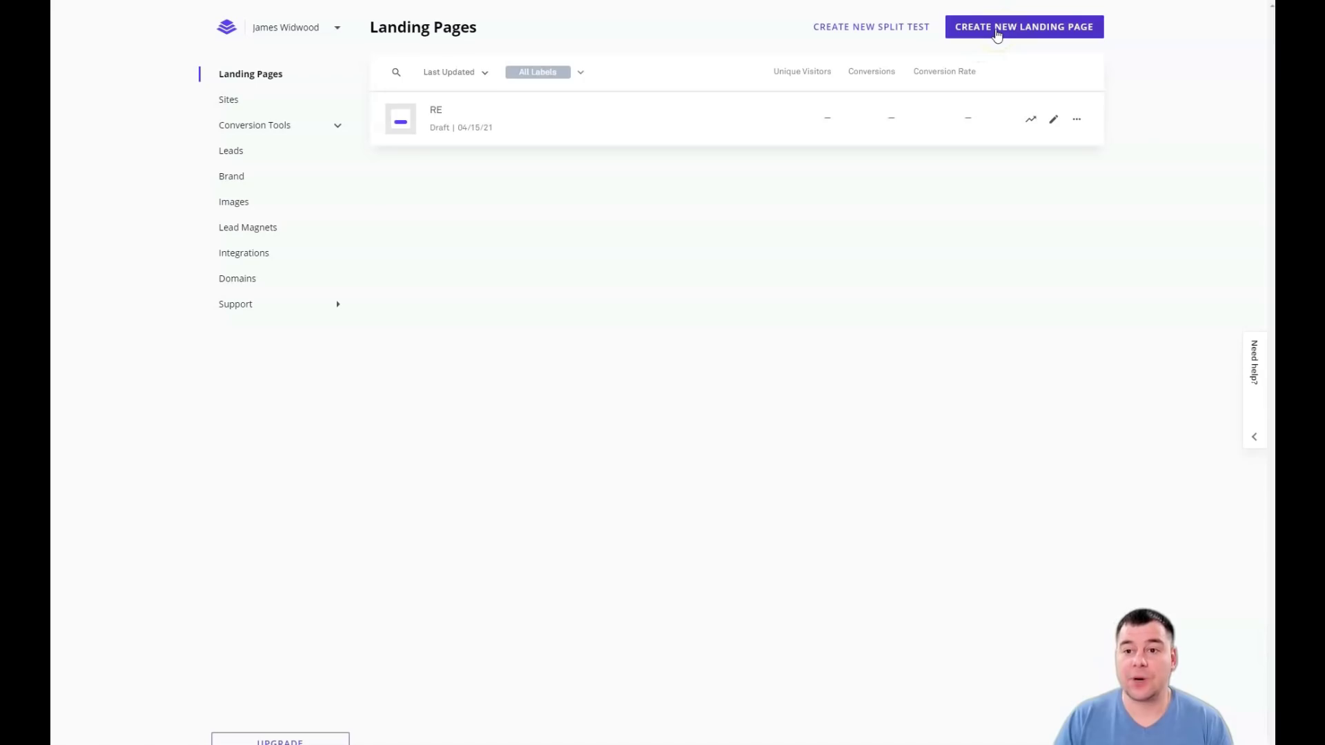
pyautogui.click(996, 31)
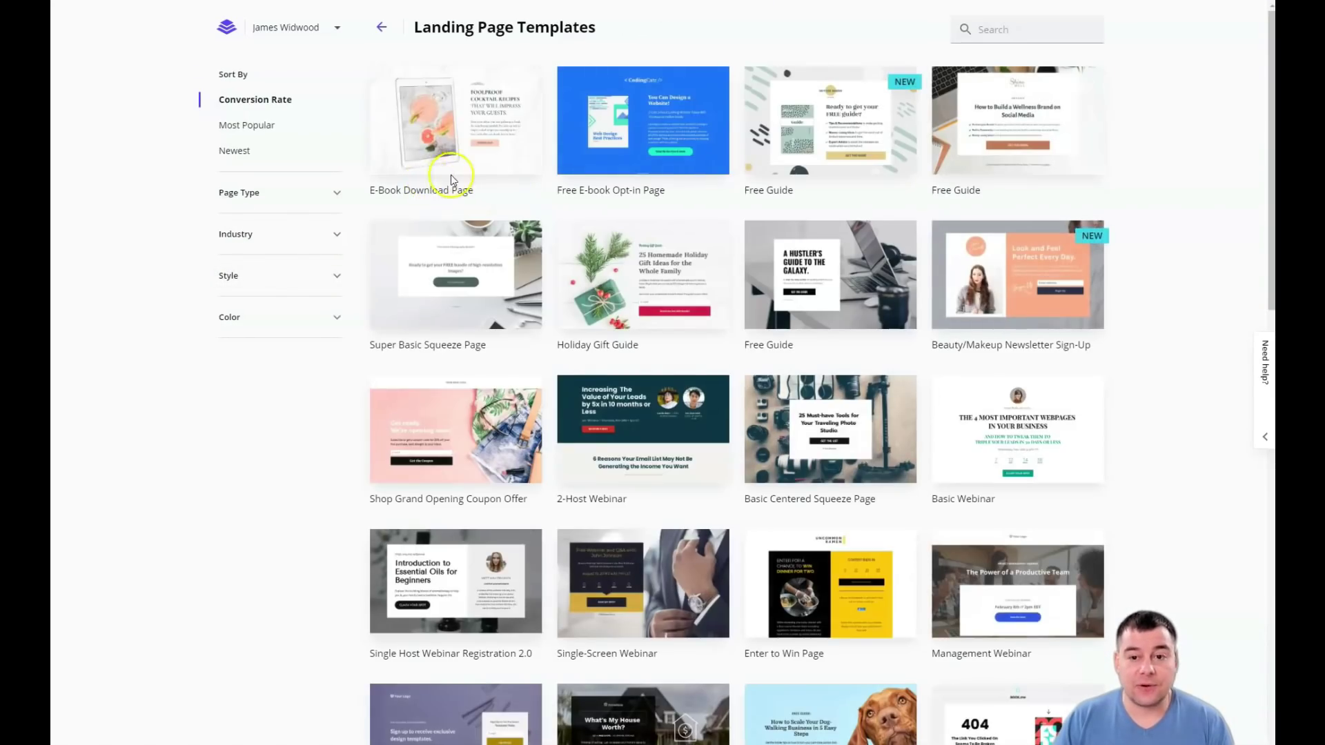
pyautogui.scroll(-4, 654, 241)
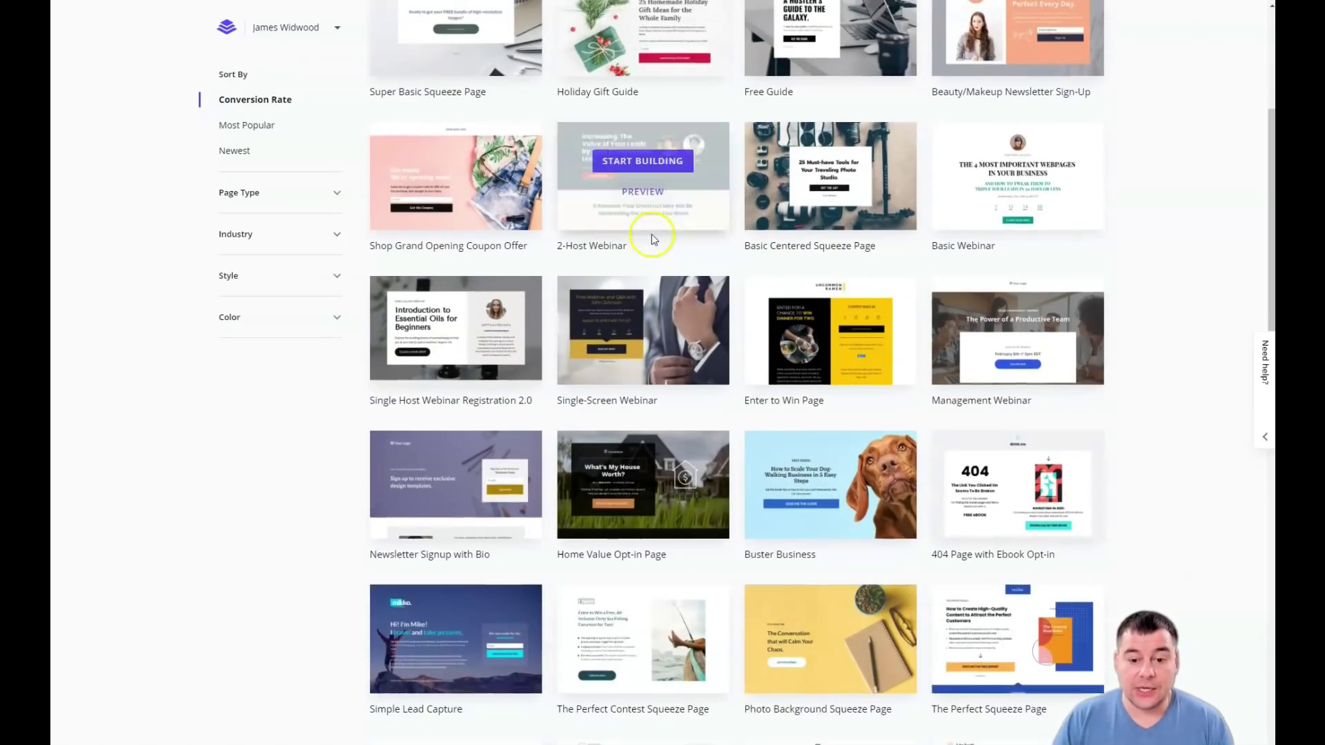
pyautogui.scroll(-5, 653, 239)
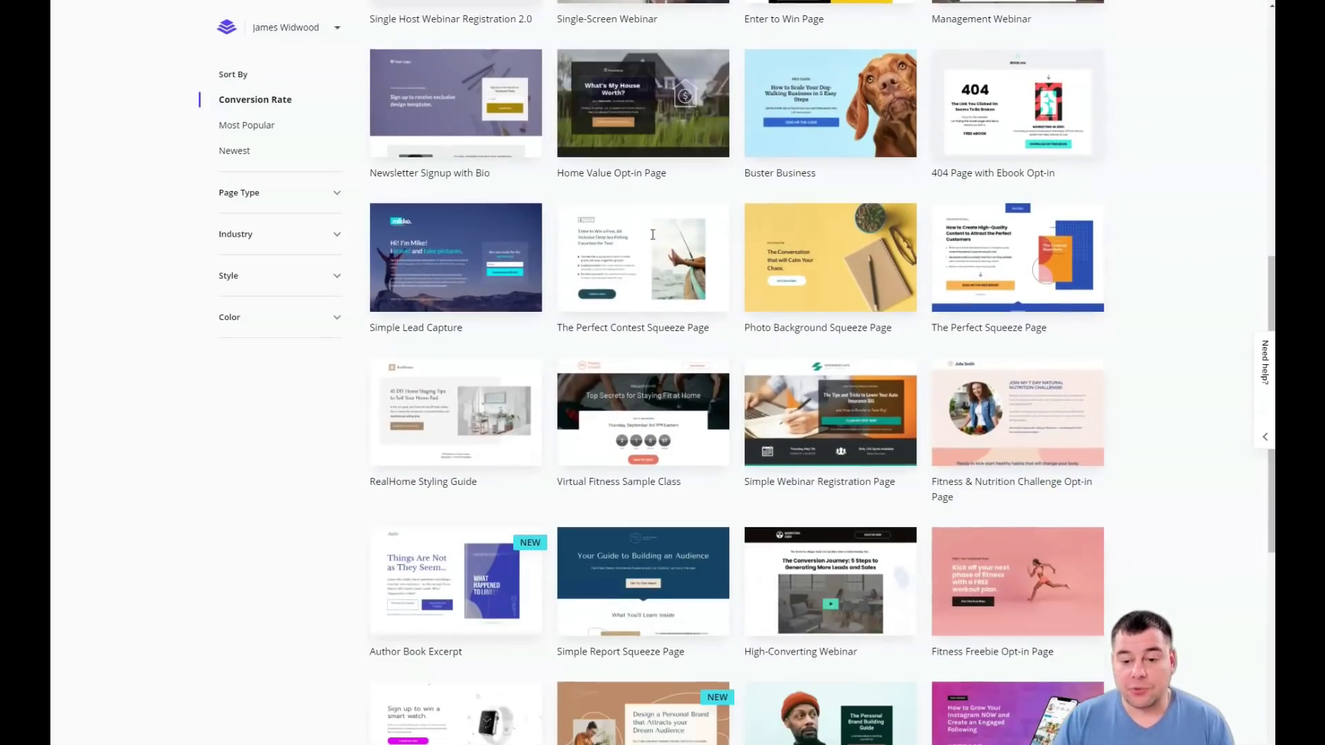
pyautogui.scroll(9, 654, 239)
# Examine the Page Type, Industry, Style and Color filter options of the landing page template gallery.
pyautogui.click(331, 193)
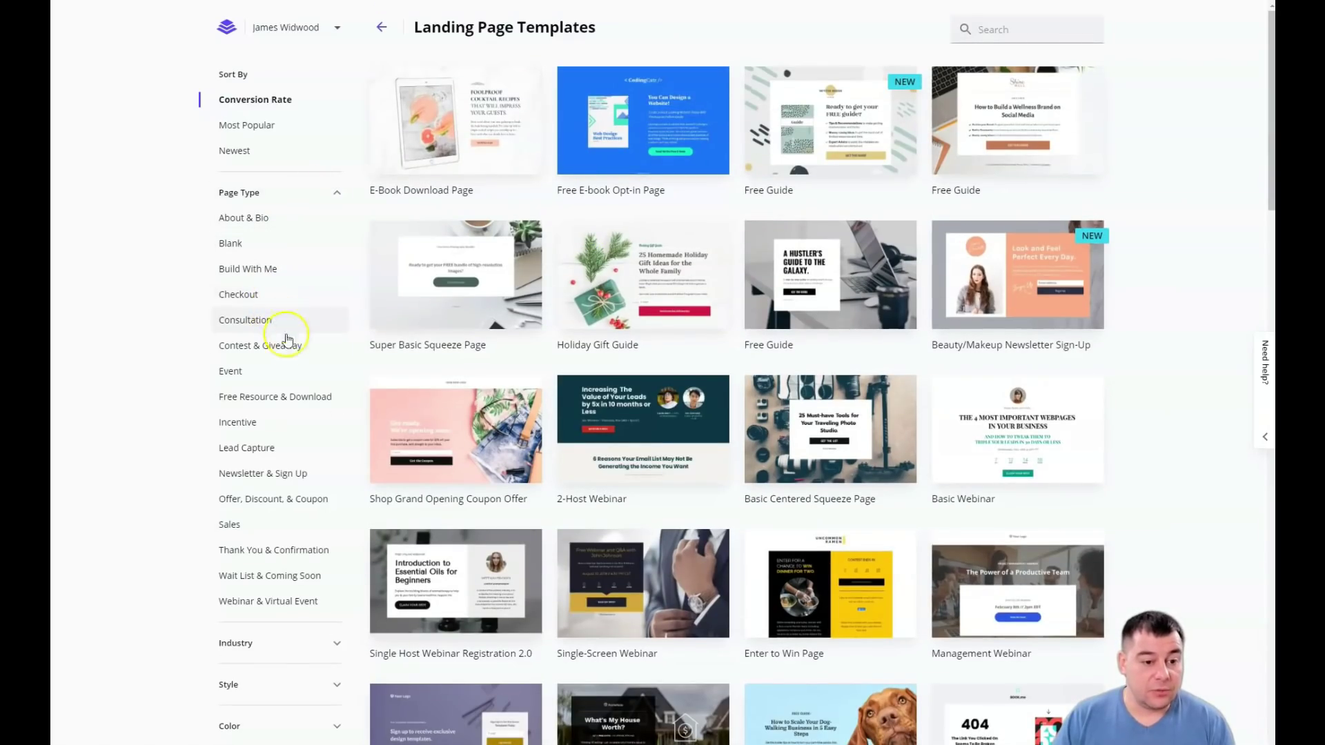
pyautogui.click(336, 194)
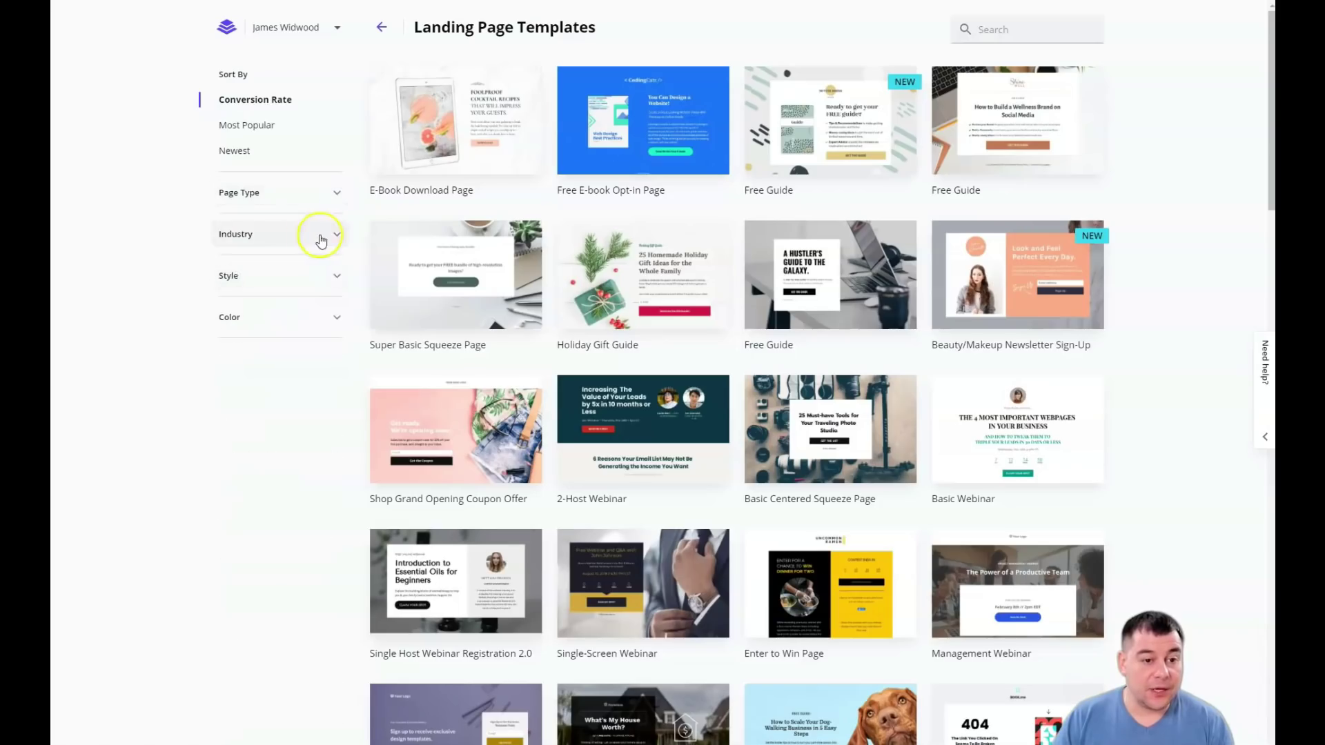
pyautogui.click(322, 235)
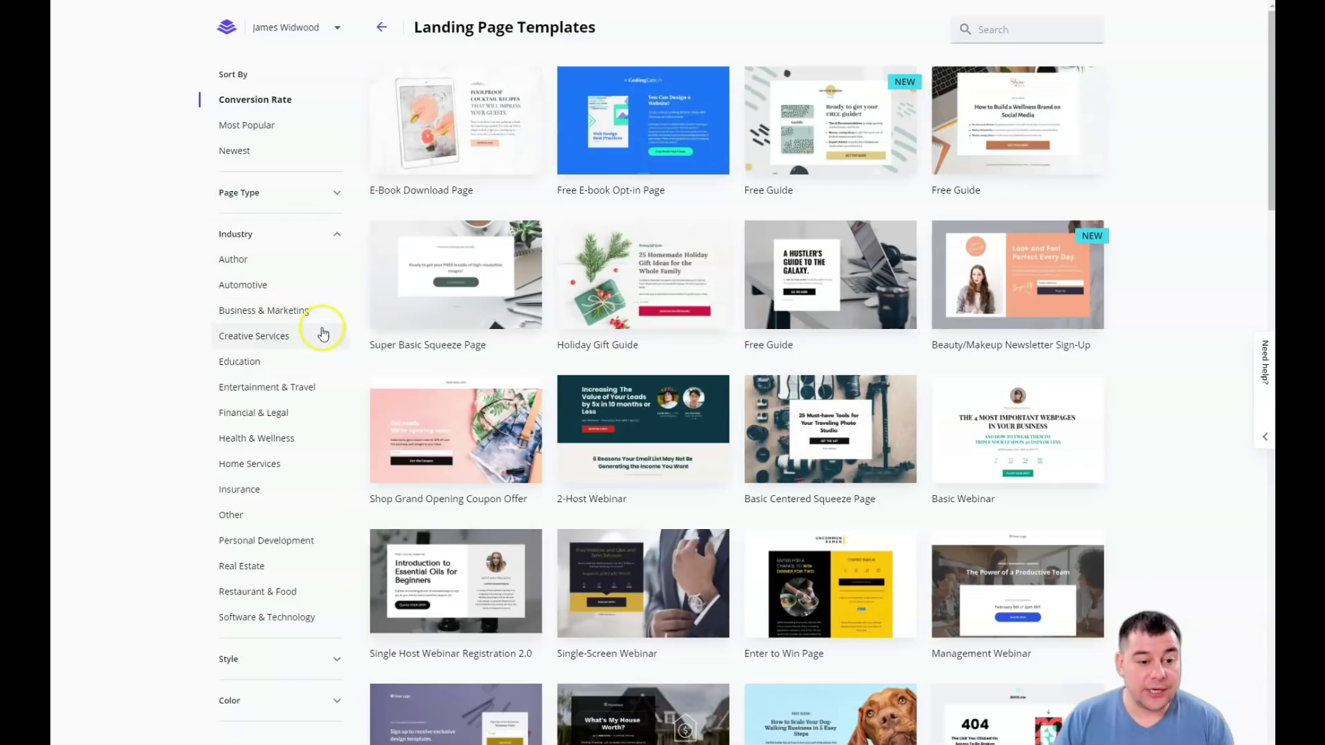
pyautogui.click(299, 661)
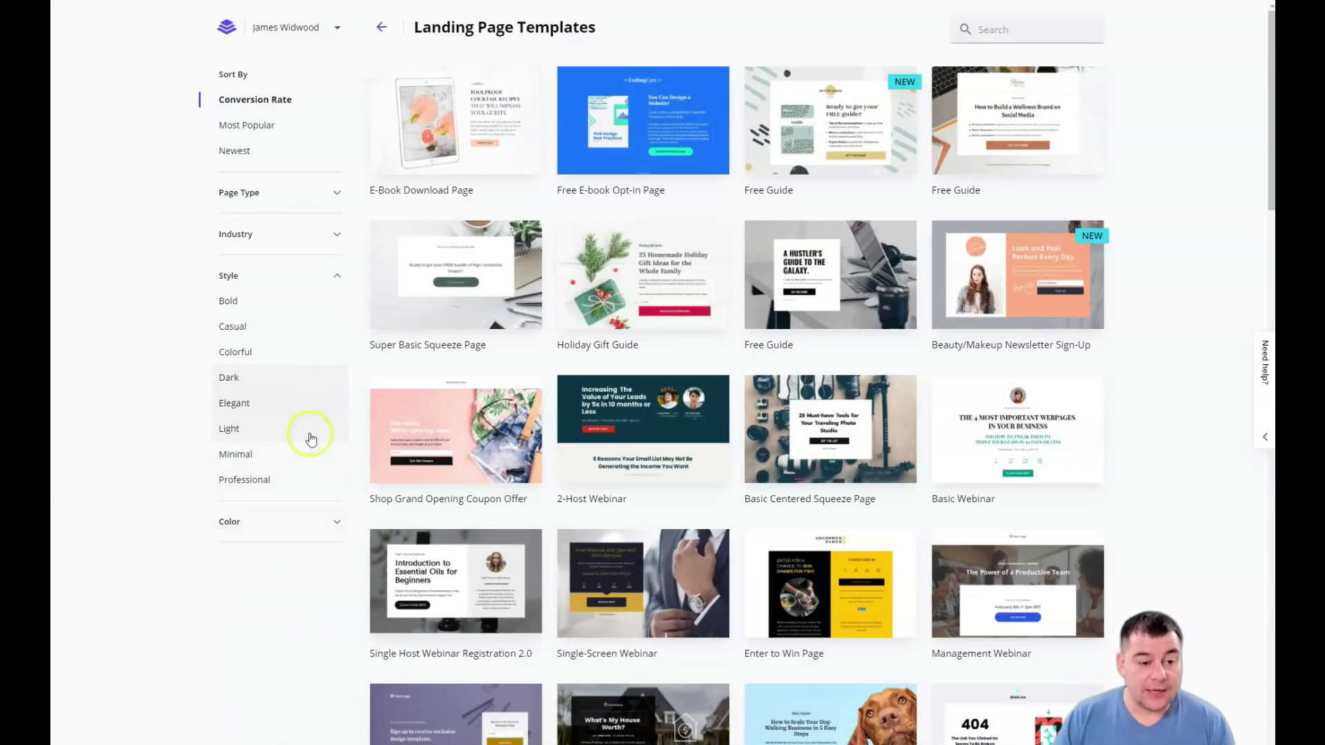
pyautogui.click(328, 521)
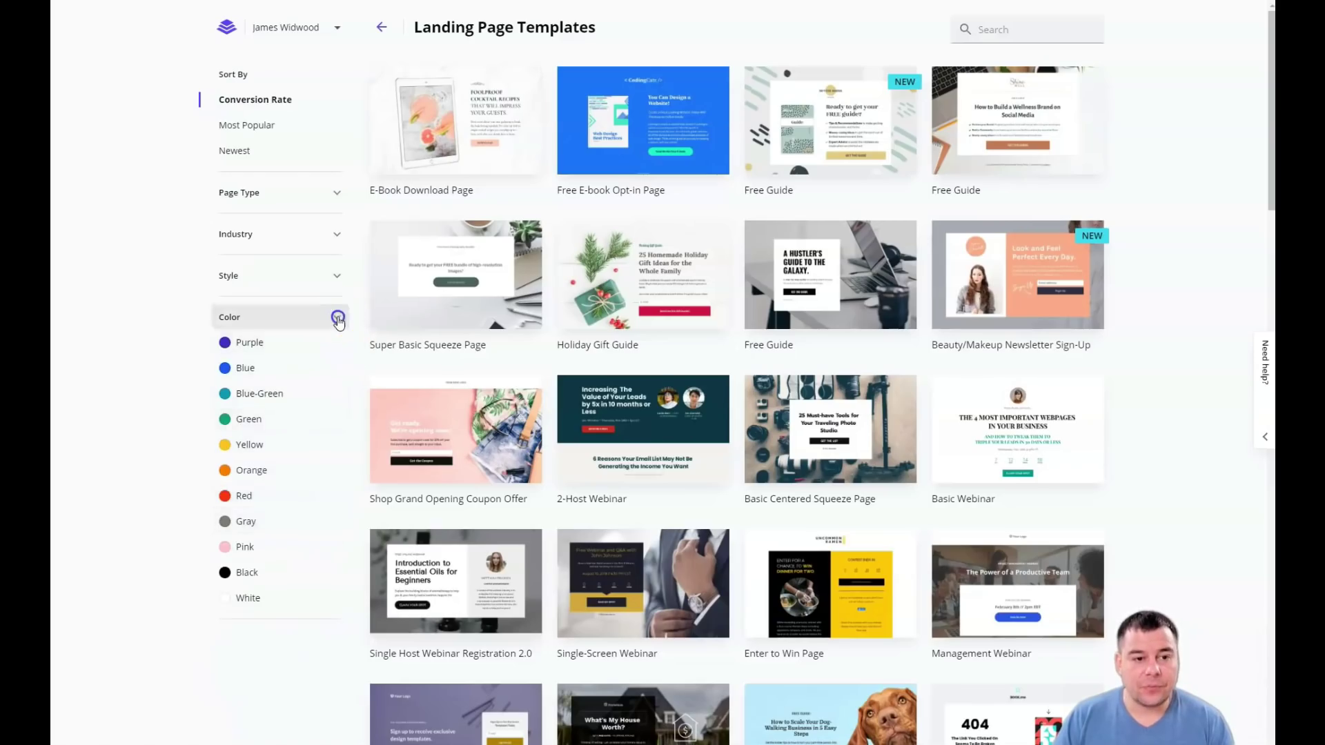
pyautogui.click(338, 315)
# Start building from the Fitness Freebie Opt-in Page template and name the page PER.
pyautogui.moveTo(691, 315)
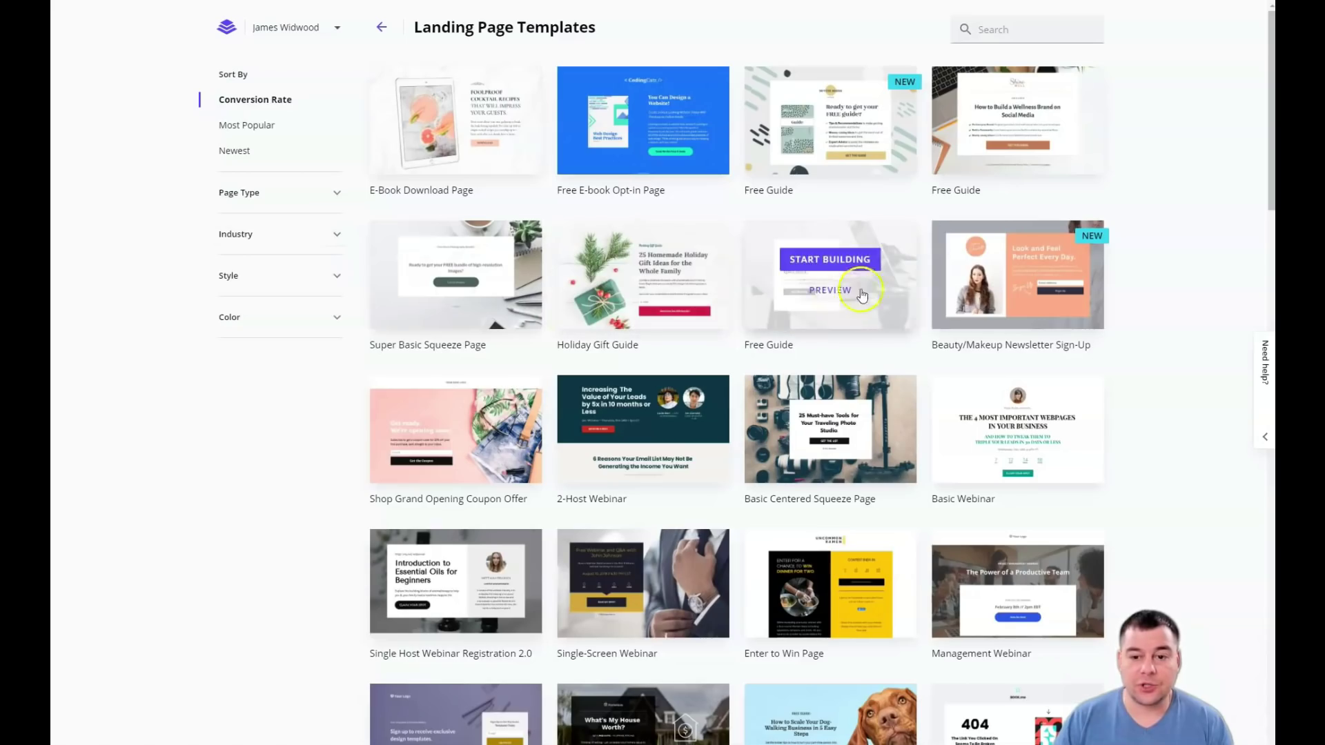
pyautogui.moveTo(974, 287)
pyautogui.scroll(-6, 746, 288)
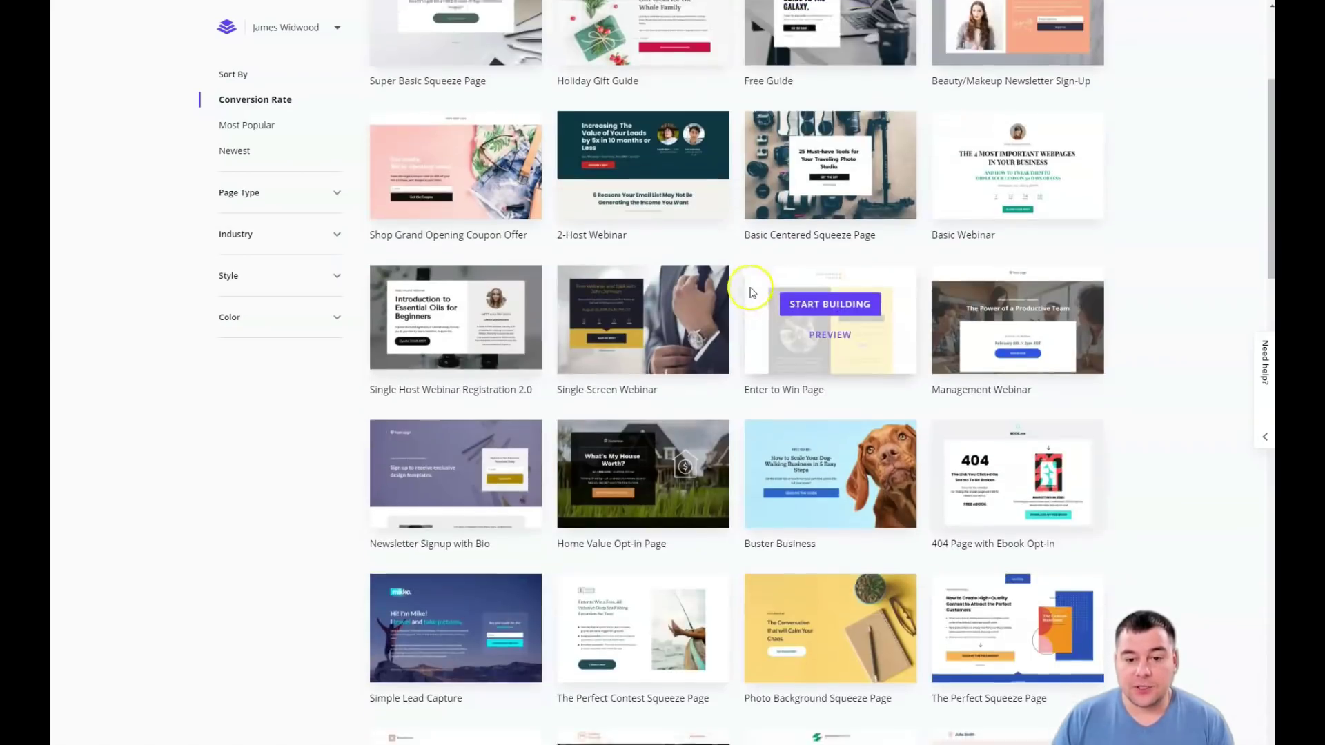
pyautogui.scroll(-2, 745, 286)
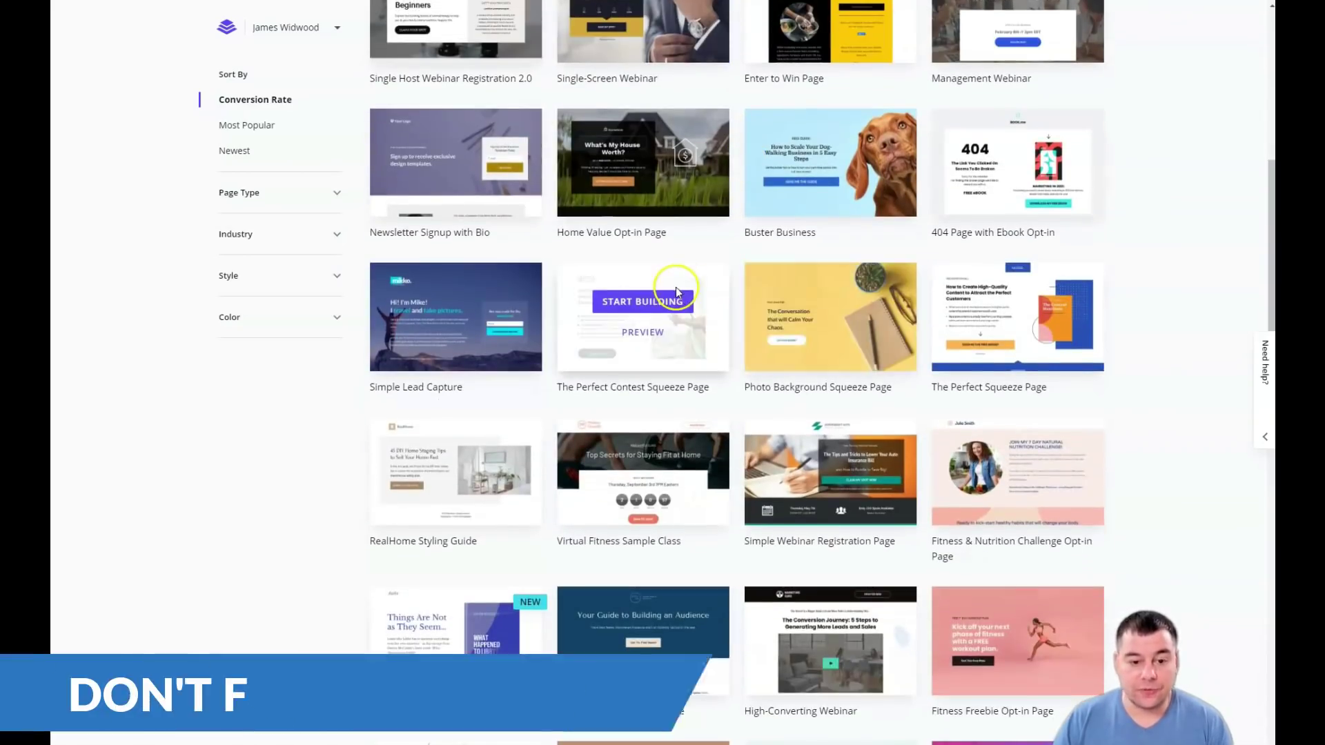
pyautogui.scroll(-3, 679, 294)
pyautogui.scroll(2, 676, 289)
pyautogui.scroll(-3, 677, 290)
pyautogui.click(1018, 387)
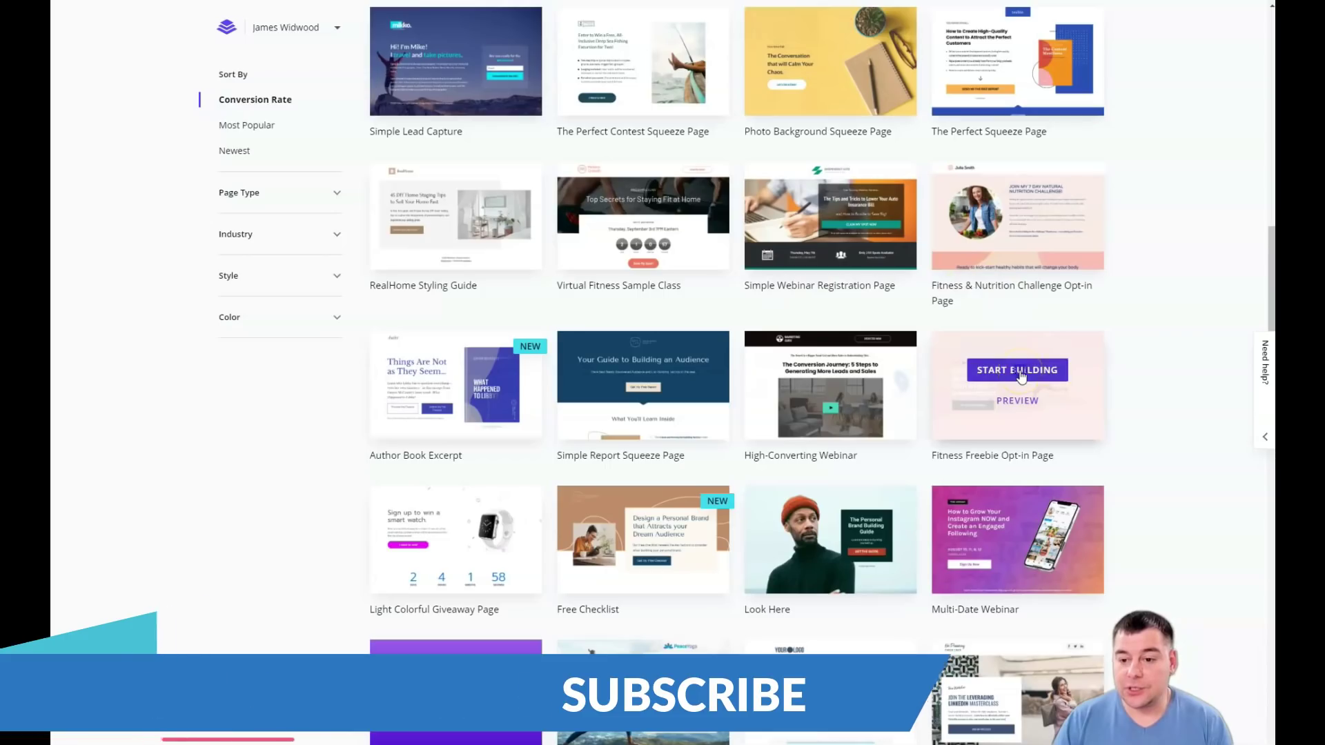
pyautogui.click(1022, 370)
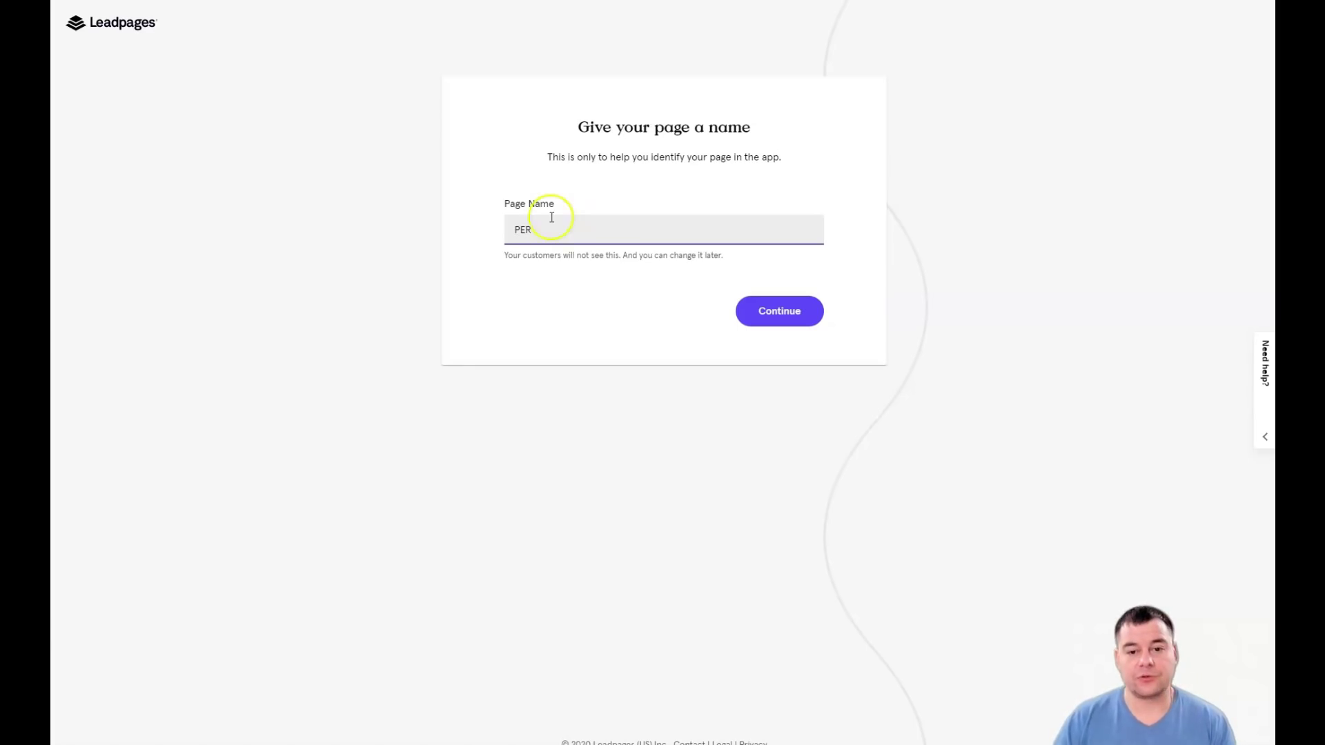
pyautogui.click(770, 314)
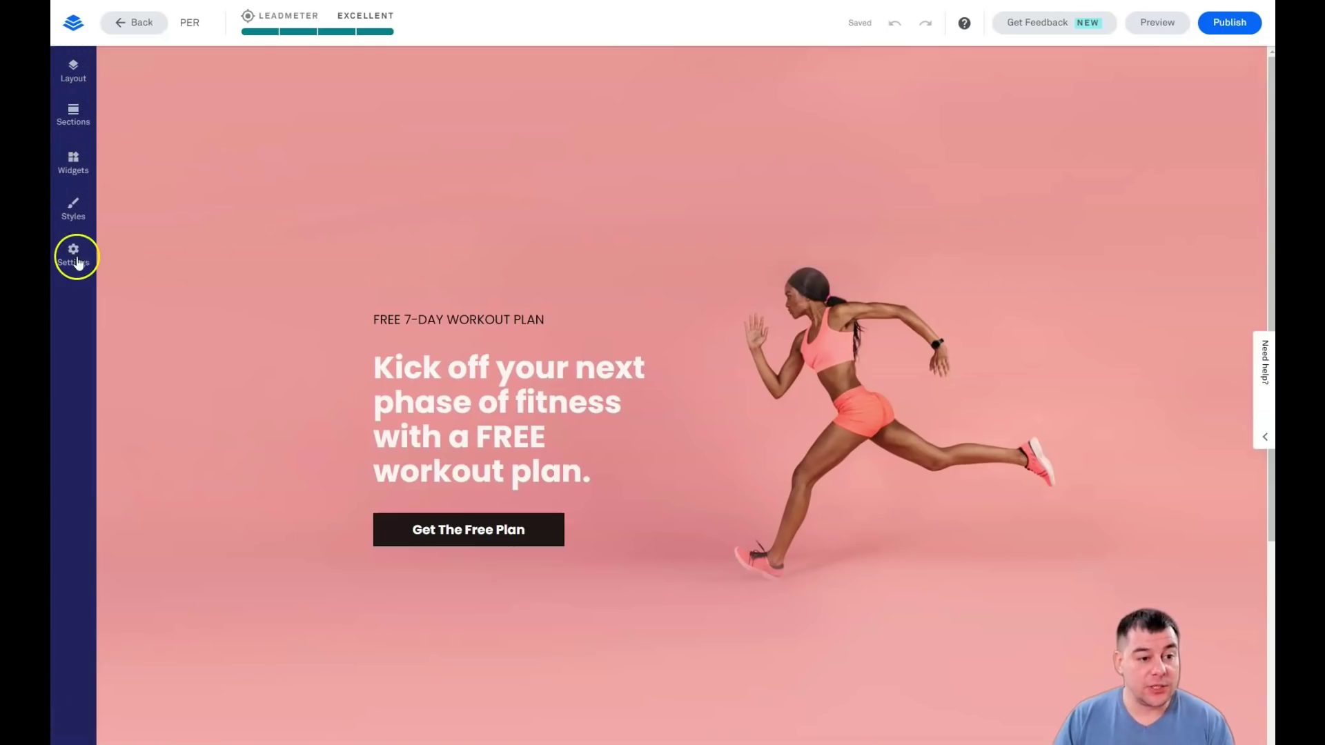
# Open the page layout overview and review its Body and Footer sections.
pyautogui.click(73, 71)
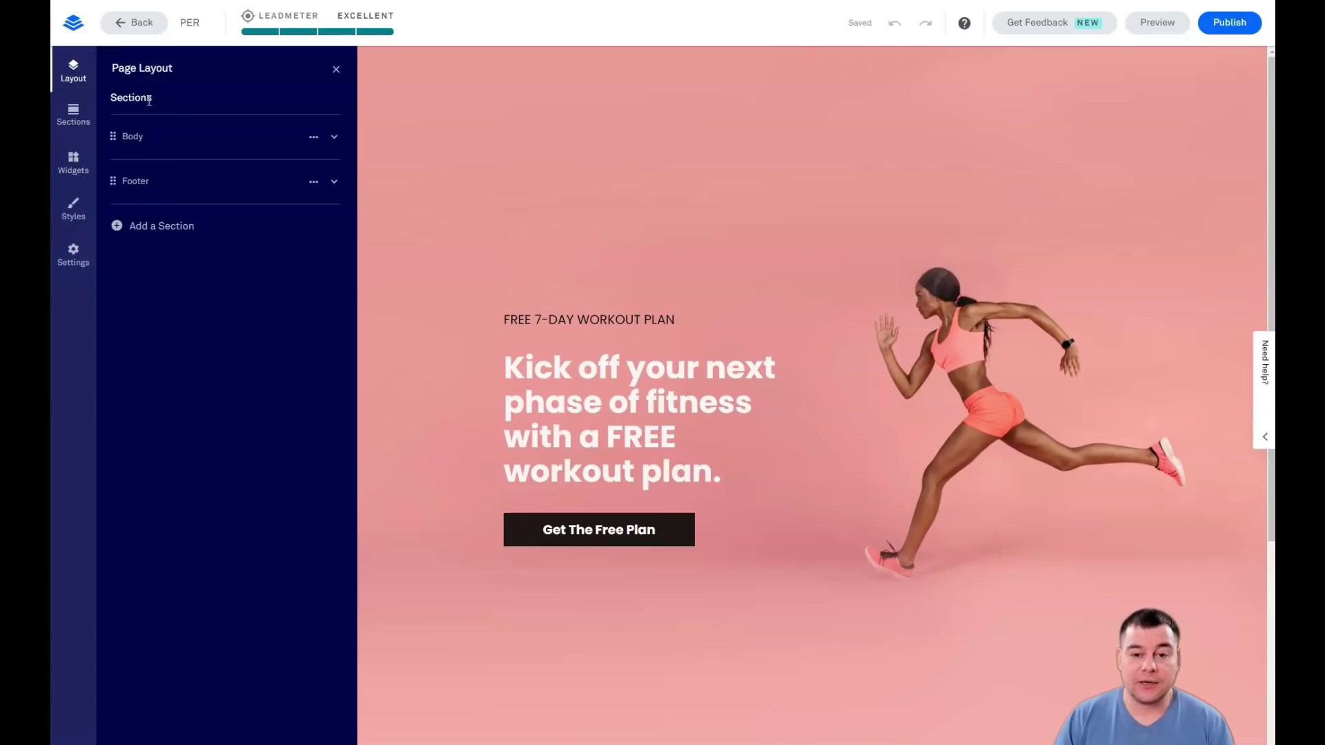
pyautogui.moveTo(147, 140)
pyautogui.moveTo(130, 180)
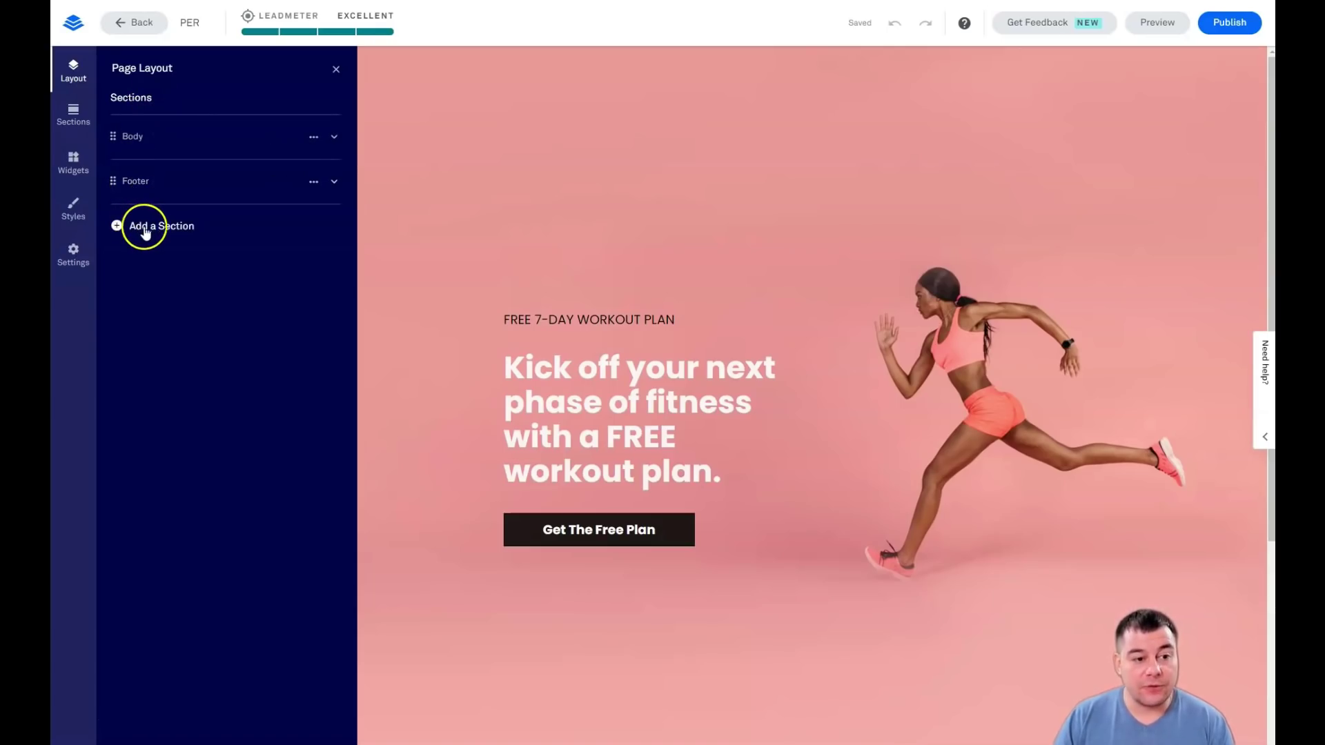
# Insert a Blank section with two equal columns between the page's body and the footer.
pyautogui.click(72, 117)
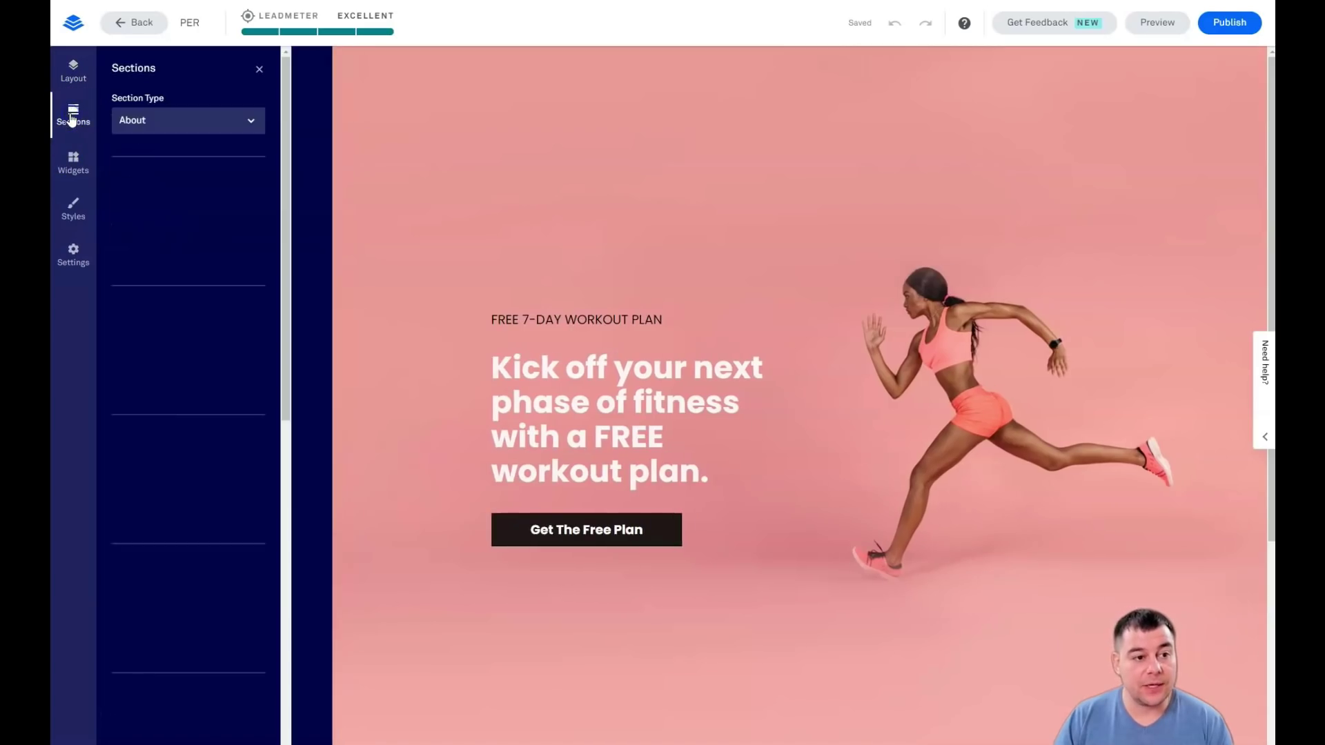
pyautogui.click(251, 123)
pyautogui.scroll(-3, 186, 200)
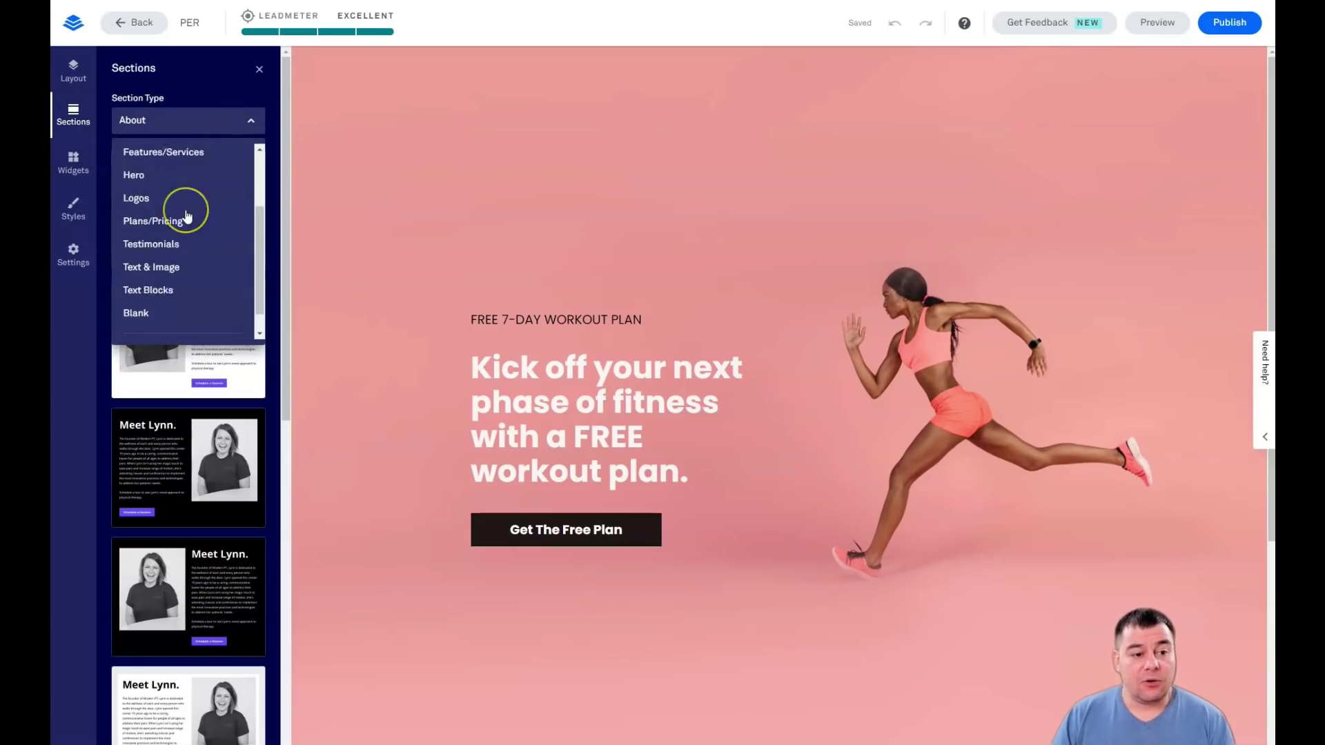
pyautogui.scroll(4, 189, 216)
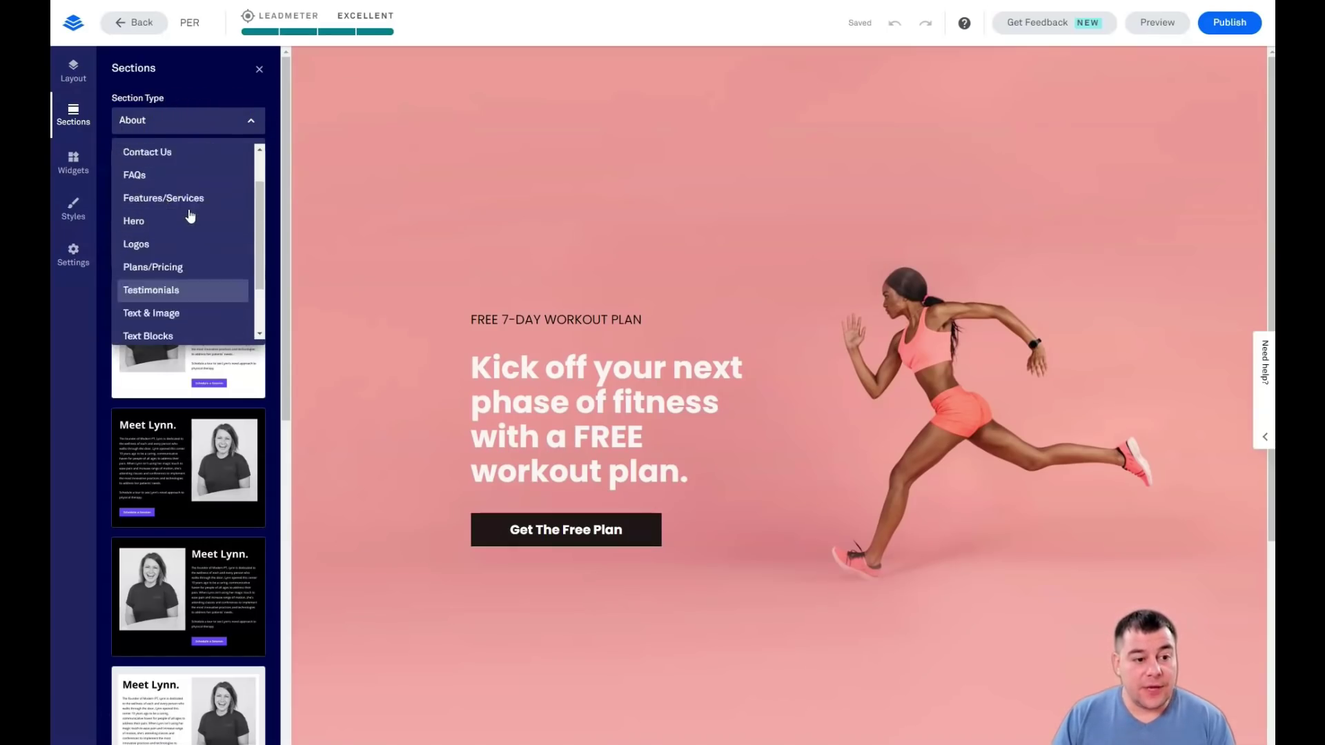
pyautogui.scroll(-4, 189, 216)
pyautogui.click(168, 291)
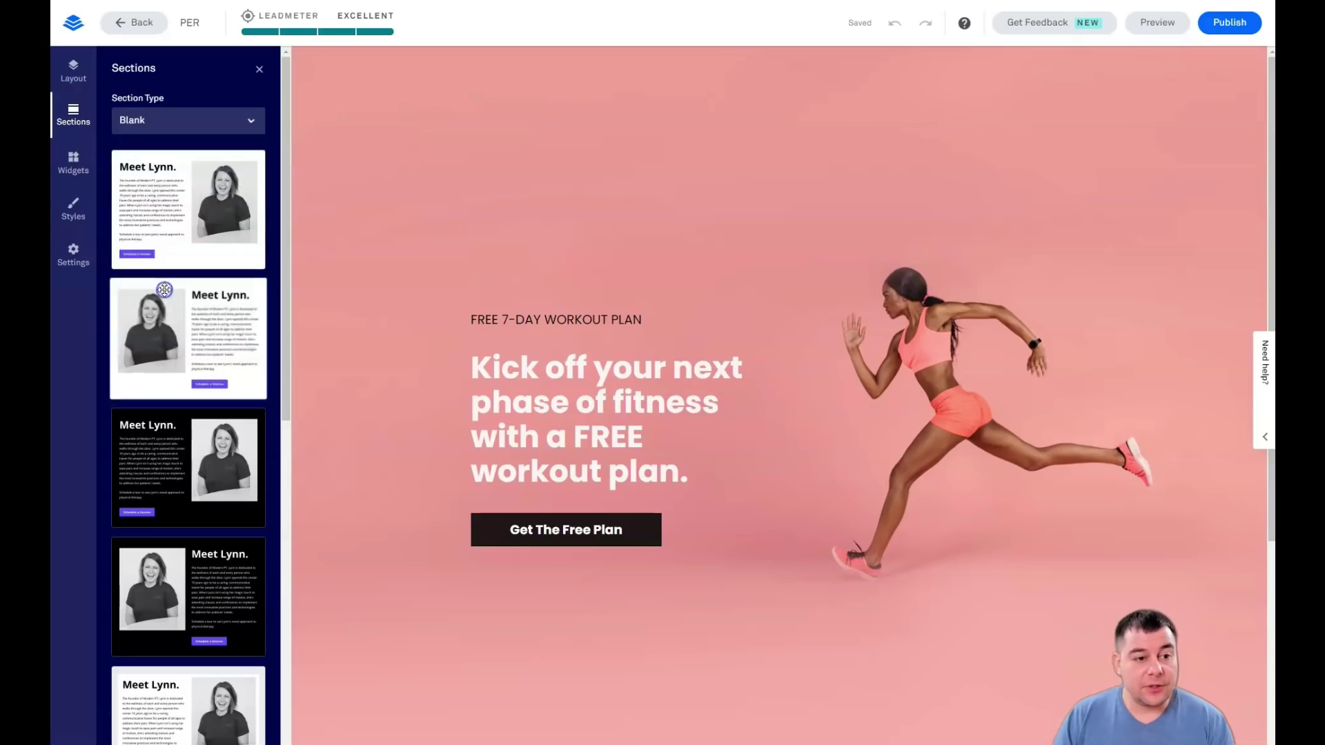
pyautogui.click(204, 216)
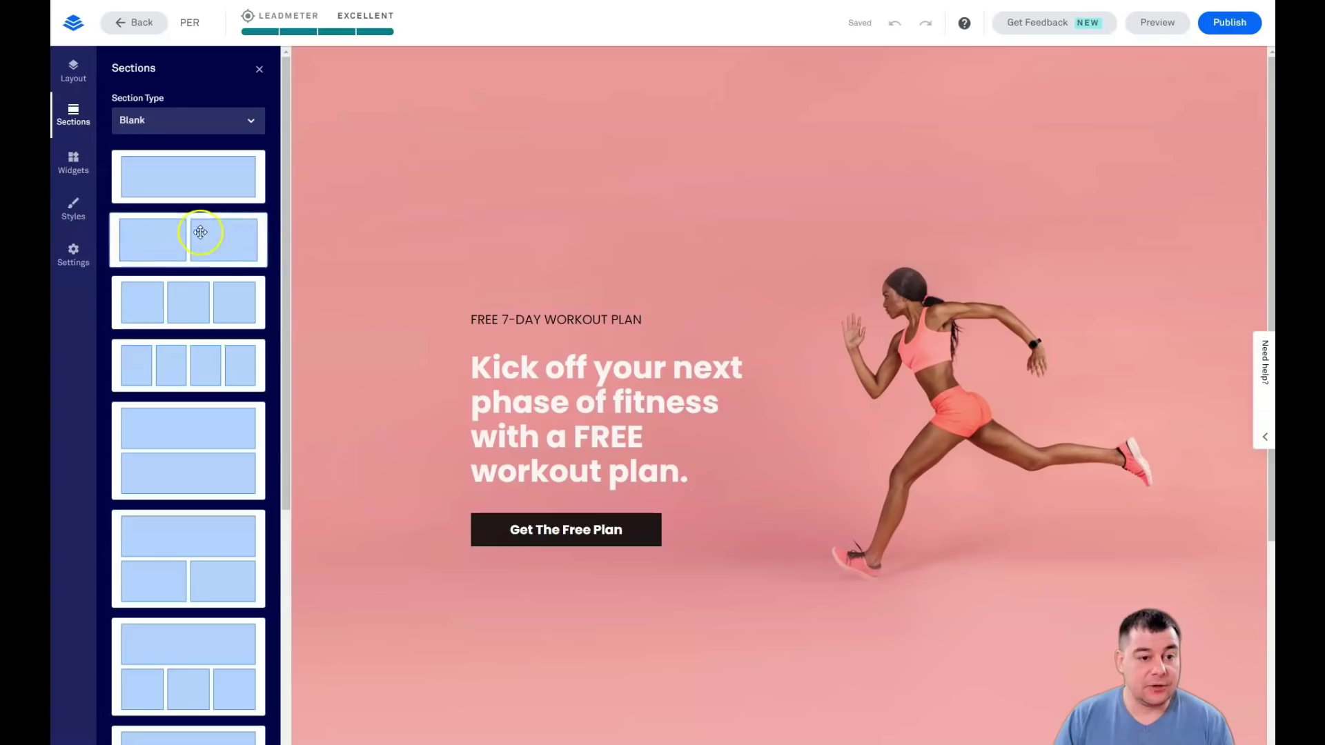
pyautogui.scroll(-3, 201, 229)
pyautogui.scroll(3, 200, 229)
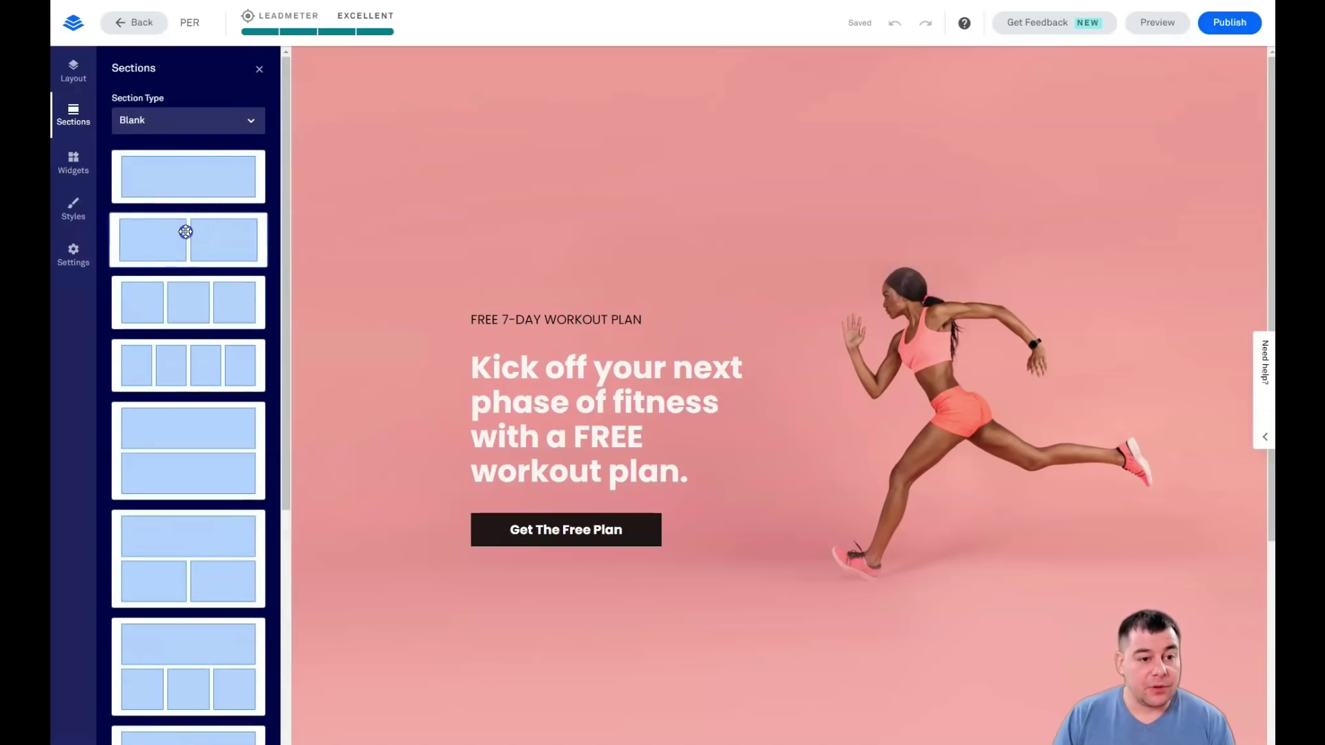
pyautogui.moveTo(148, 236); pyautogui.dragTo(747, 446)
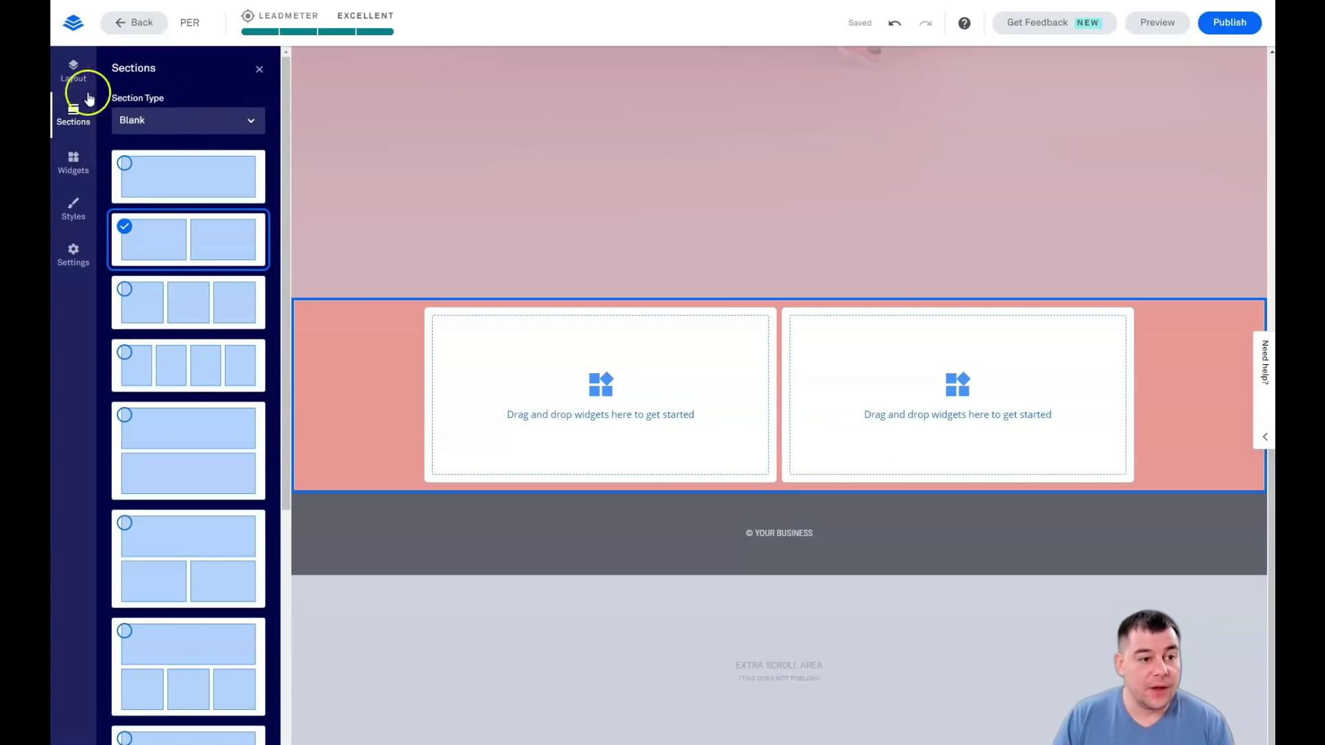
# Place a Video widget in the new section's first column and a Button widget in its second column.
pyautogui.click(74, 166)
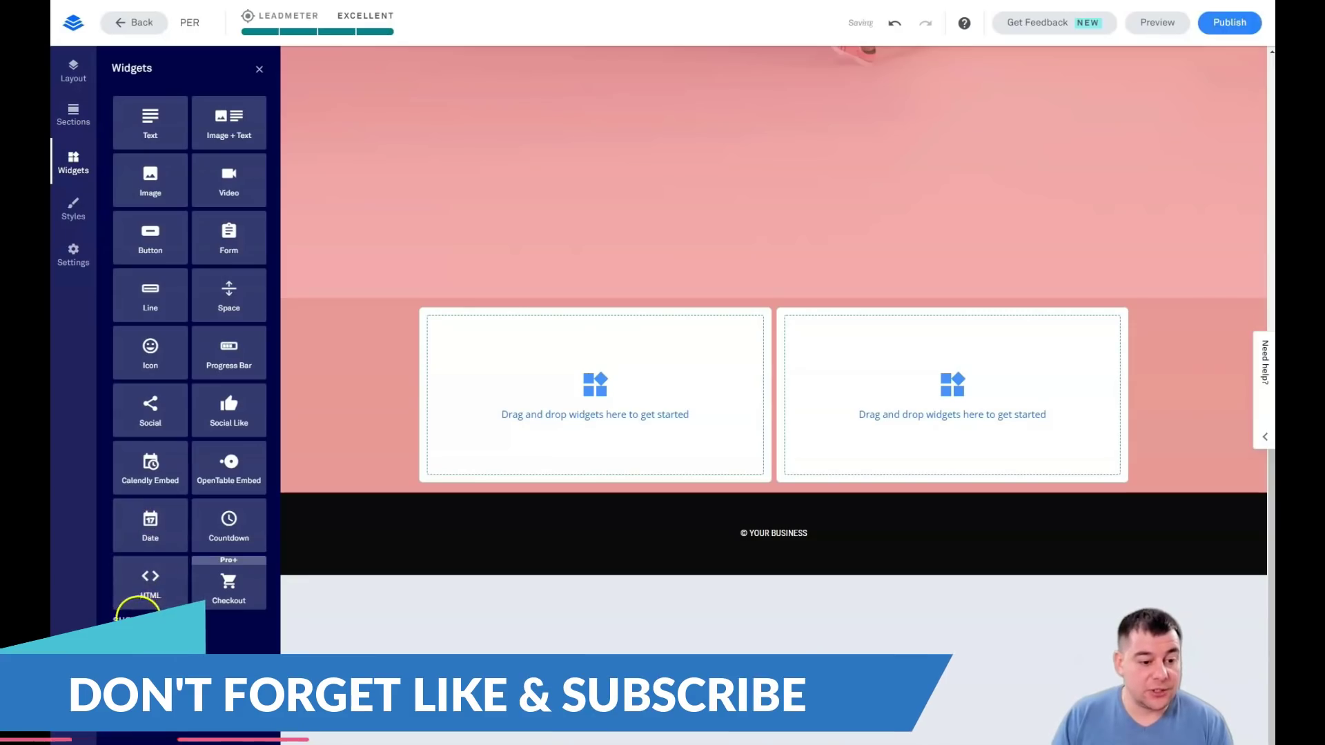
pyautogui.click(140, 620)
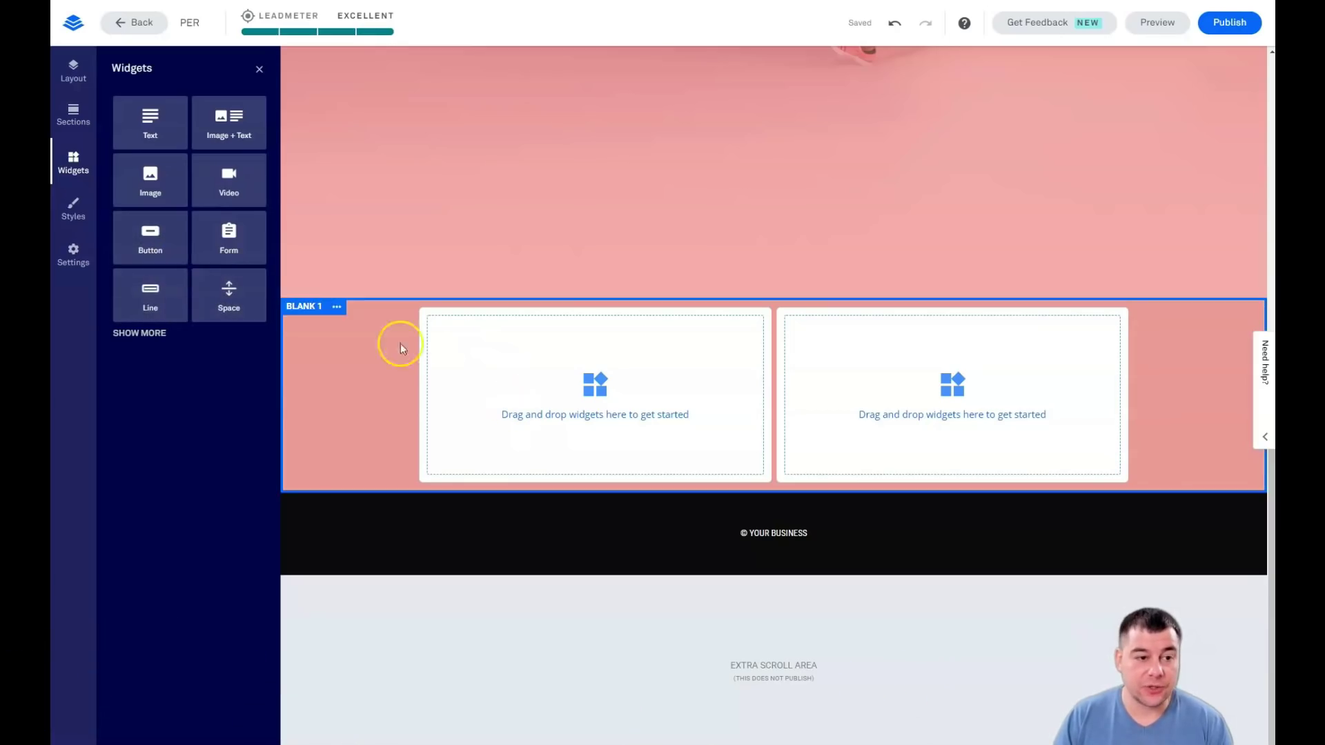
pyautogui.moveTo(221, 177); pyautogui.dragTo(566, 379)
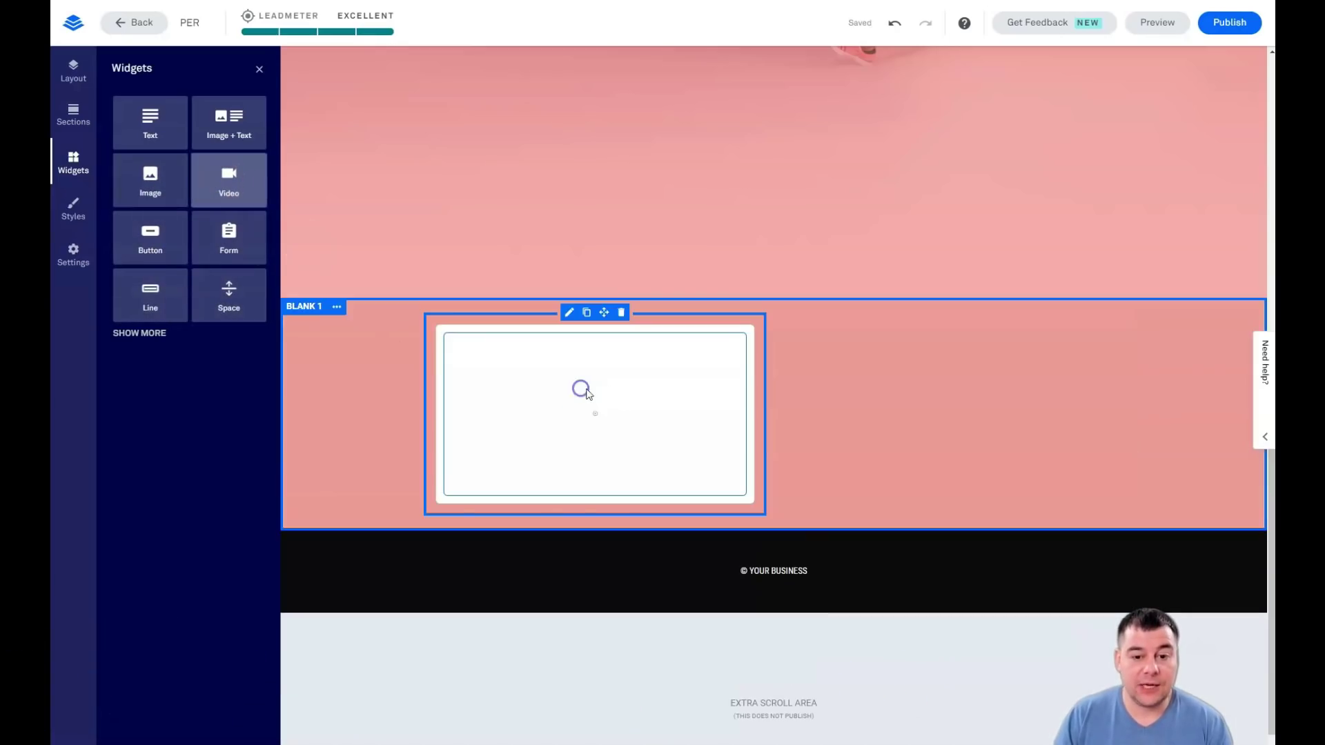
pyautogui.moveTo(152, 243); pyautogui.dragTo(967, 413)
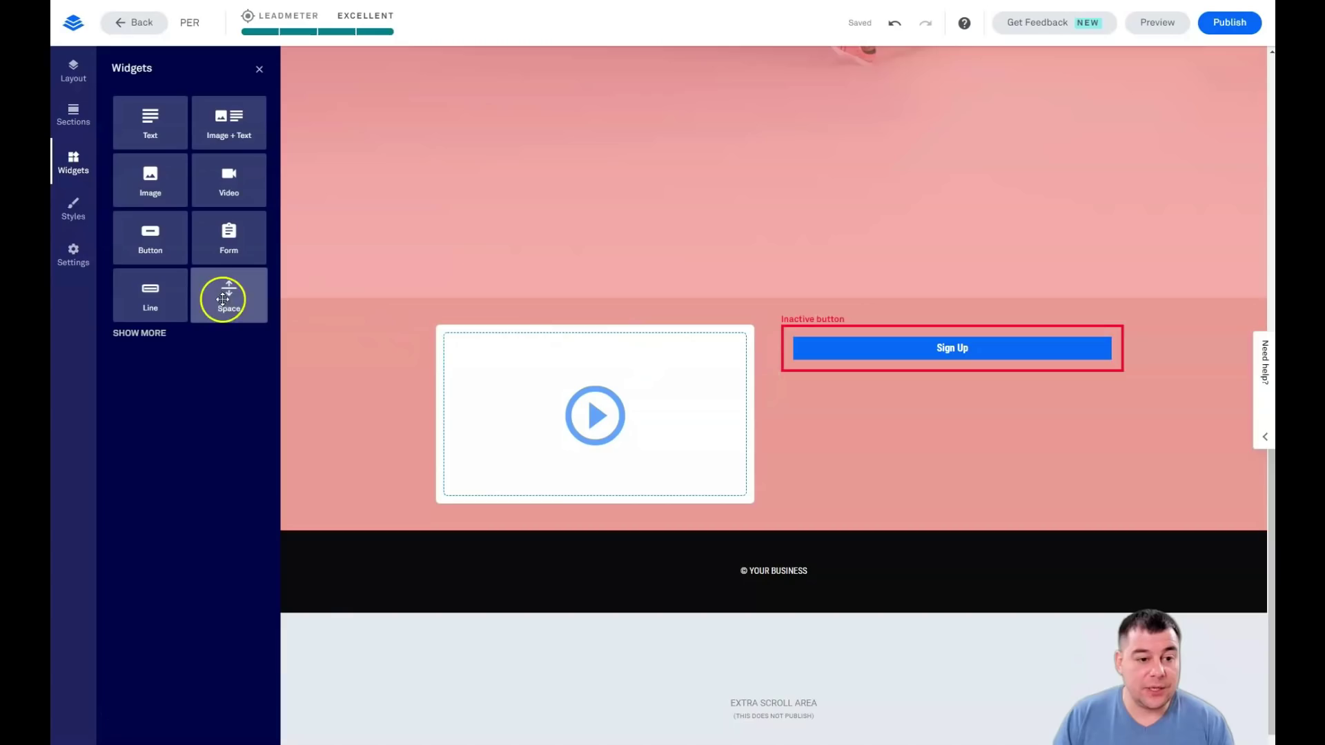
# Push the Sign Up button down with a Space widget above it and widen the video column.
pyautogui.moveTo(227, 301); pyautogui.dragTo(952, 378)
pyautogui.moveTo(810, 402); pyautogui.dragTo(915, 428)
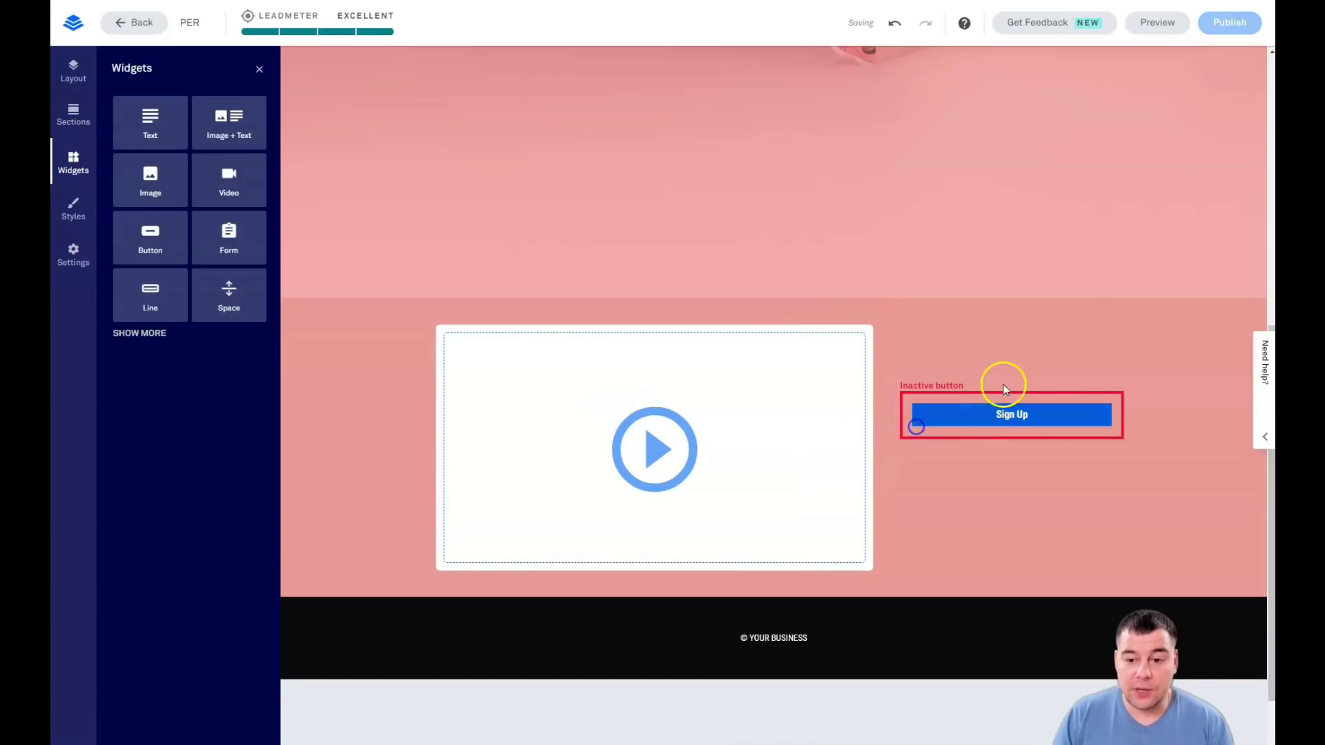
pyautogui.moveTo(1012, 375); pyautogui.dragTo(1015, 407)
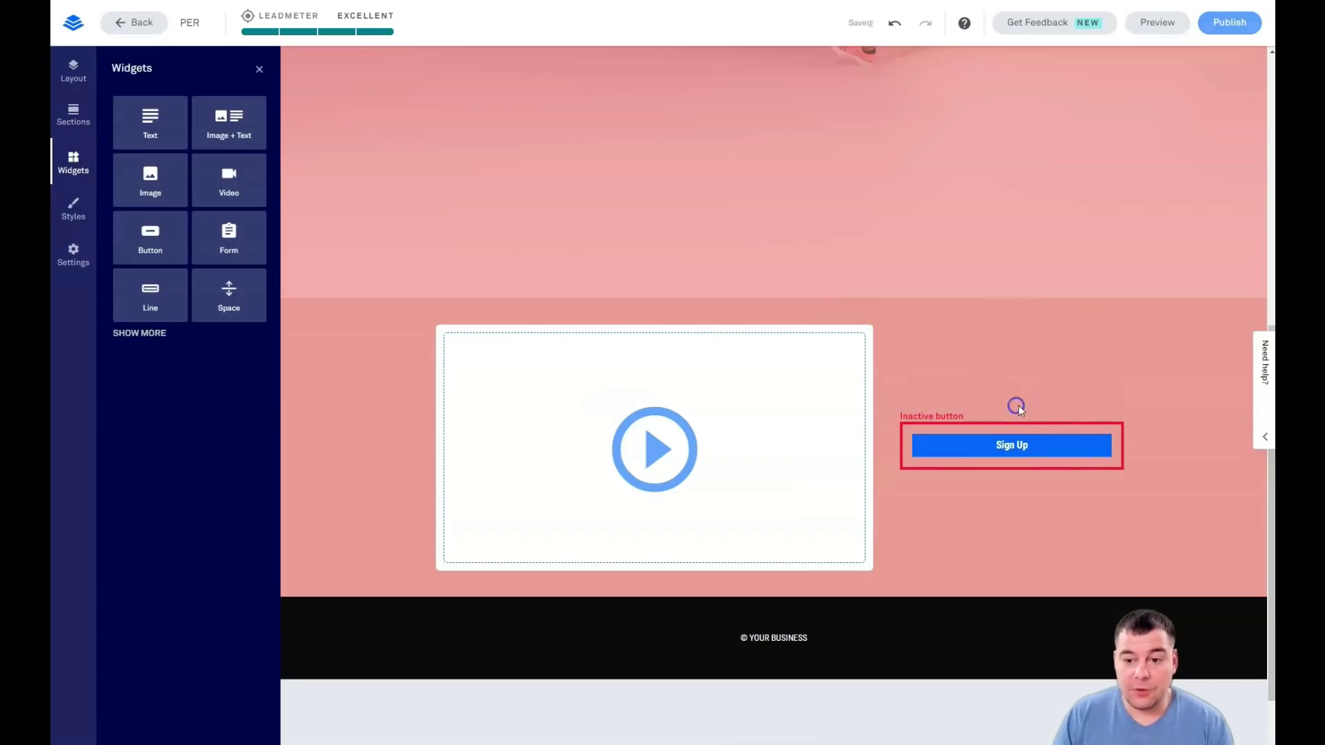
# Add a Text widget at the top of the button column and shorten the space above the Sign Up button.
pyautogui.moveTo(165, 128); pyautogui.dragTo(1020, 341)
pyautogui.click(1037, 420)
pyautogui.moveTo(1013, 444); pyautogui.dragTo(1013, 412)
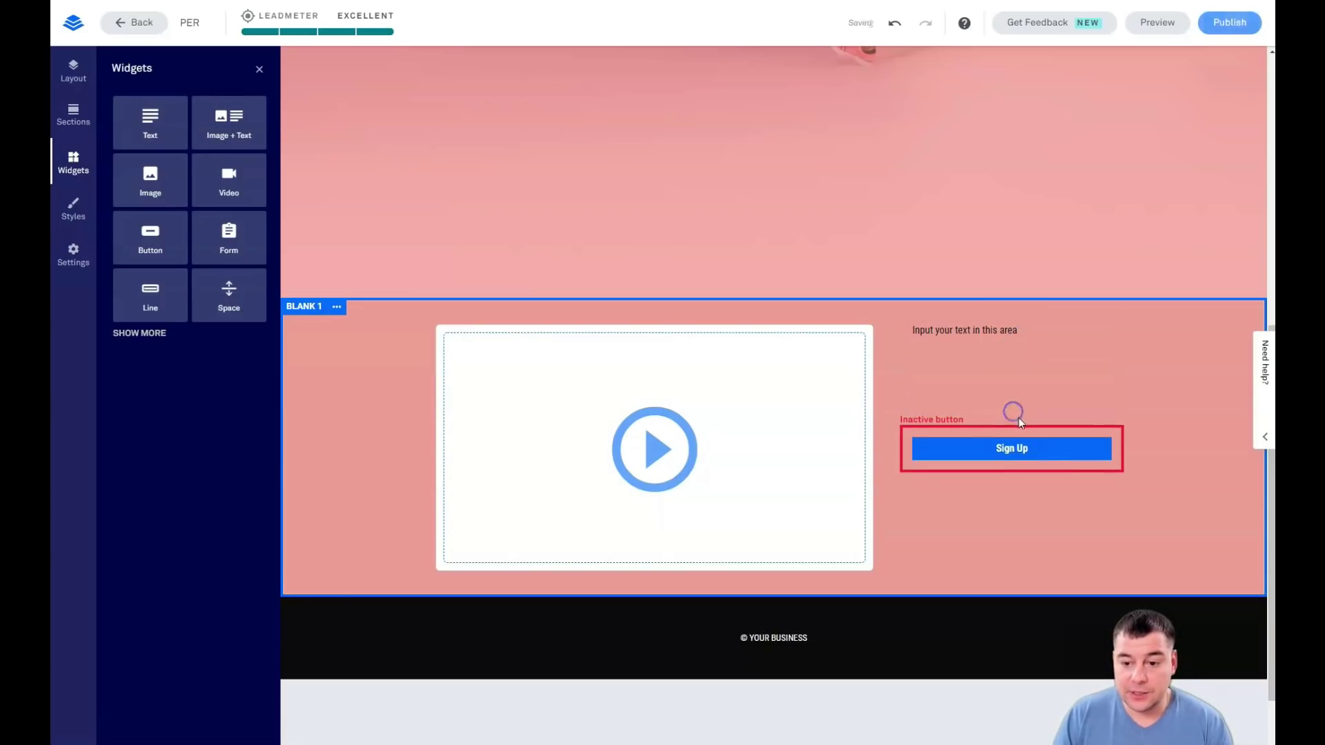
pyautogui.click(748, 386)
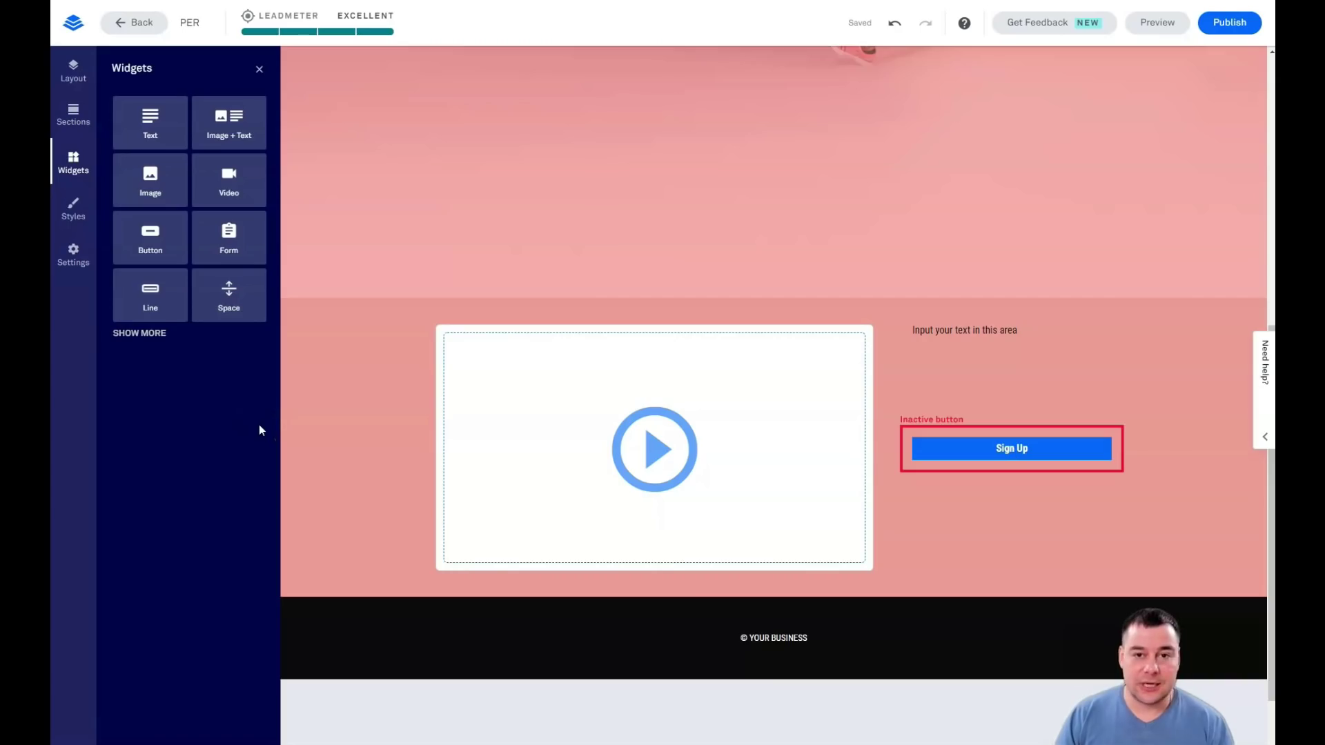
pyautogui.click(288, 392)
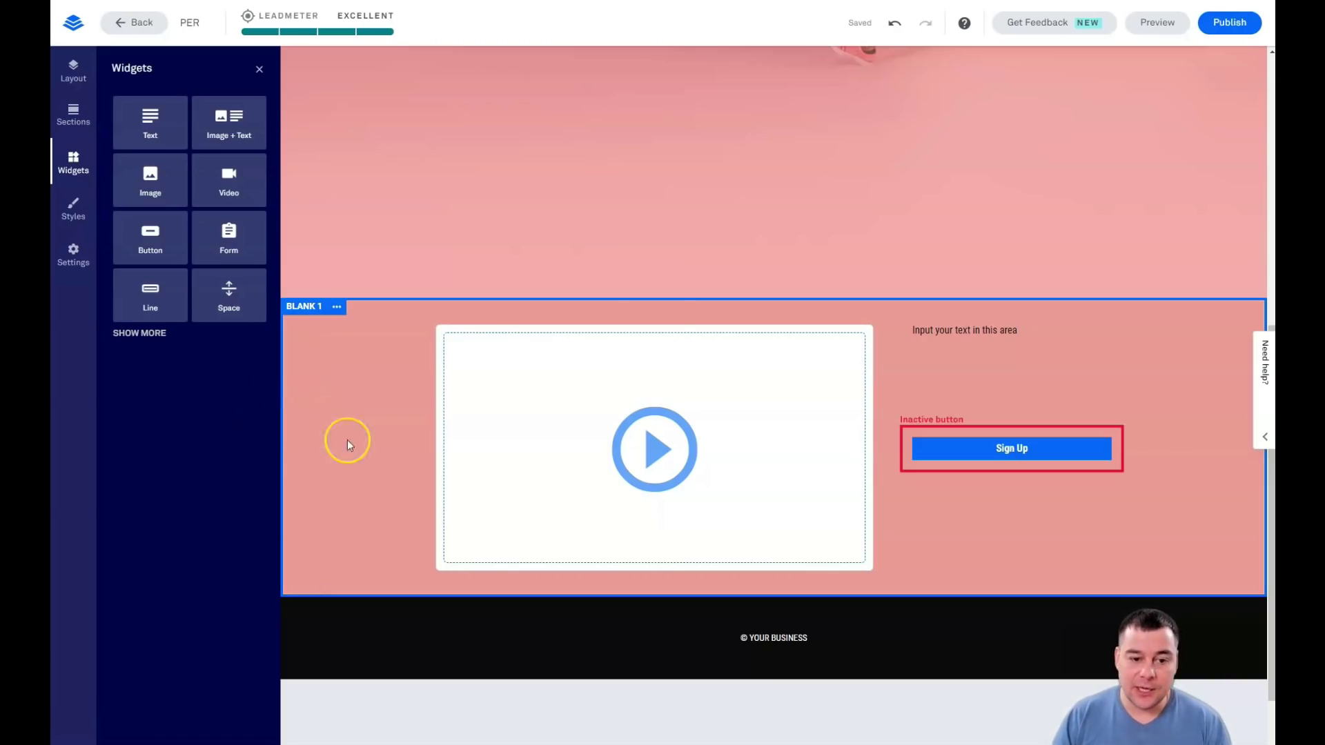
# Browse the ready-made Hero section designs.
pyautogui.scroll(-2, 577, 411)
pyautogui.click(88, 105)
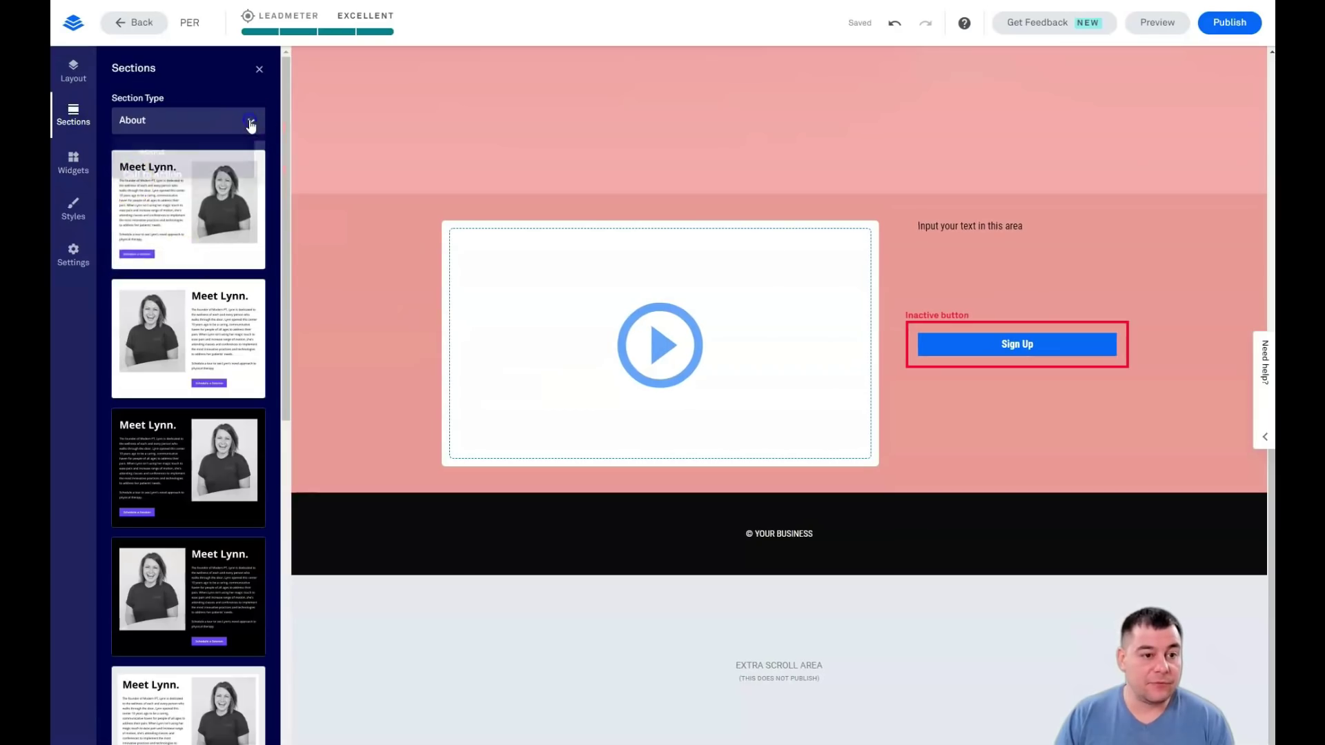
pyautogui.click(250, 121)
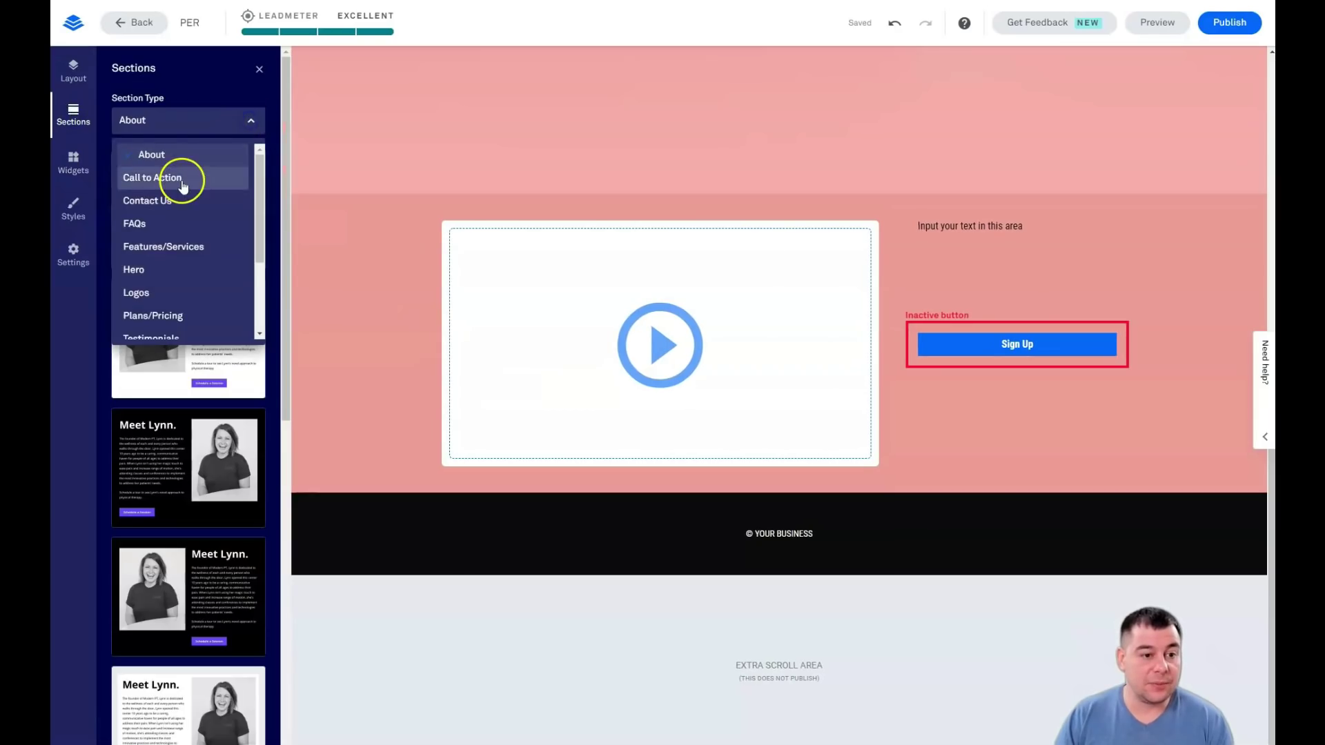
pyautogui.click(138, 269)
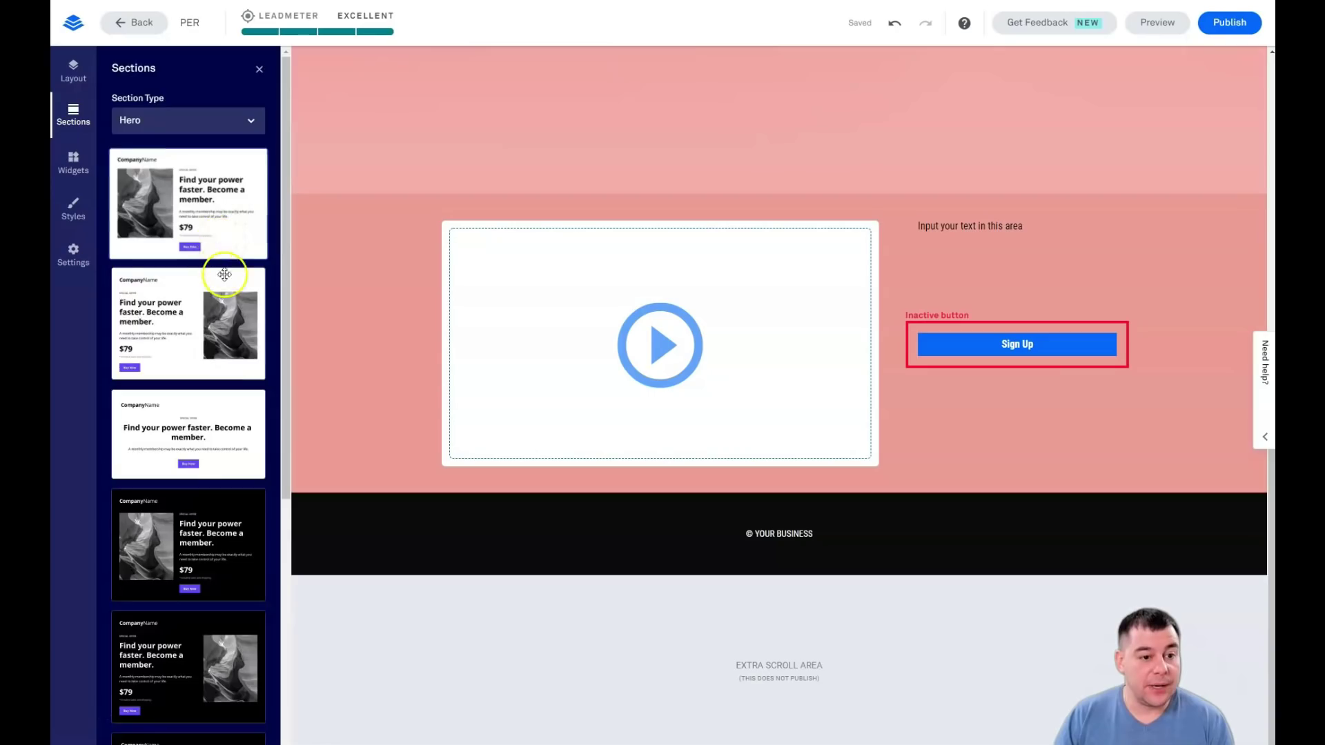
pyautogui.scroll(-6, 222, 265)
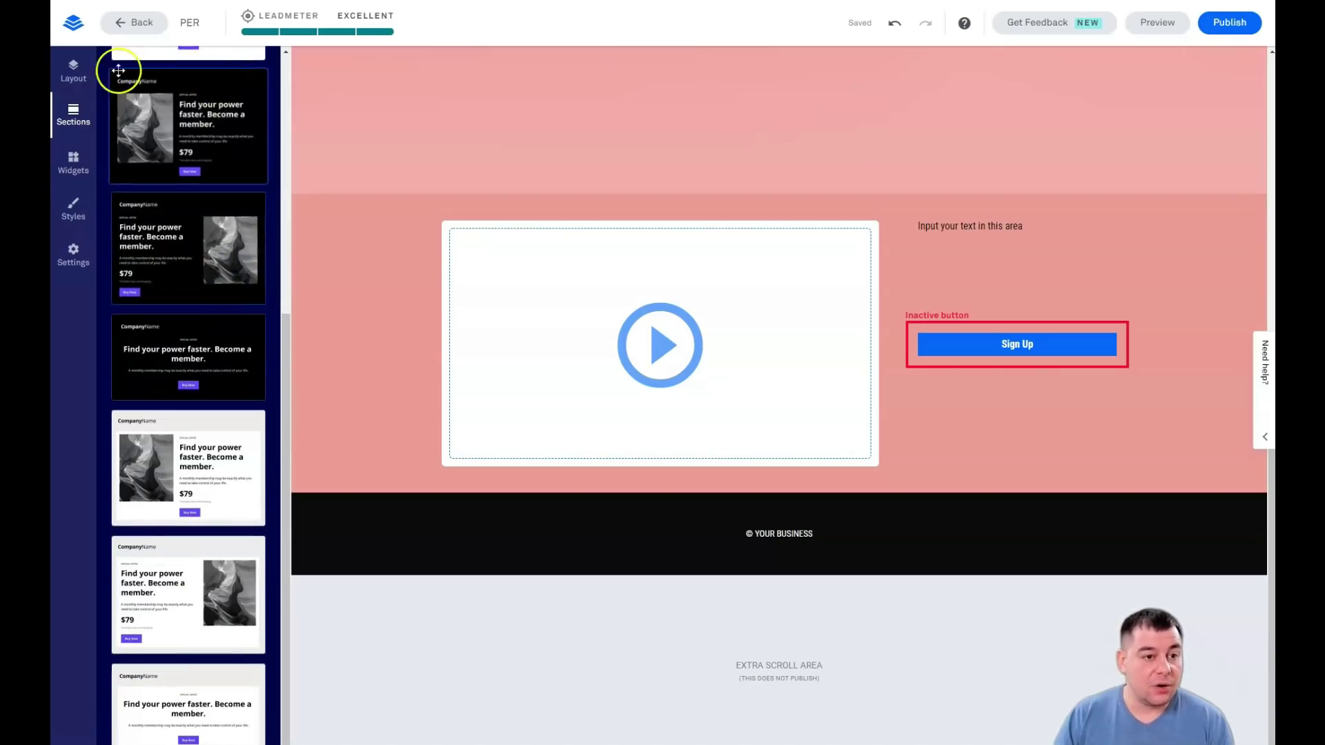
pyautogui.scroll(6, 126, 70)
# Insert the black three-column "Our customers love us" Testimonials section with portraits above the Blank 1 section.
pyautogui.click(252, 123)
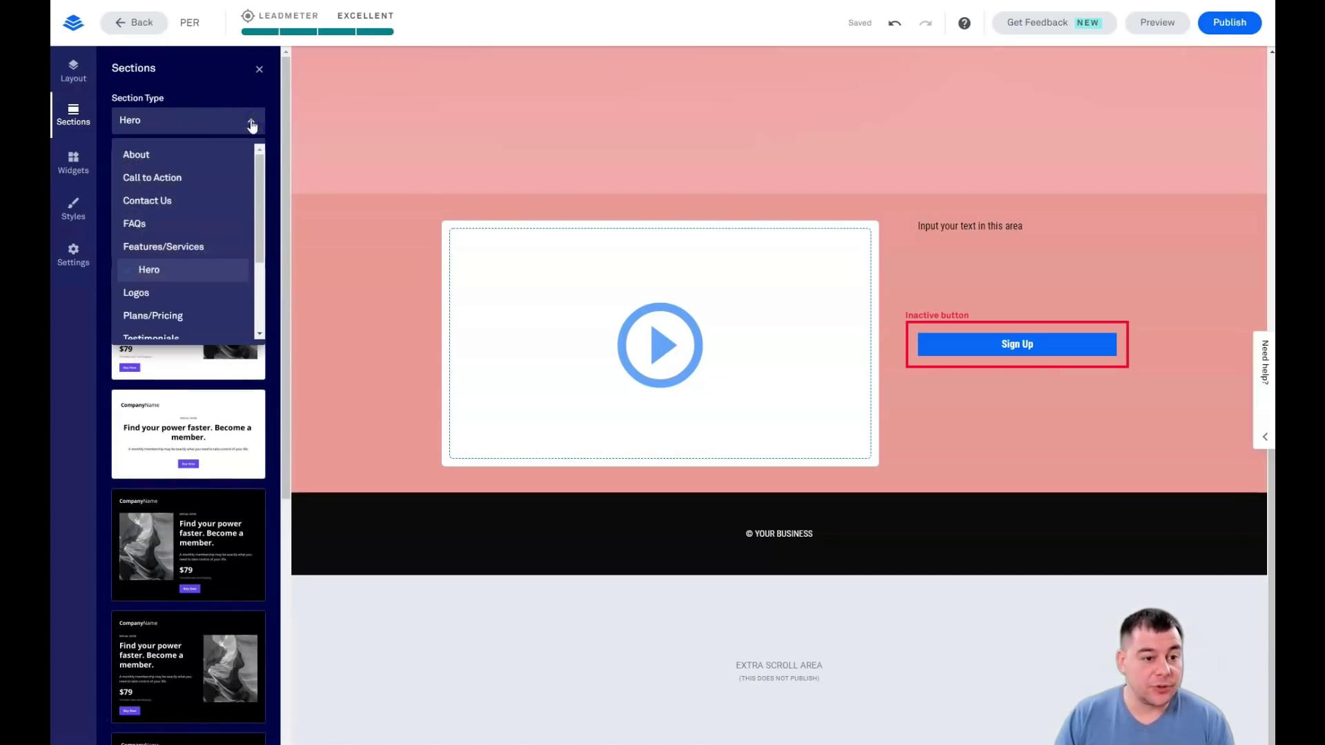
pyautogui.scroll(-2, 203, 235)
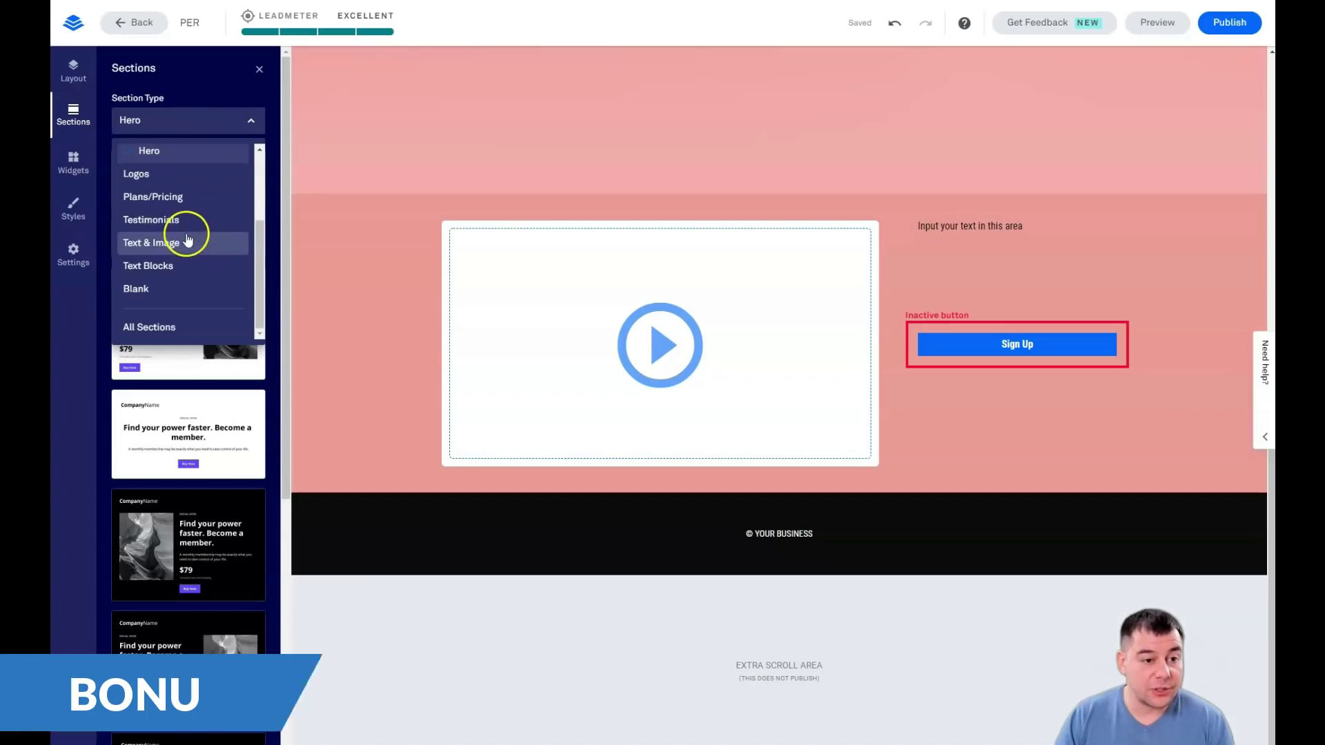
pyautogui.click(155, 219)
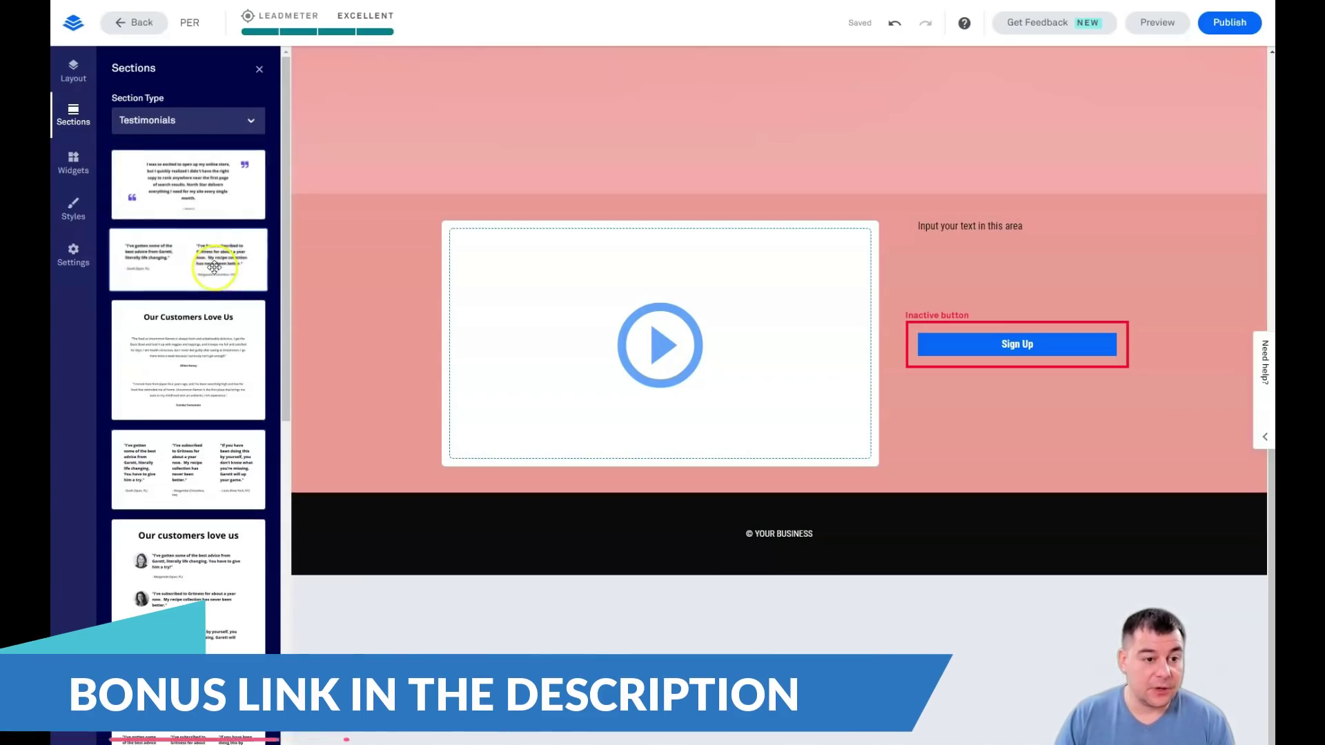
pyautogui.scroll(-10, 193, 383)
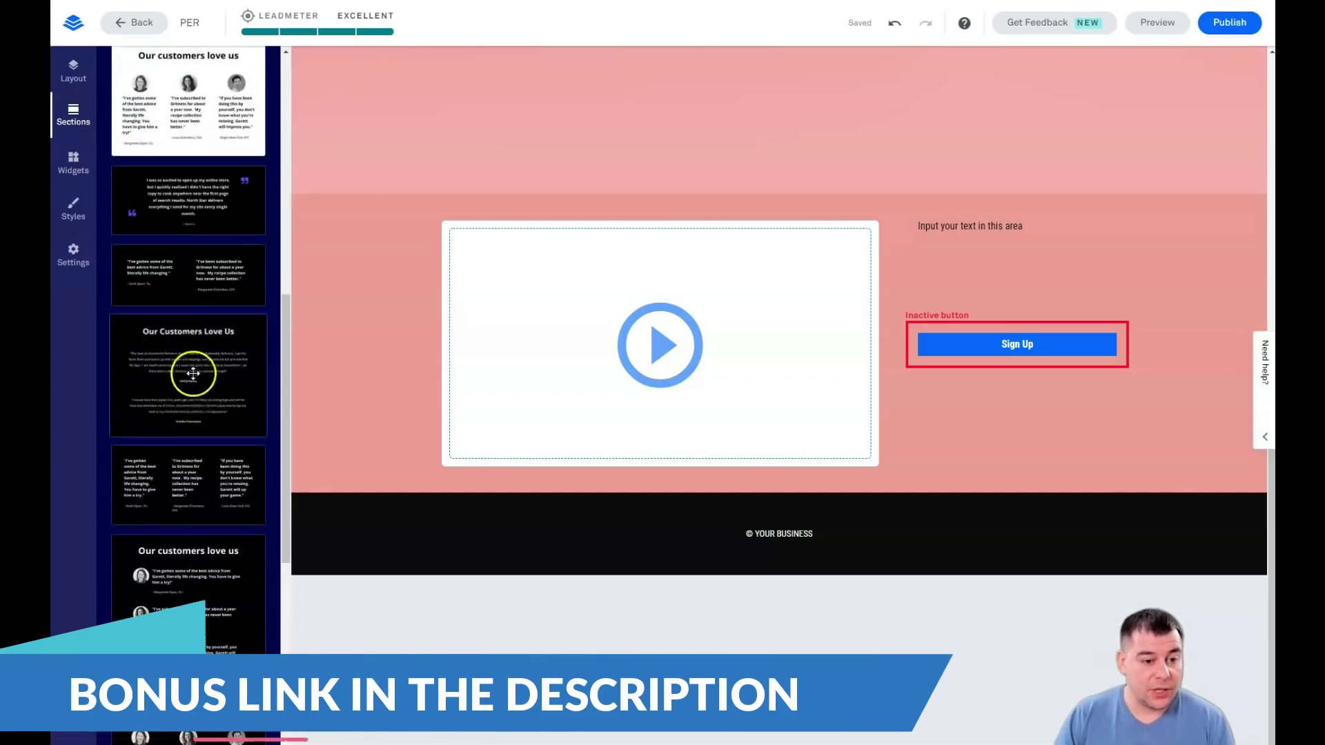
pyautogui.scroll(-3, 193, 363)
pyautogui.moveTo(168, 552); pyautogui.dragTo(762, 235)
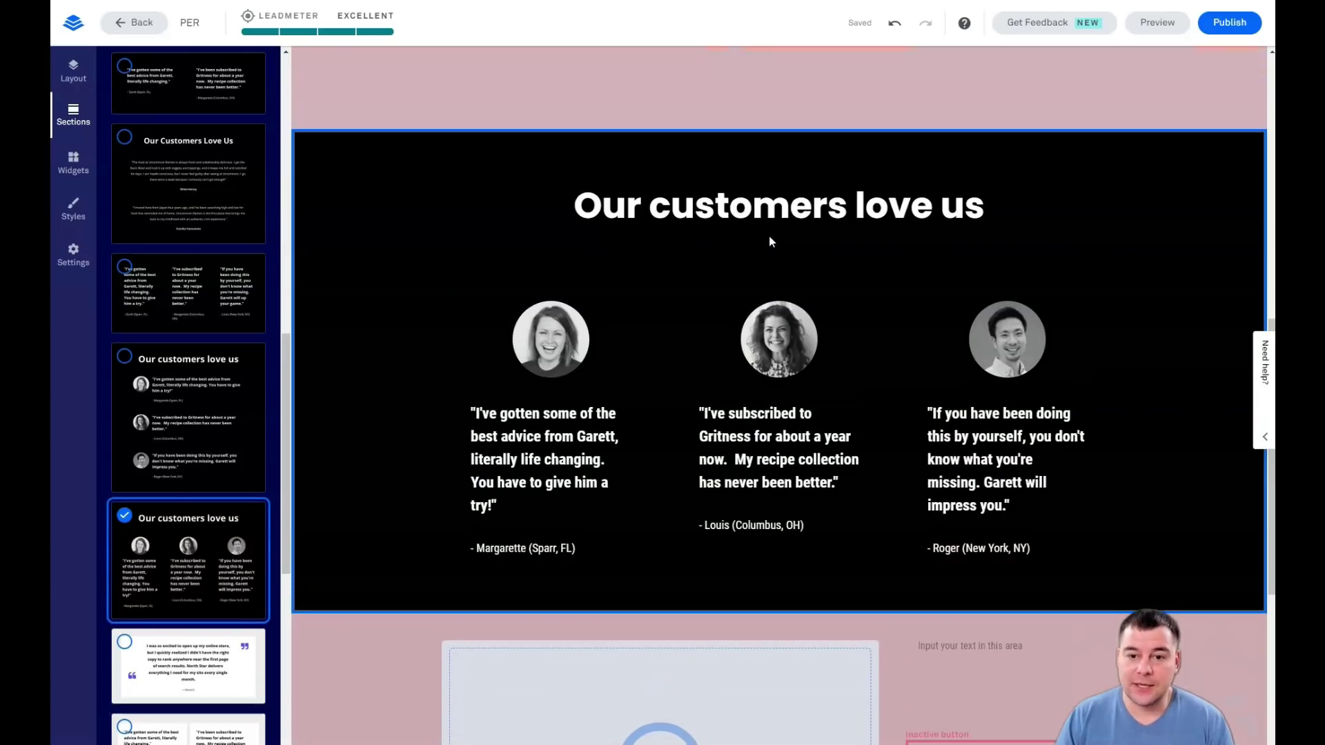
# Reorder the page sections so that Blank 1 comes directly after the Body and before Testimonials 1.
pyautogui.scroll(10, 768, 240)
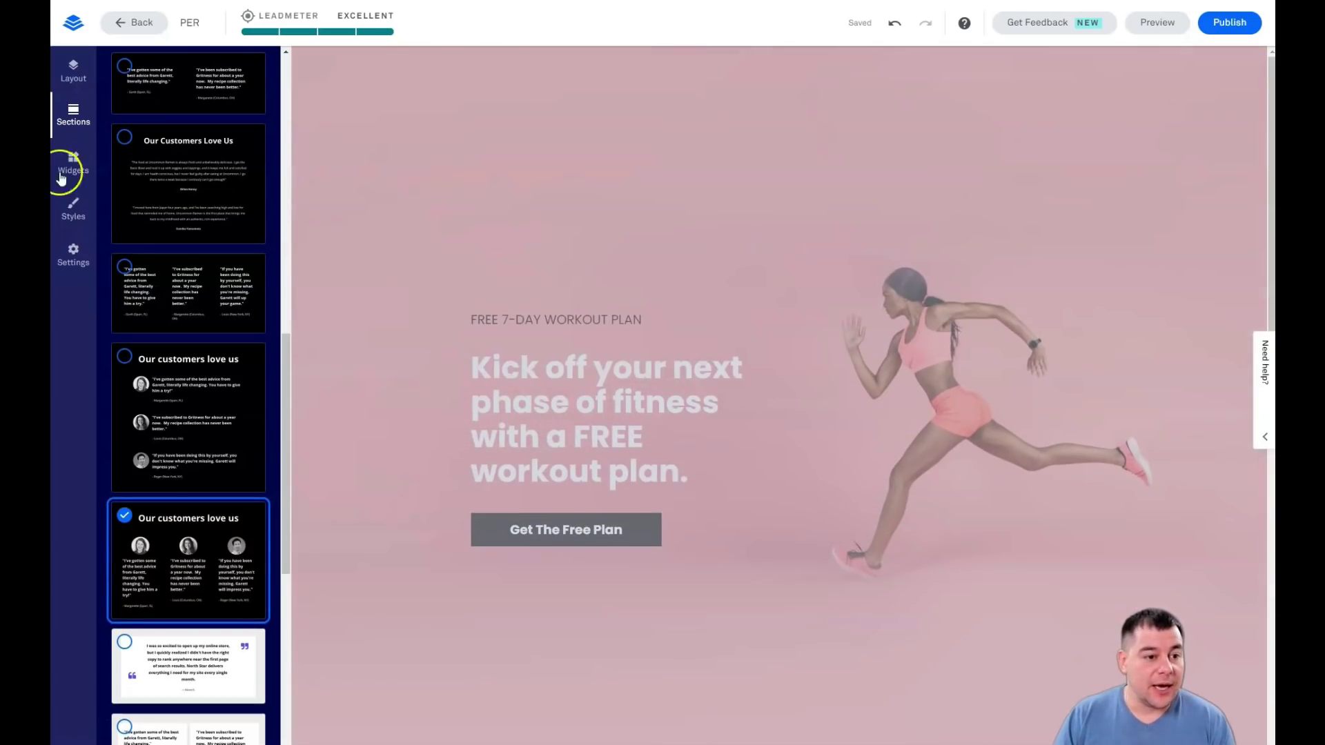
pyautogui.click(71, 67)
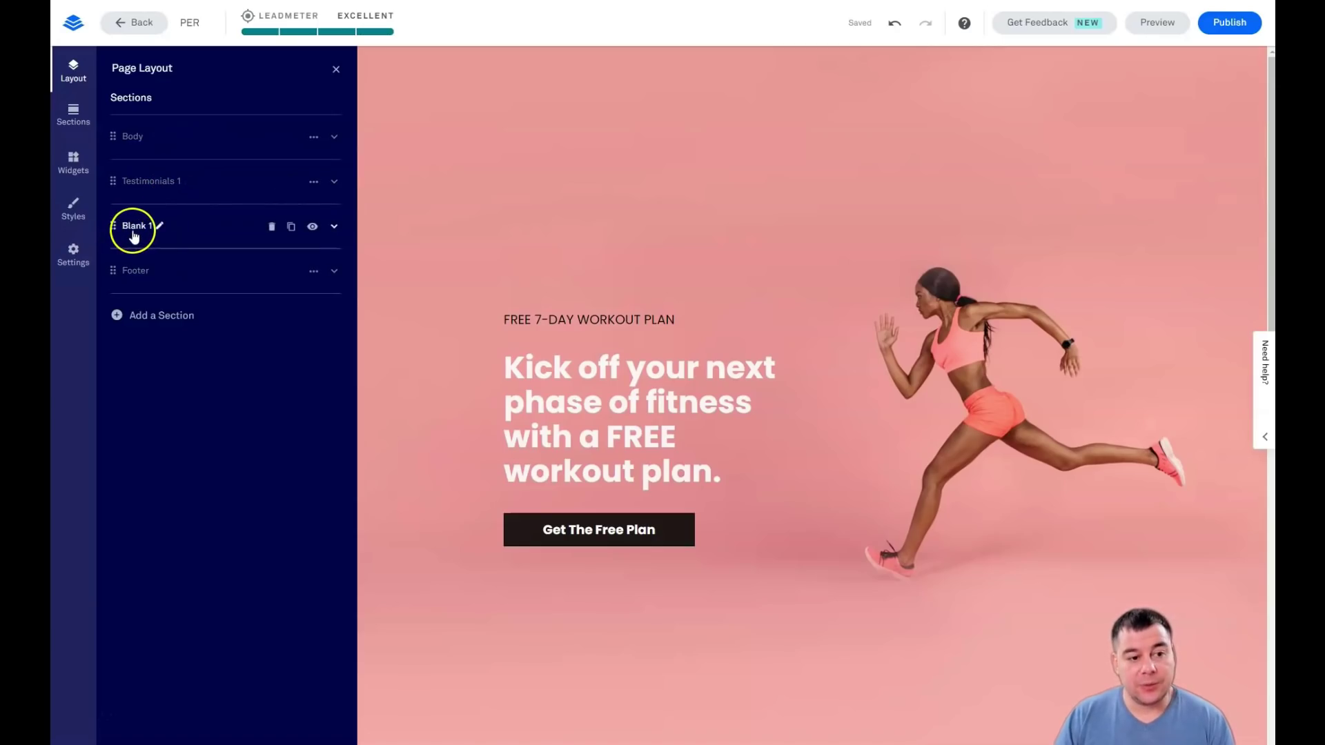
pyautogui.moveTo(113, 225); pyautogui.dragTo(115, 186)
pyautogui.click(115, 242)
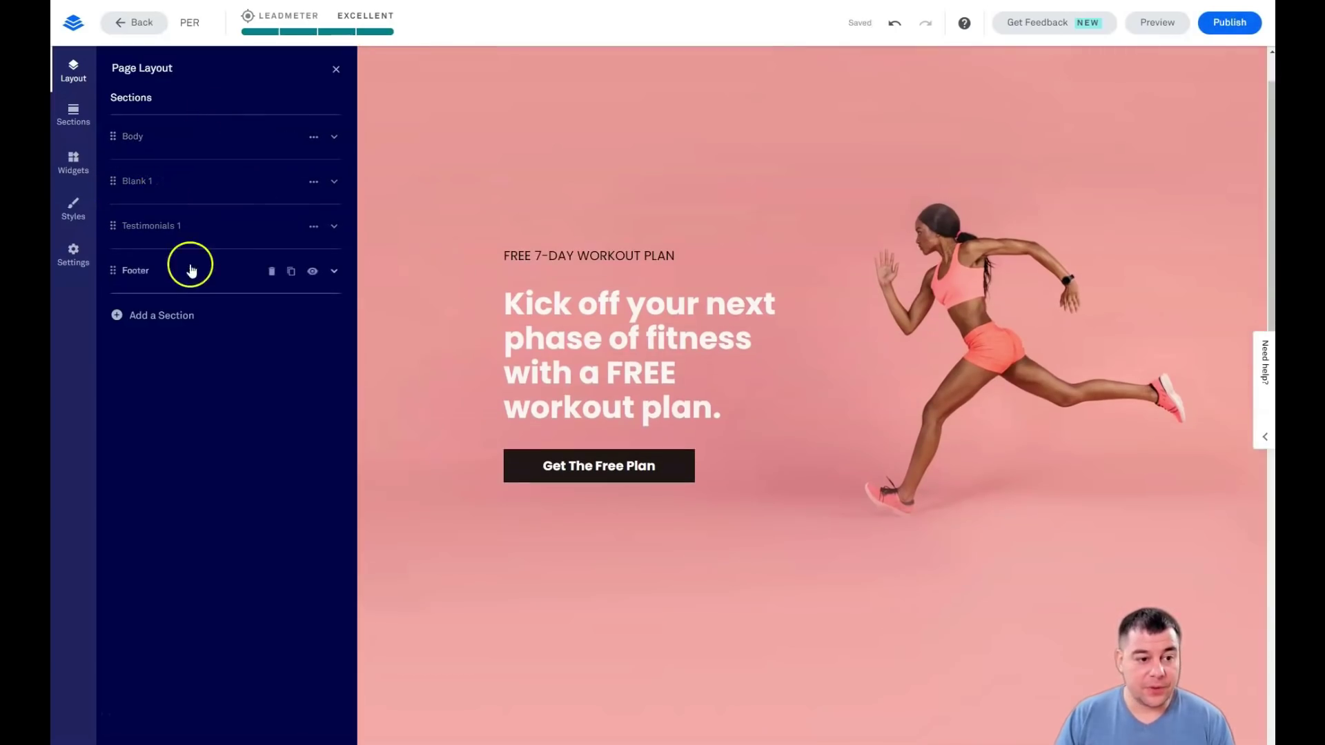
pyautogui.scroll(-8, 734, 360)
pyautogui.scroll(-8, 812, 402)
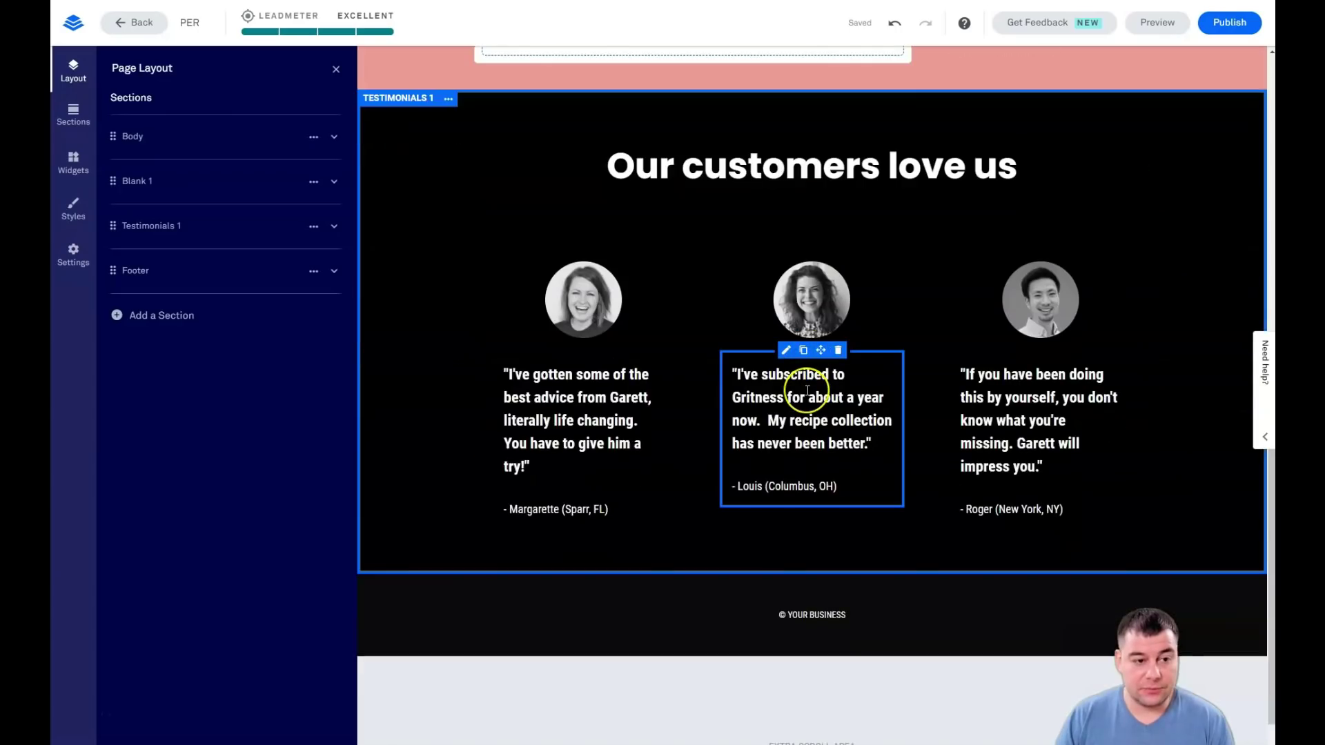
pyautogui.scroll(10, 805, 390)
pyautogui.scroll(-4, 759, 420)
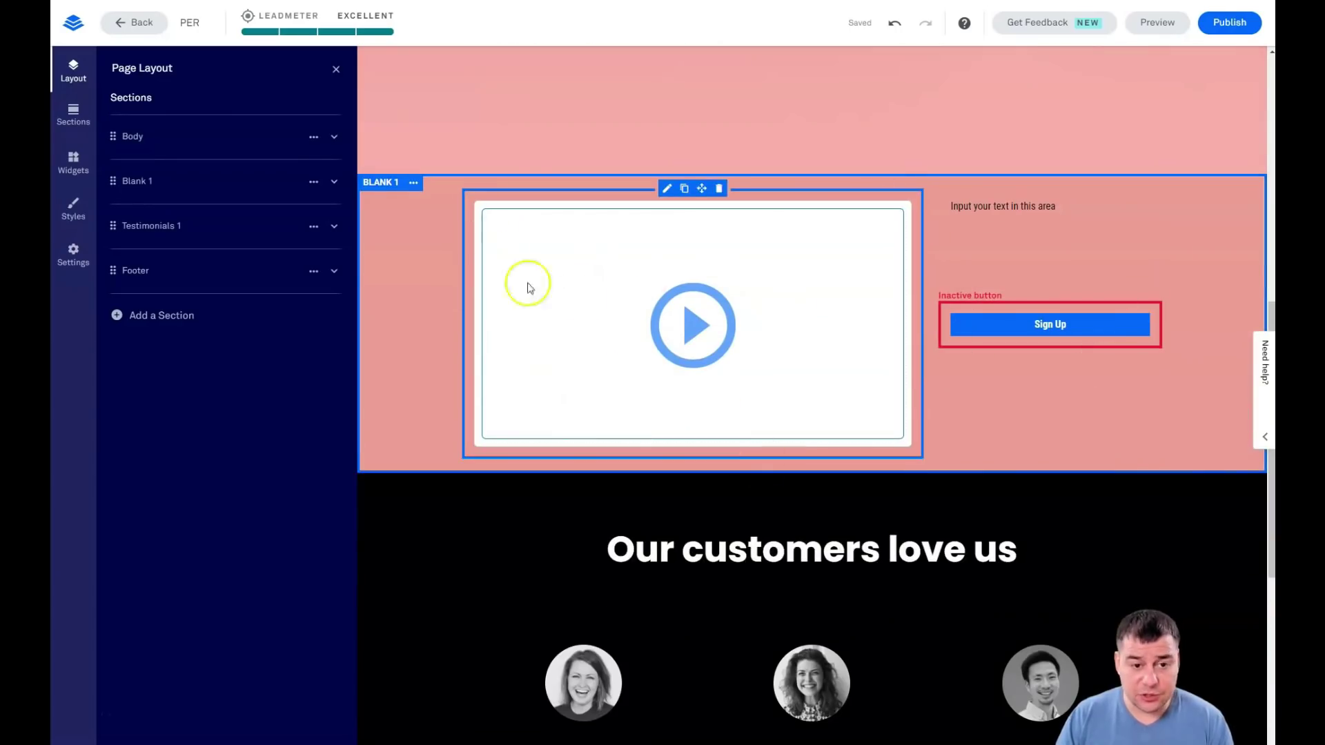
pyautogui.scroll(6, 538, 196)
pyautogui.scroll(4, 578, 173)
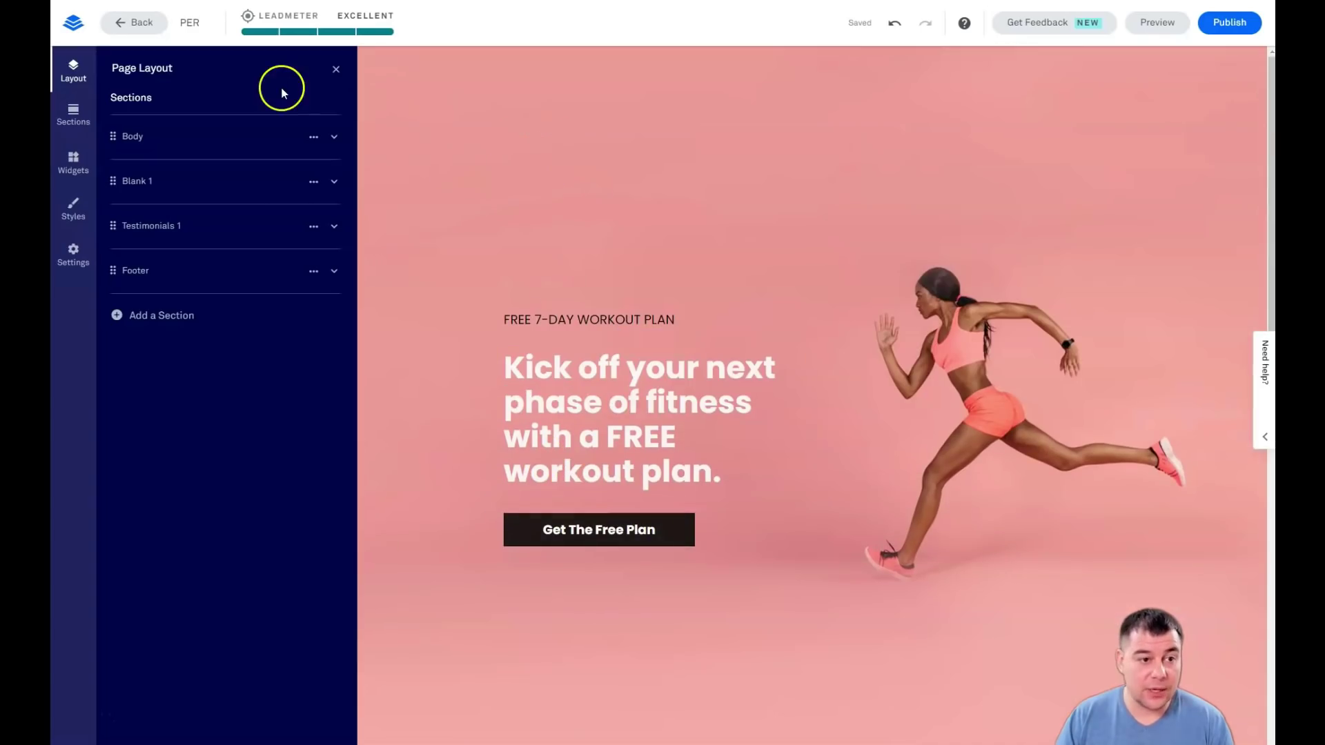
# Replace the Body section's background image with an uploaded photo of a woman lifting dumbbells in a gym.
pyautogui.click(132, 138)
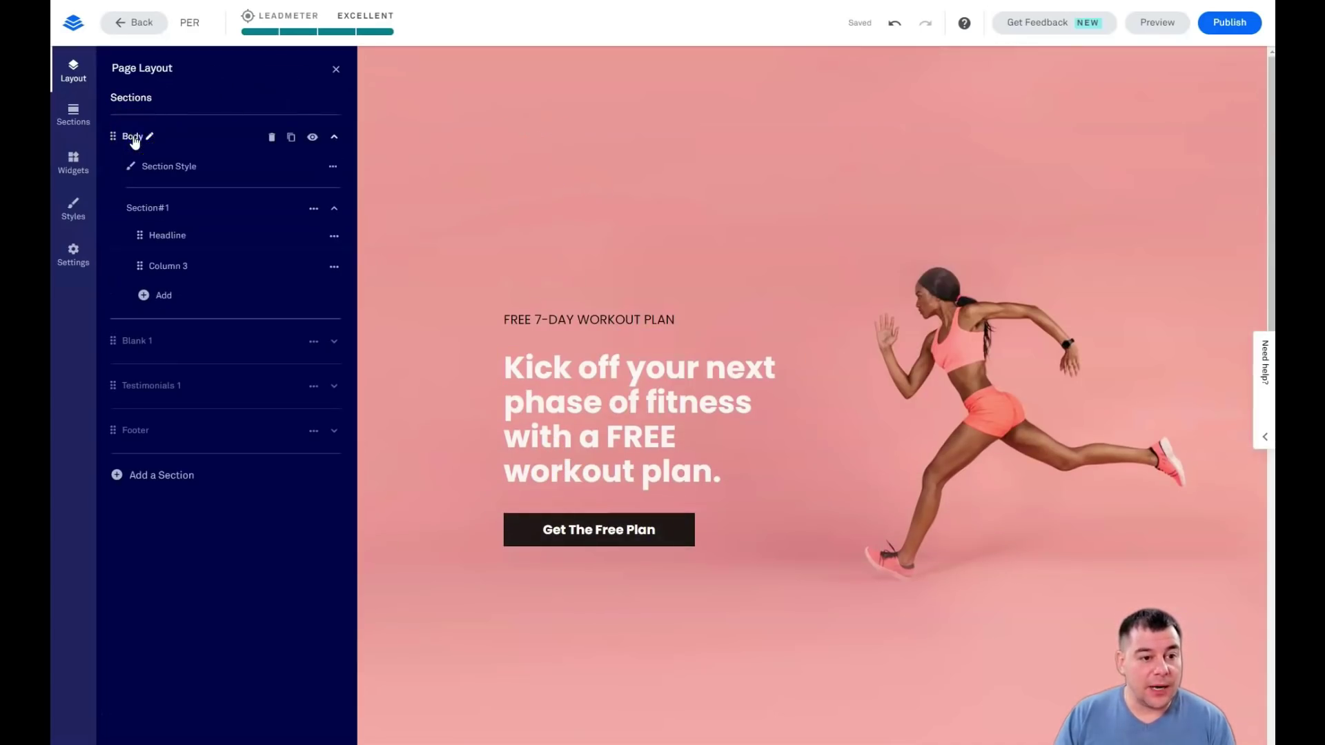
pyautogui.click(163, 169)
pyautogui.click(224, 205)
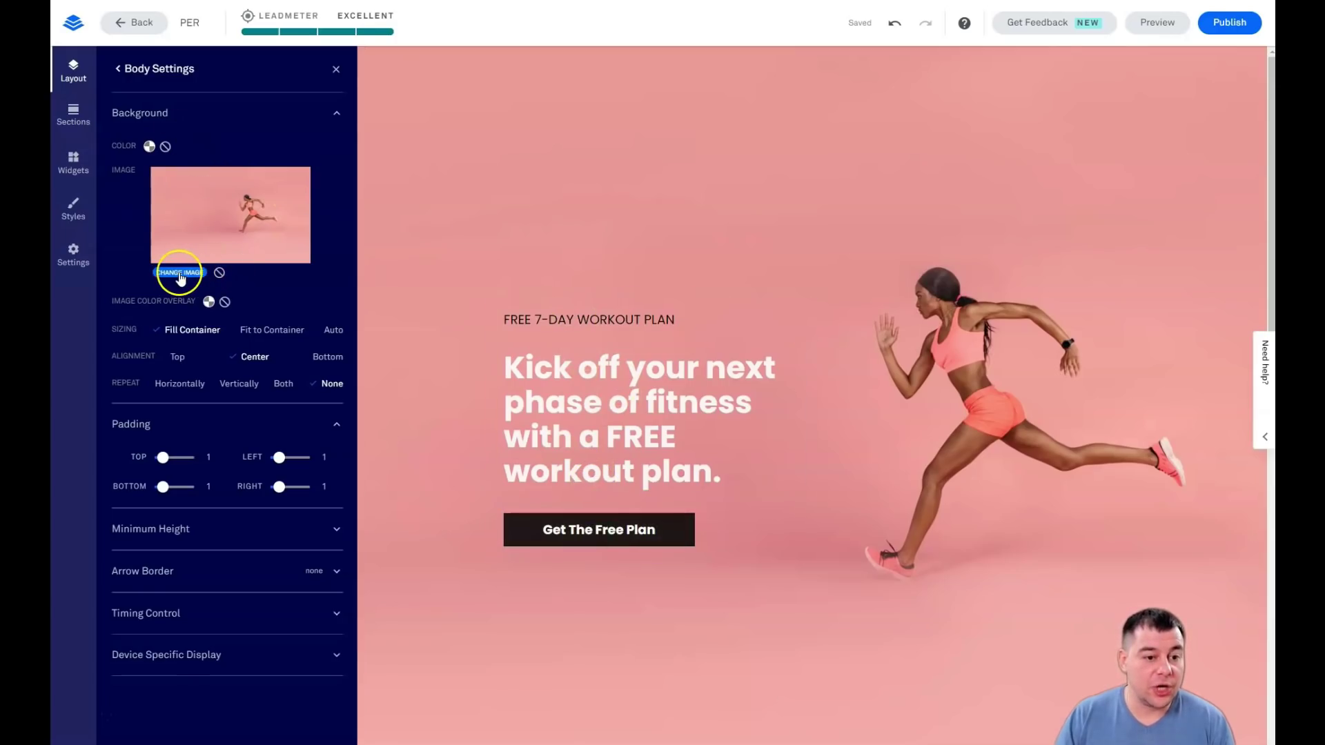
pyautogui.click(219, 274)
pyautogui.click(232, 226)
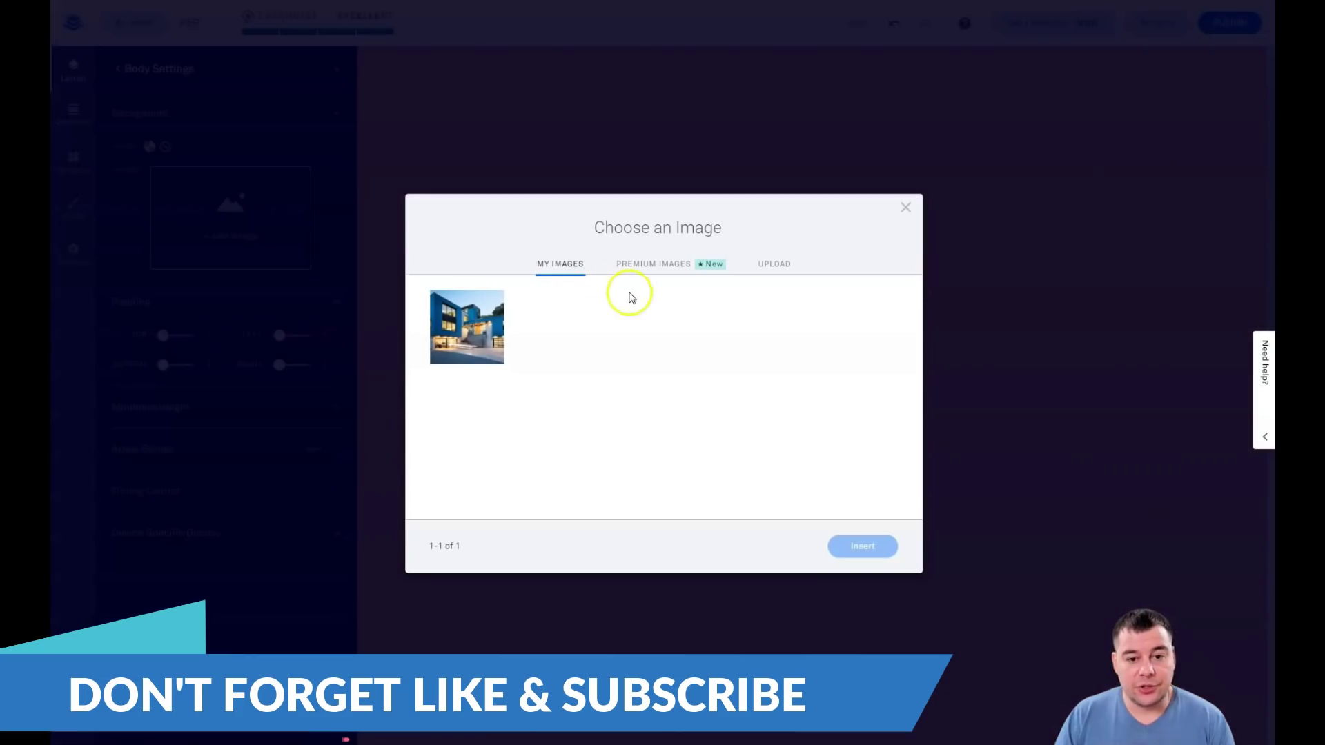
pyautogui.click(774, 264)
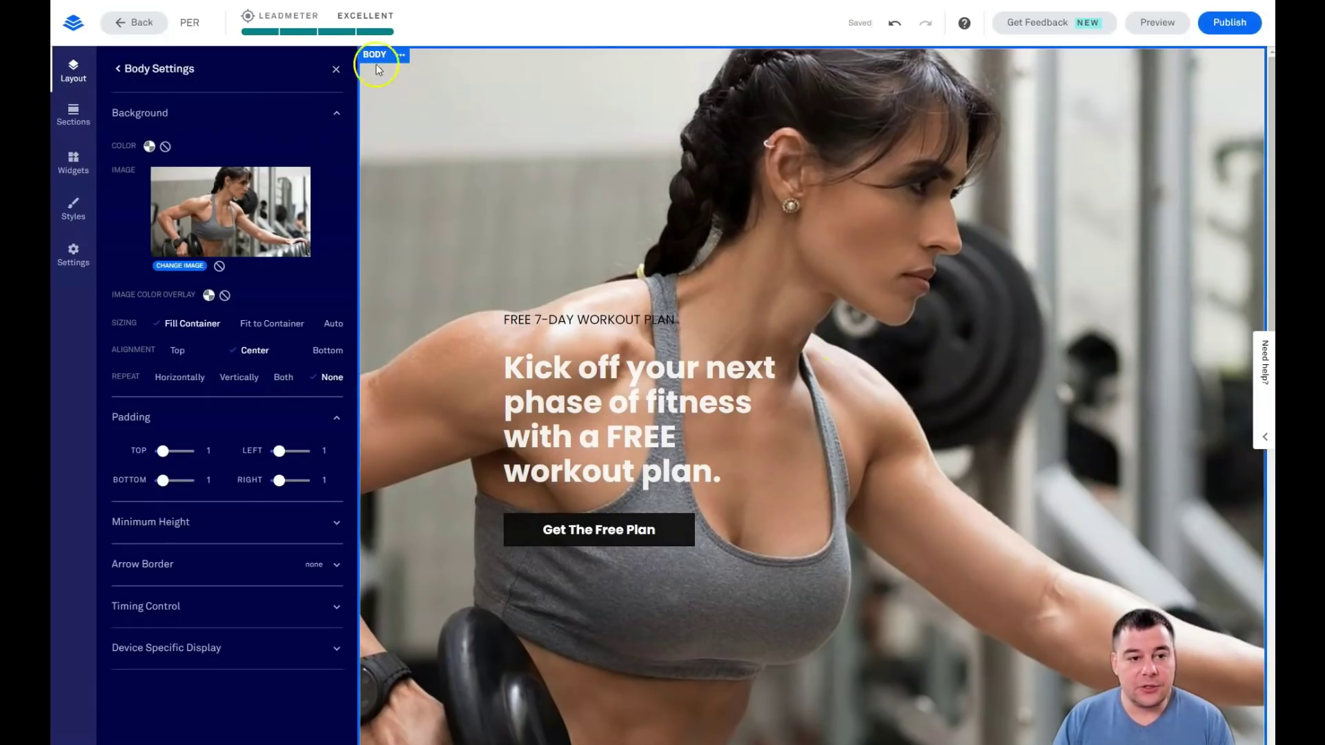
pyautogui.click(336, 69)
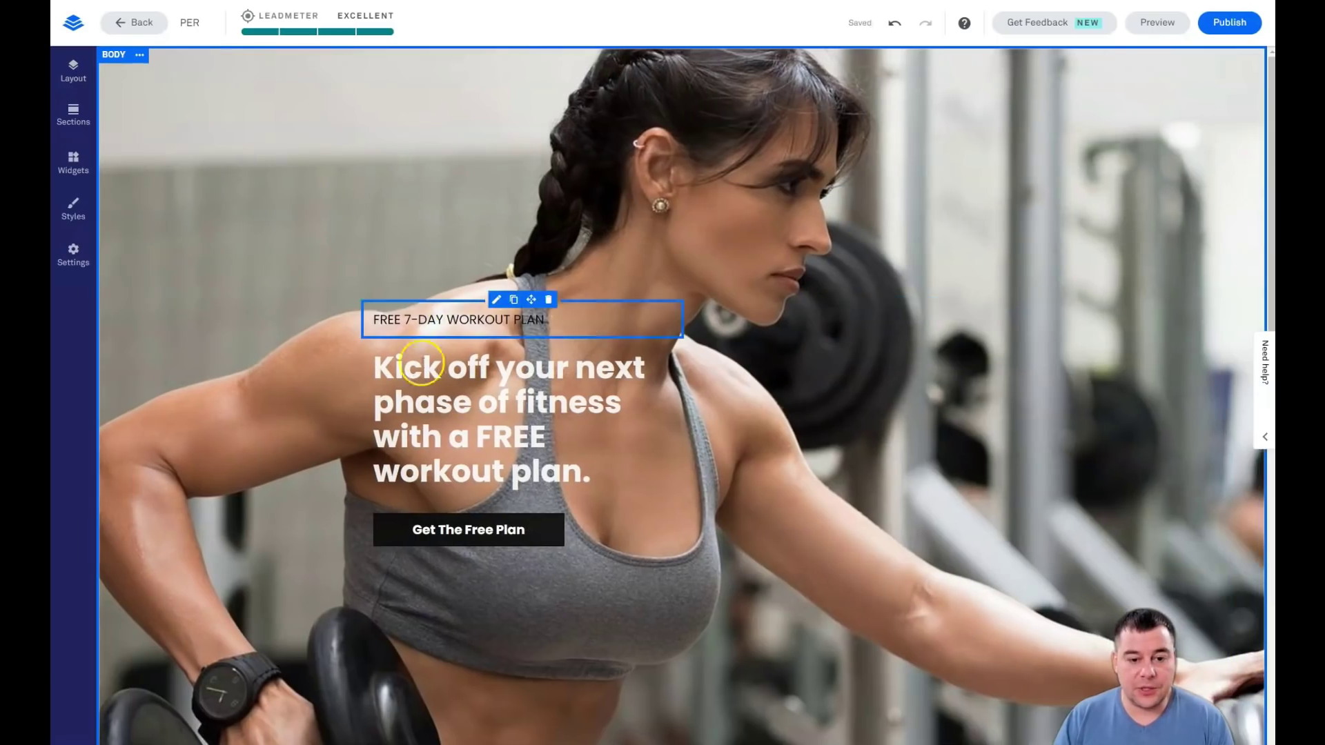
pyautogui.scroll(-5, 881, 240)
pyautogui.scroll(5, 878, 239)
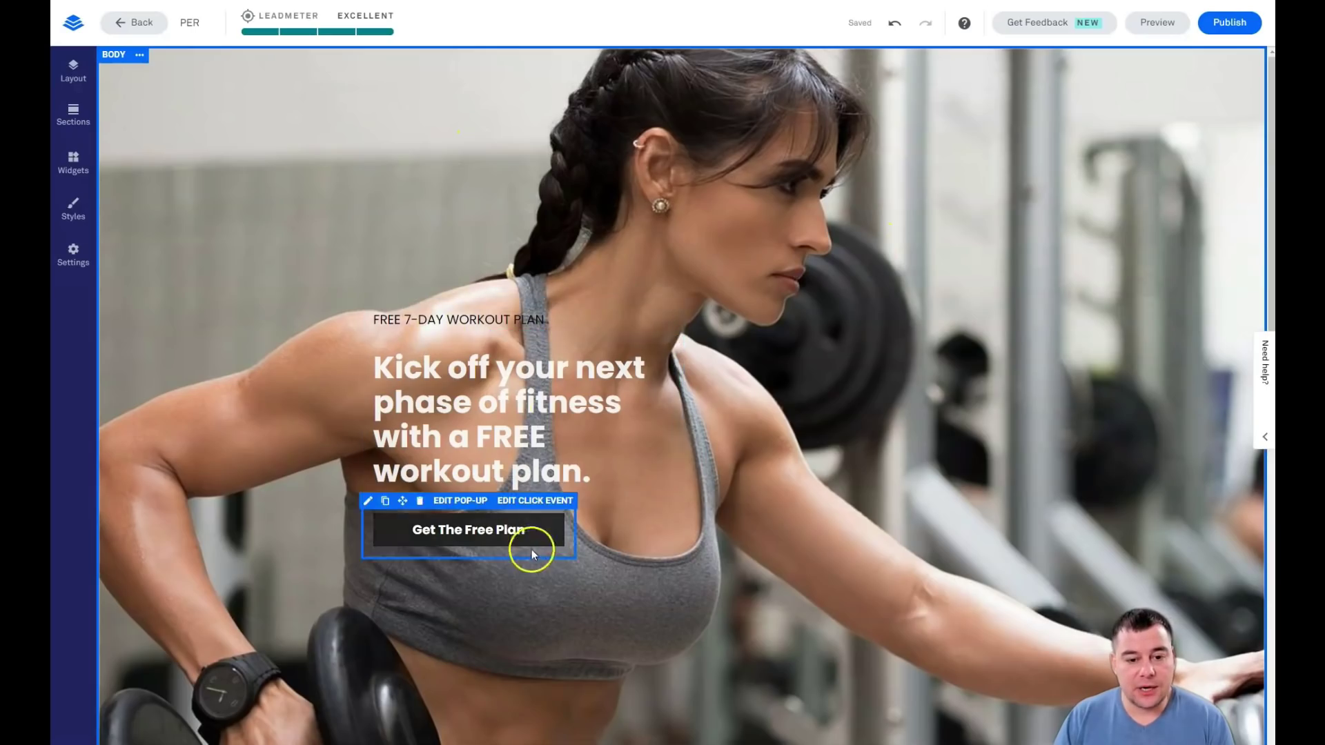
# Add a dark color overlay with code 1F1E1E to the Body background image and lower its opacity to about 61.
pyautogui.click(71, 72)
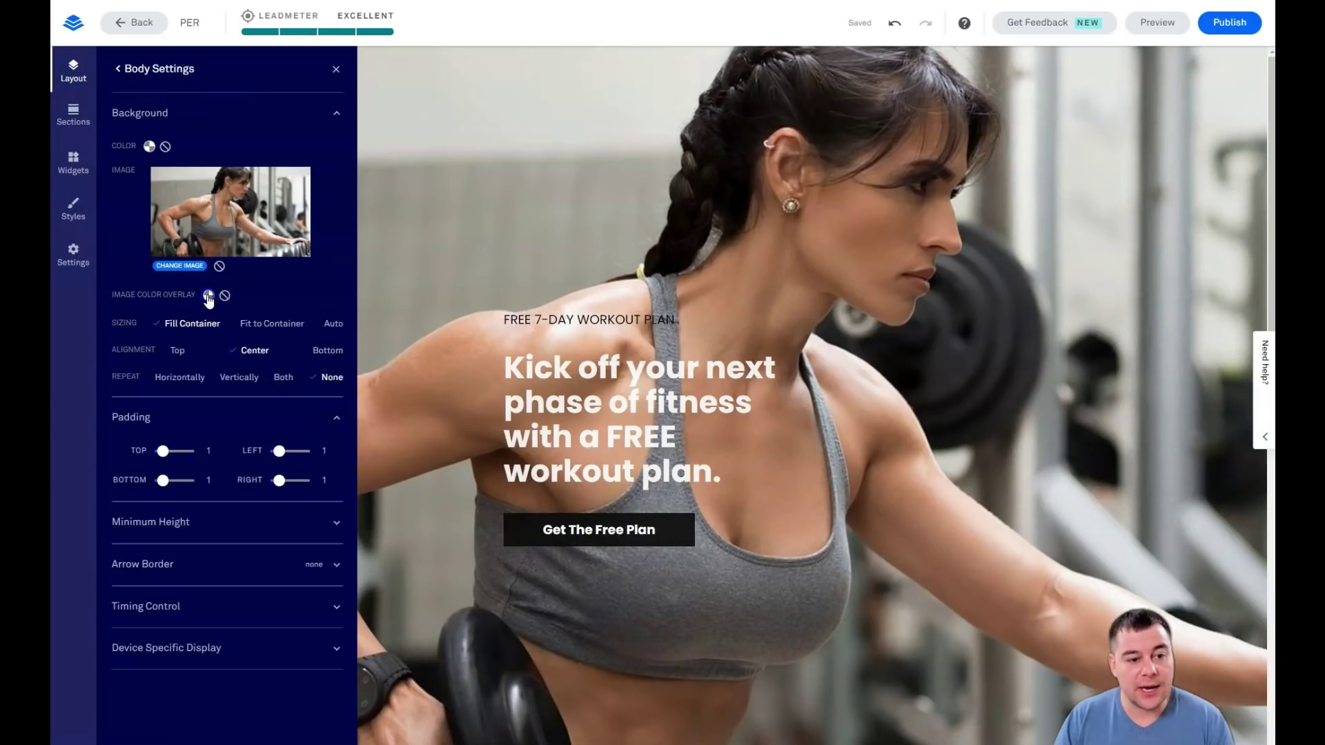
pyautogui.click(208, 297)
pyautogui.click(250, 369)
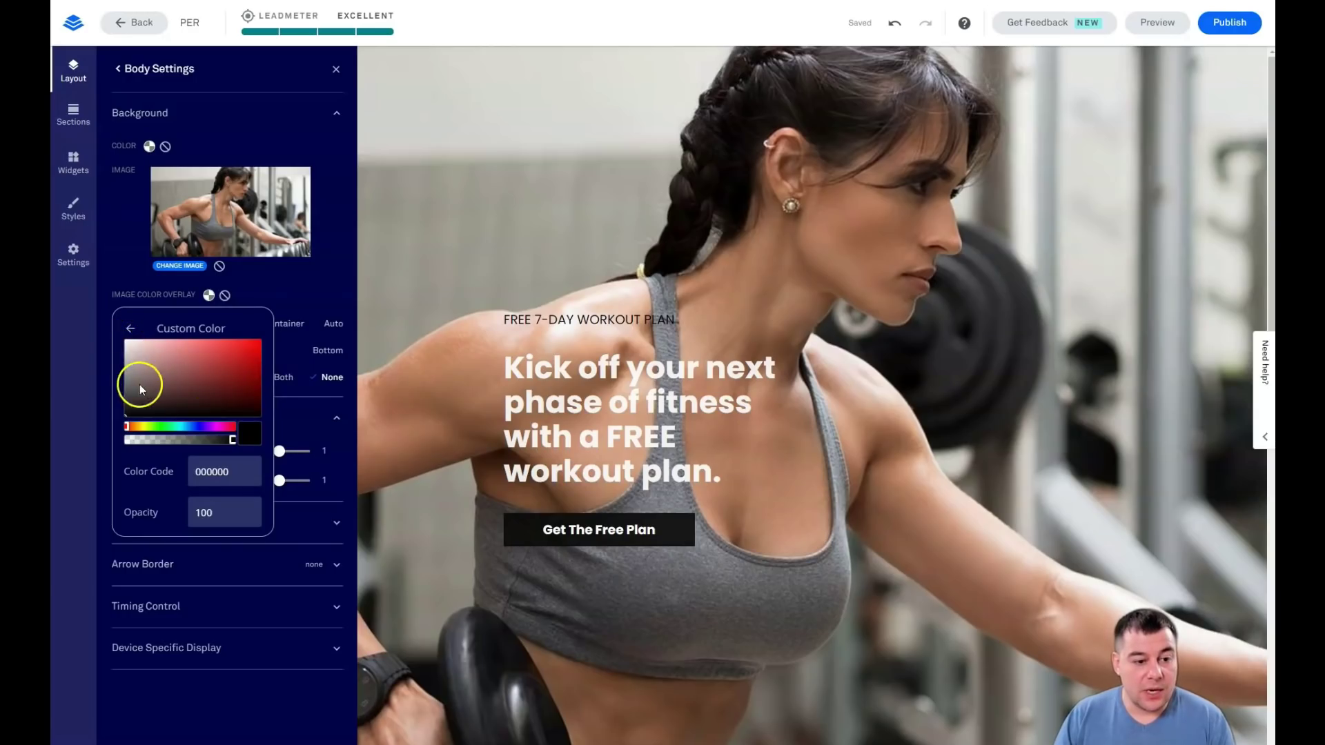
pyautogui.click(128, 404)
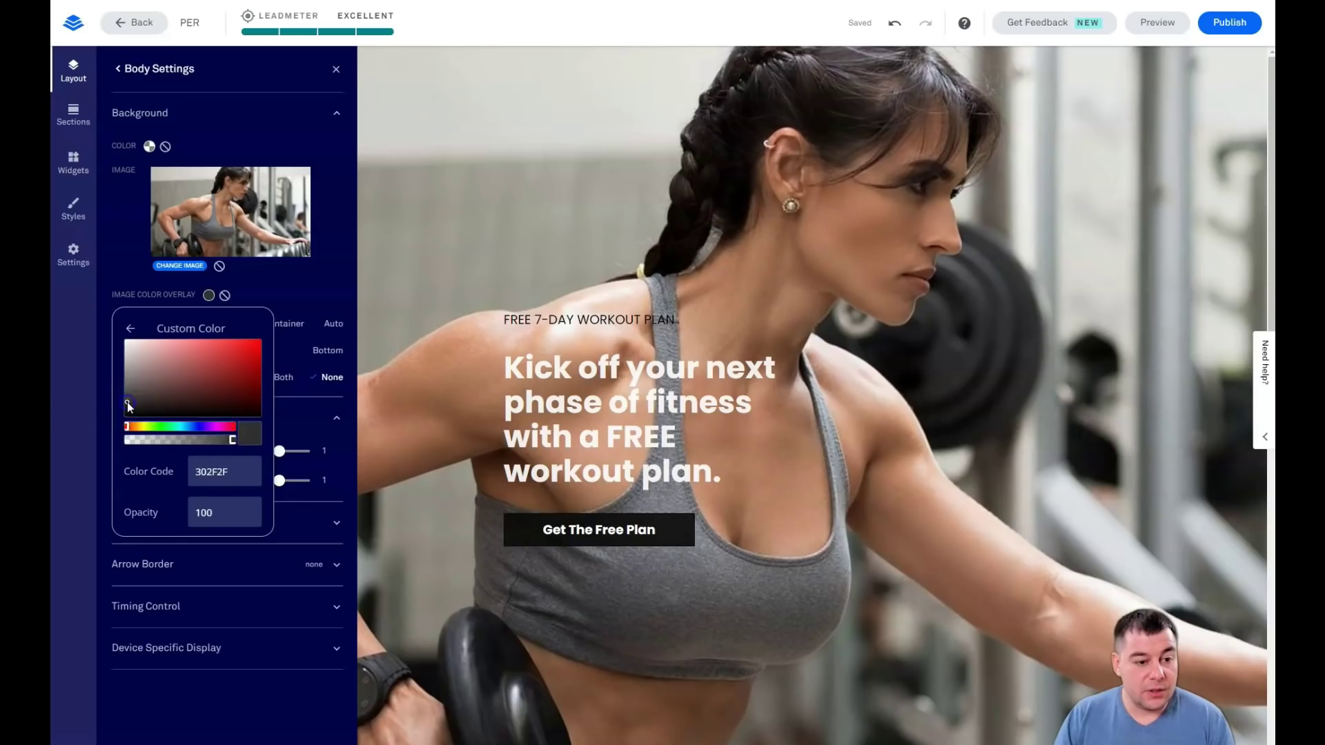
pyautogui.click(126, 407)
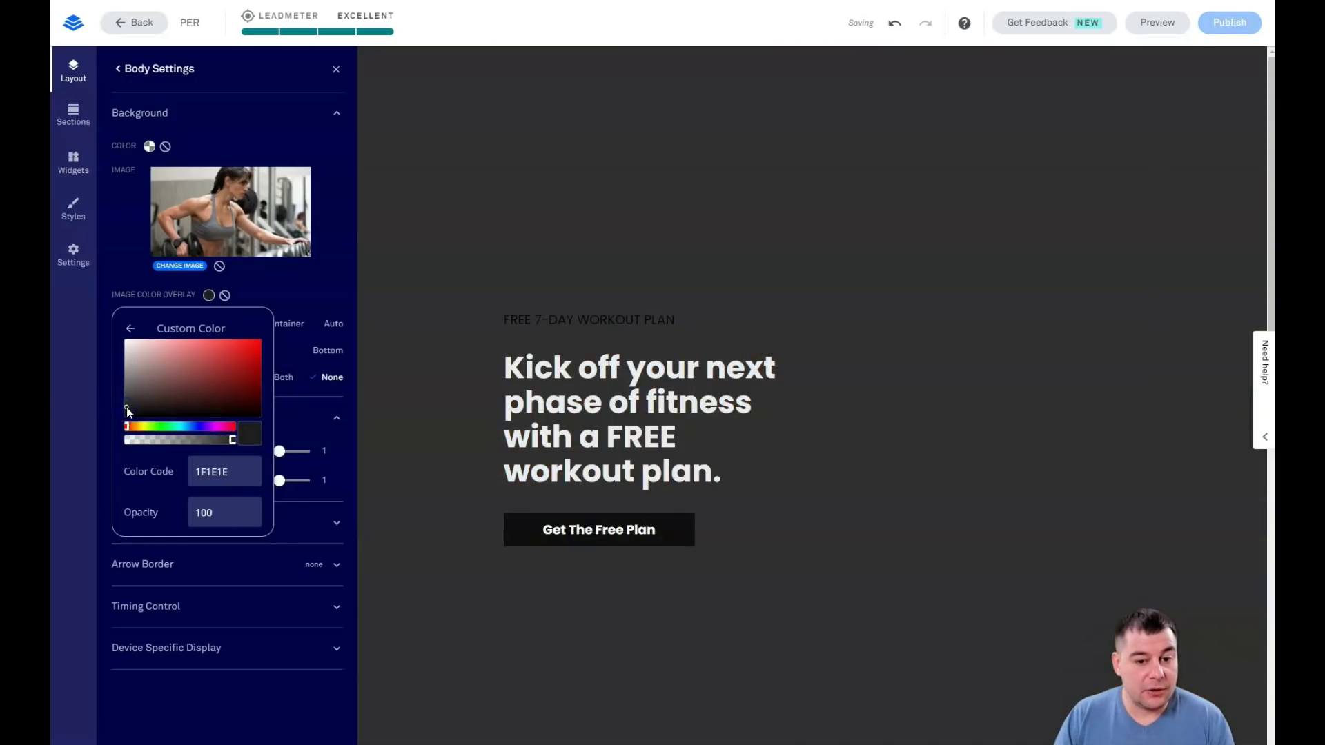
pyautogui.click(232, 440)
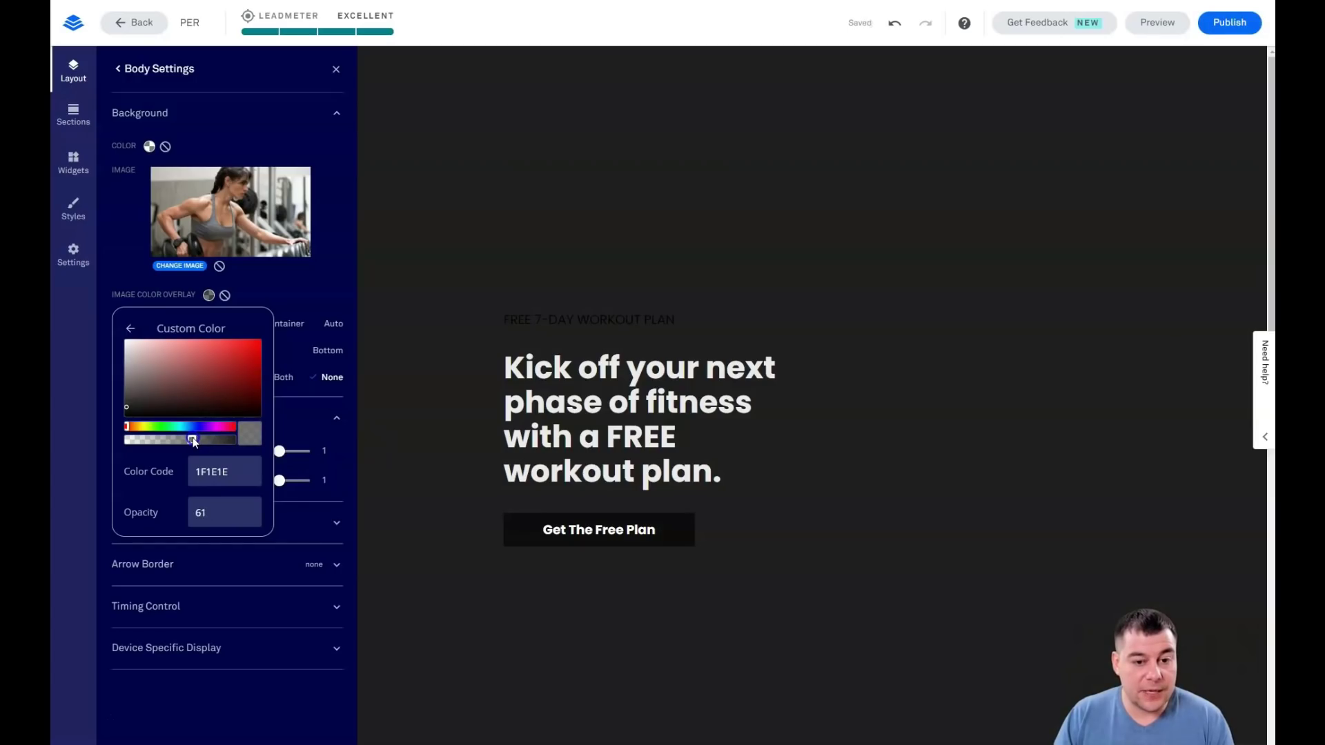
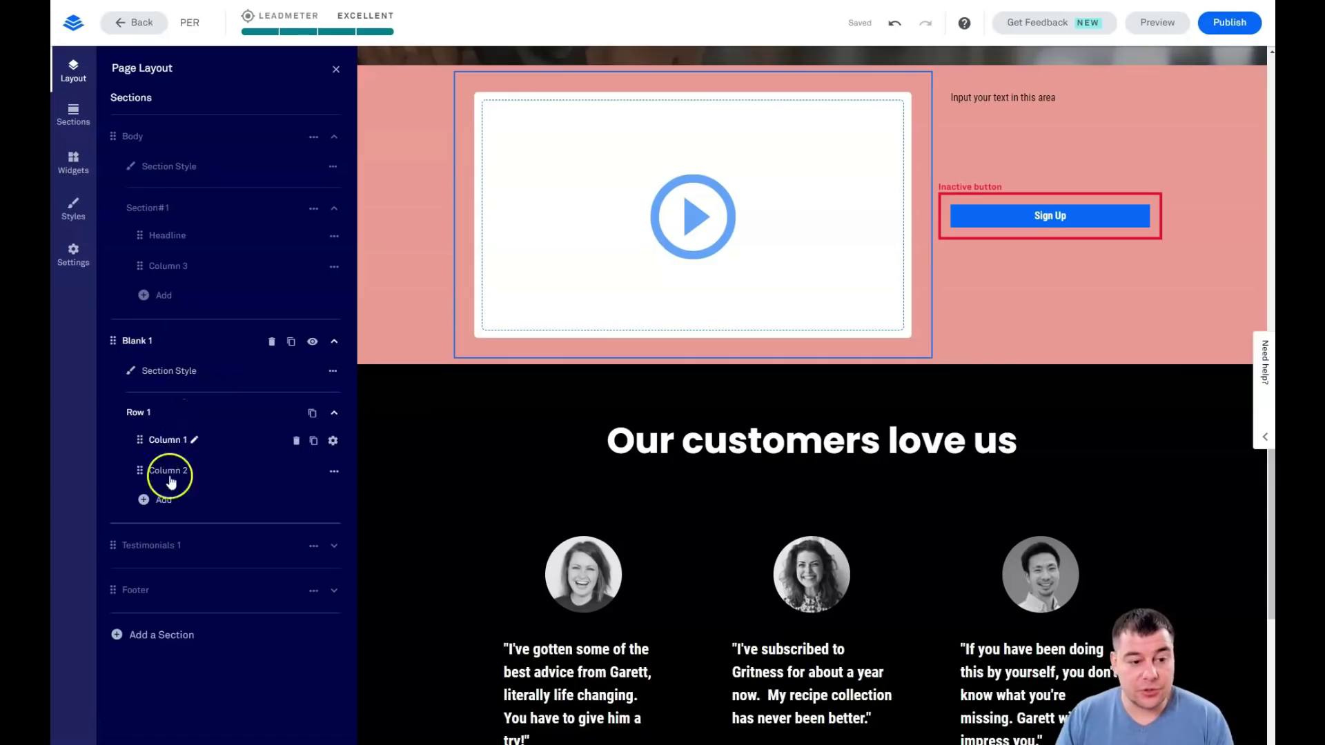
pyautogui.click(144, 501)
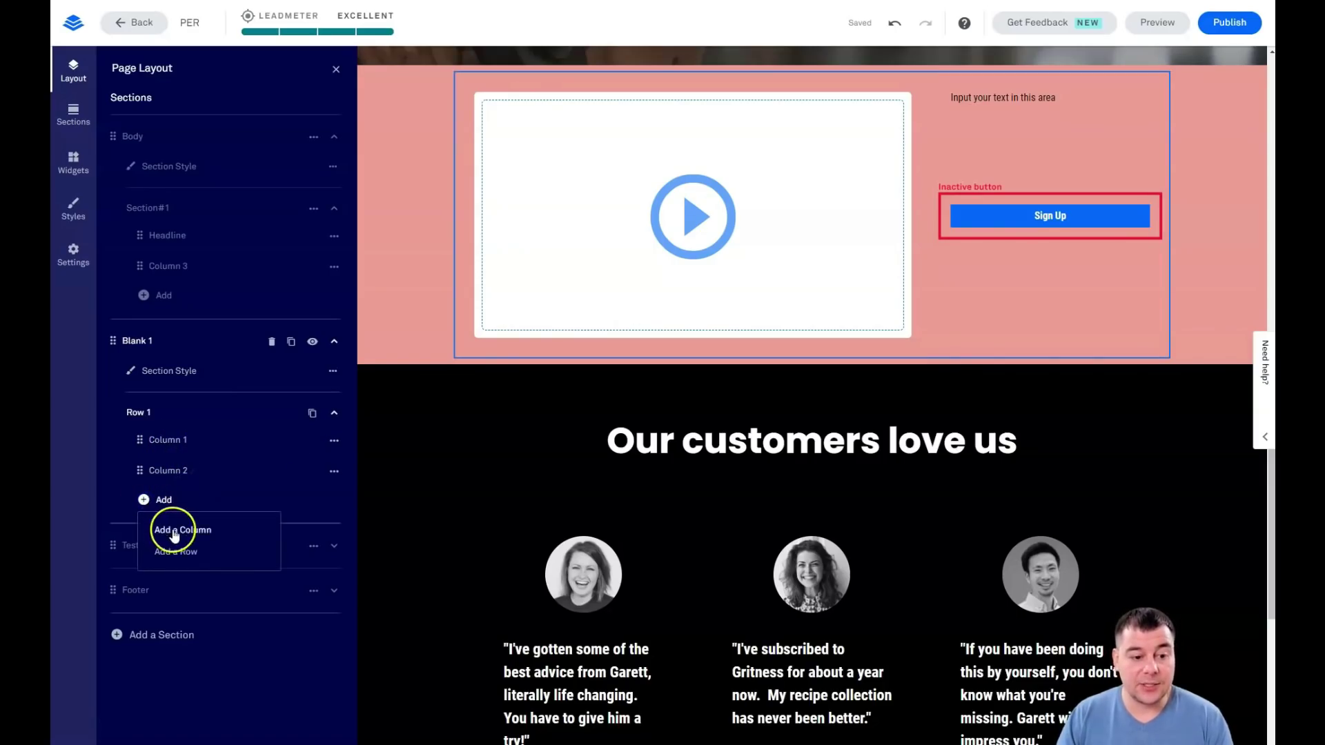
pyautogui.click(205, 497)
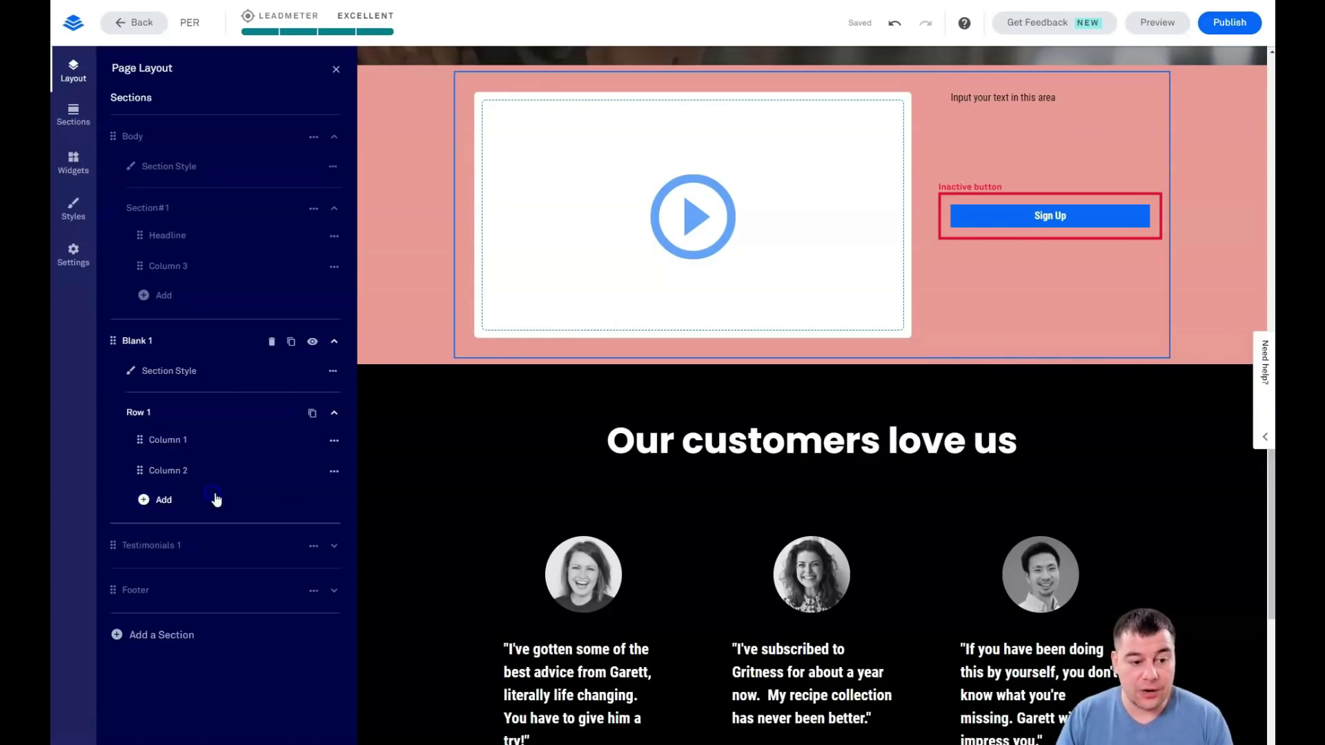
pyautogui.click(222, 472)
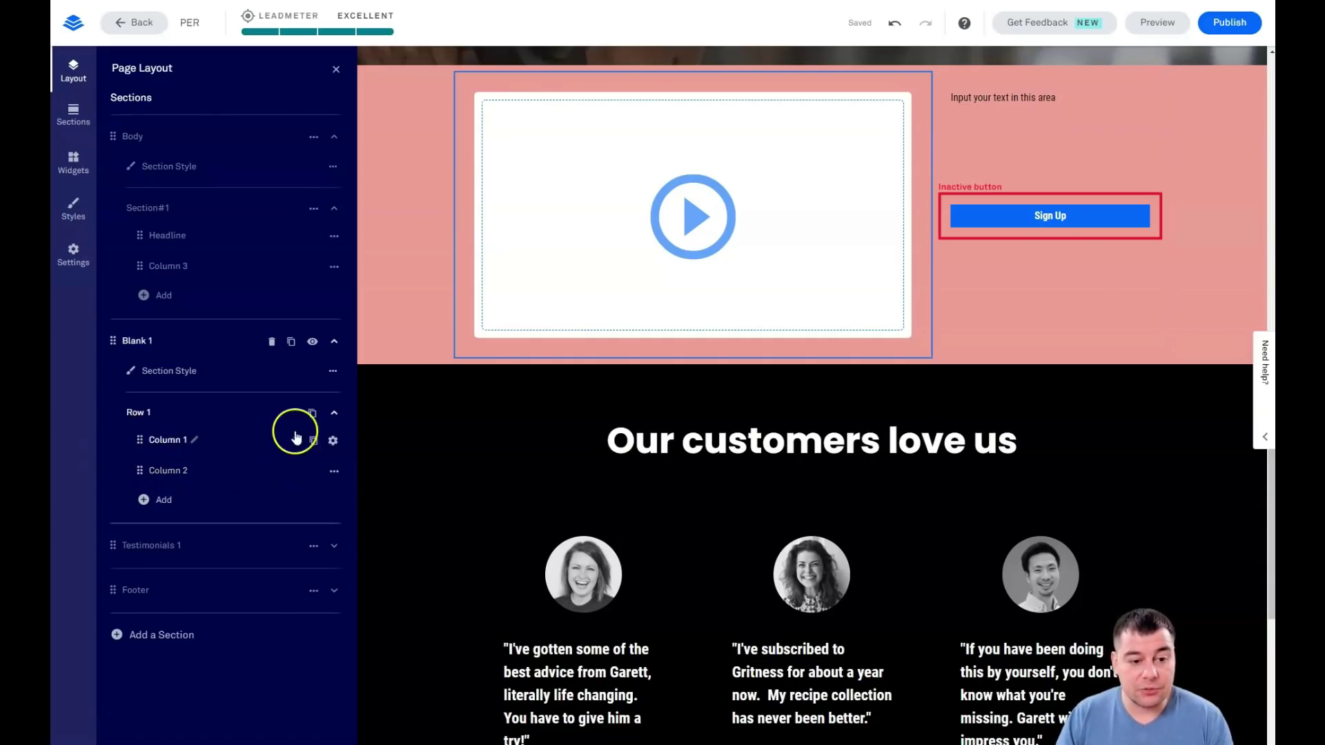
# Delete the video column, Column 1, from Row 1 of the Blank 1 section and review the page.
pyautogui.click(295, 440)
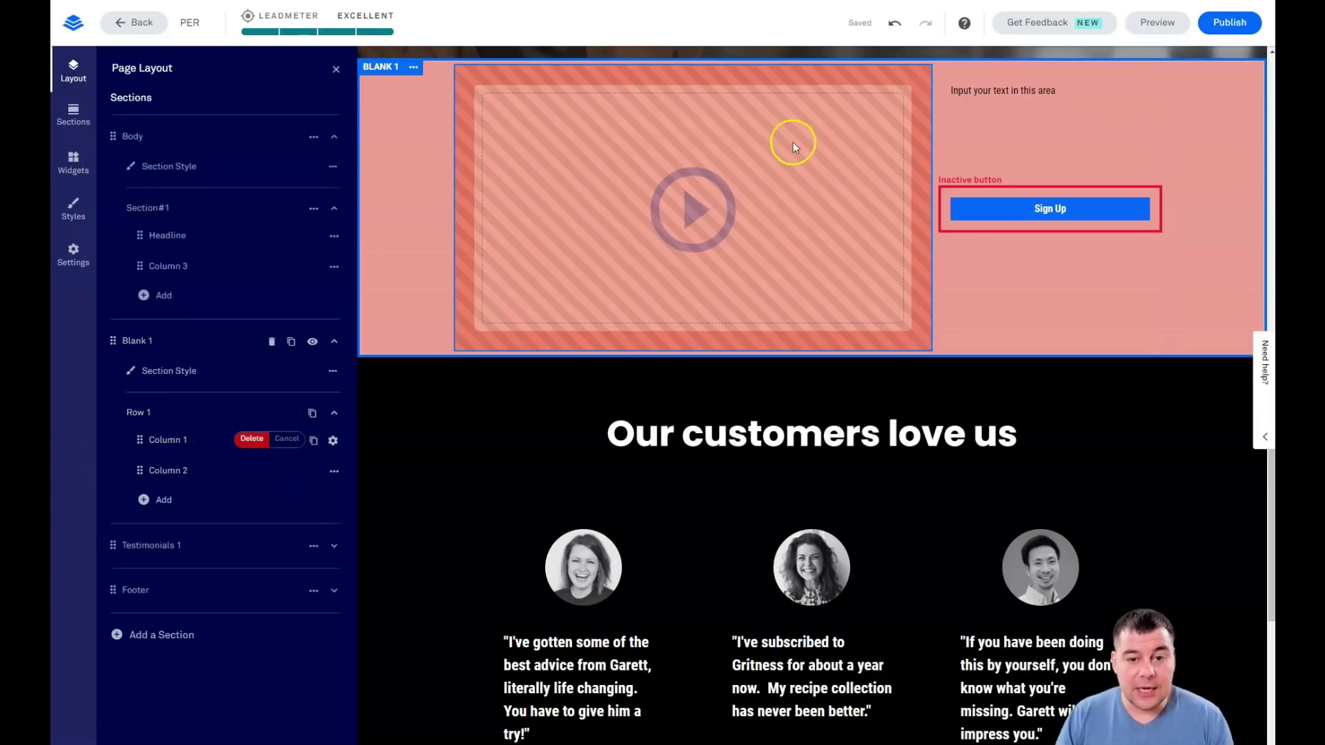
pyautogui.click(252, 440)
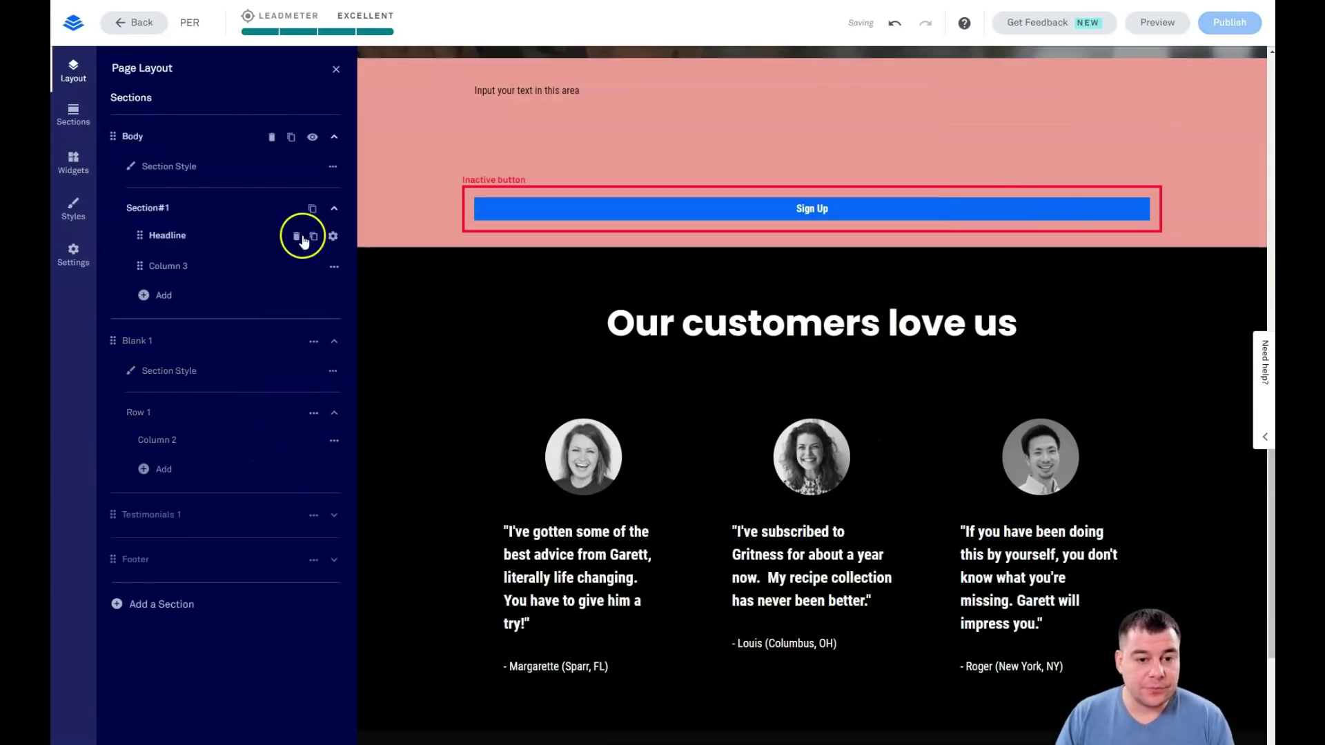
pyautogui.click(336, 69)
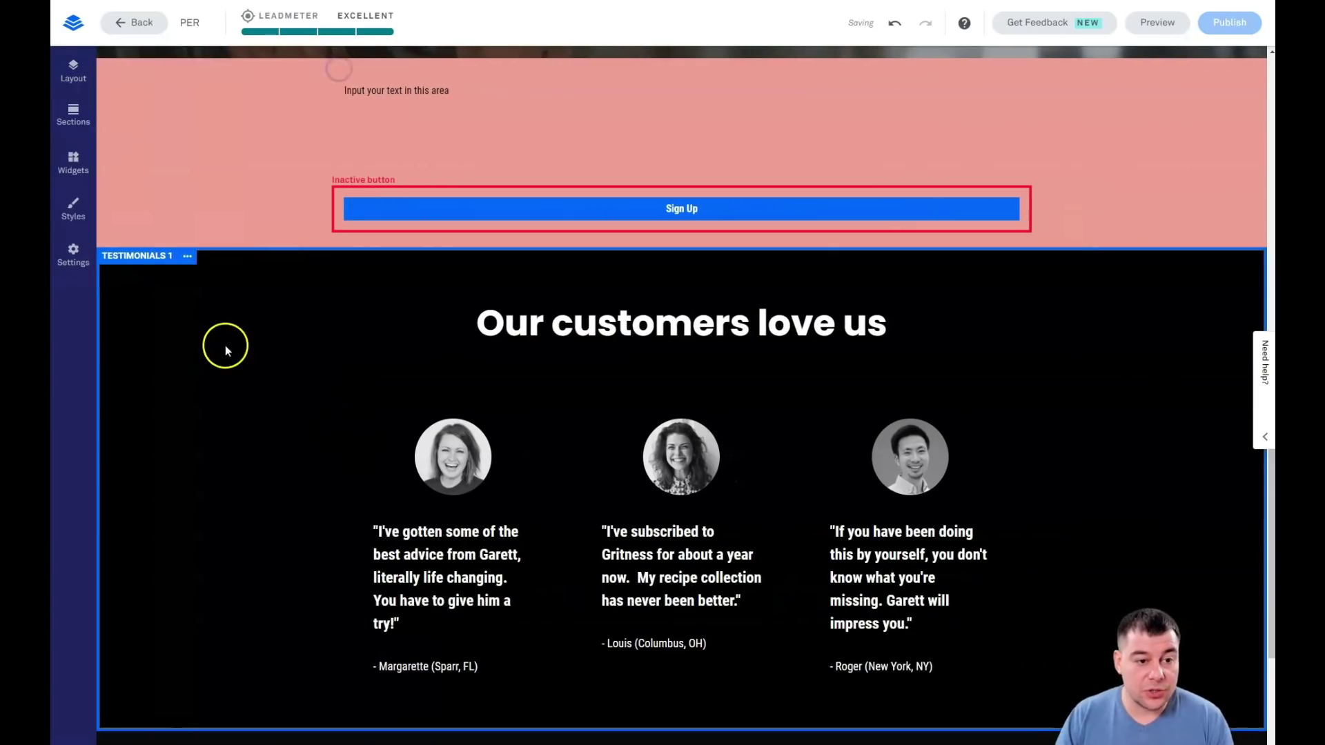
pyautogui.scroll(-3, 387, 428)
pyautogui.scroll(5, 432, 407)
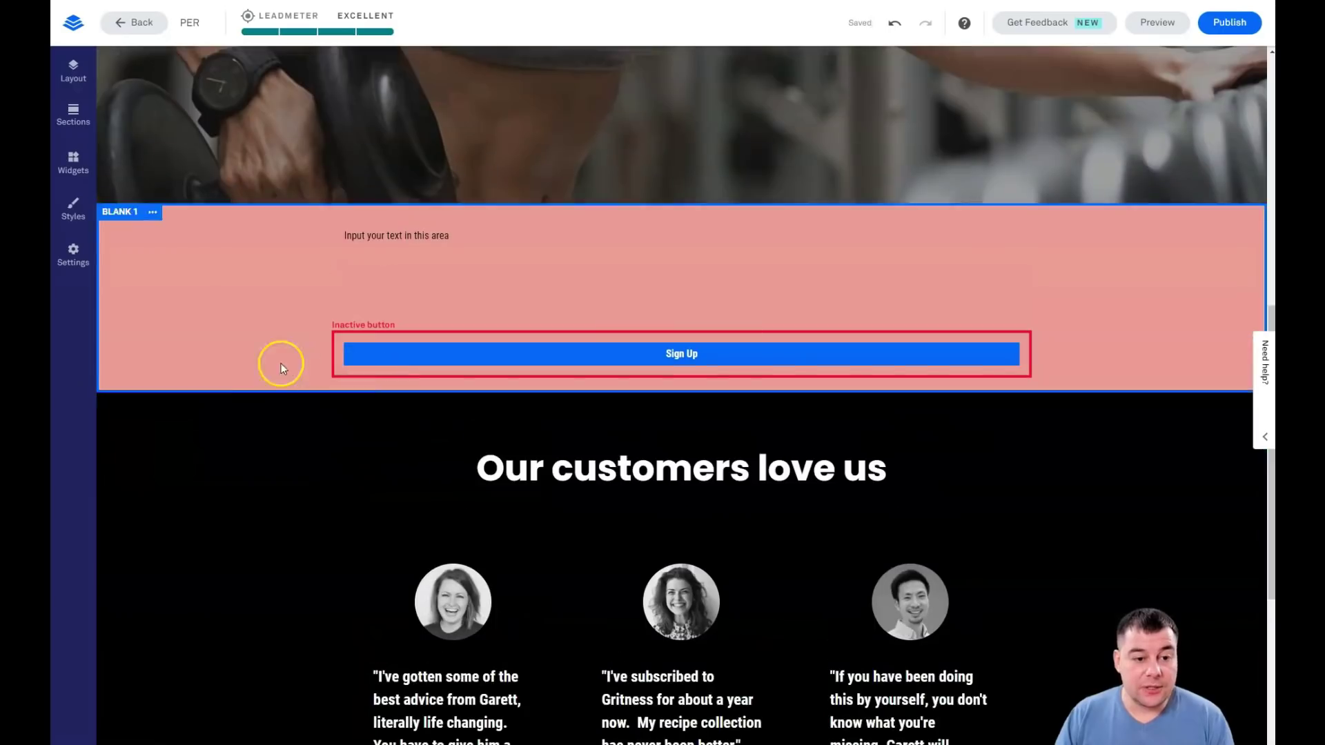
pyautogui.scroll(-3, 189, 509)
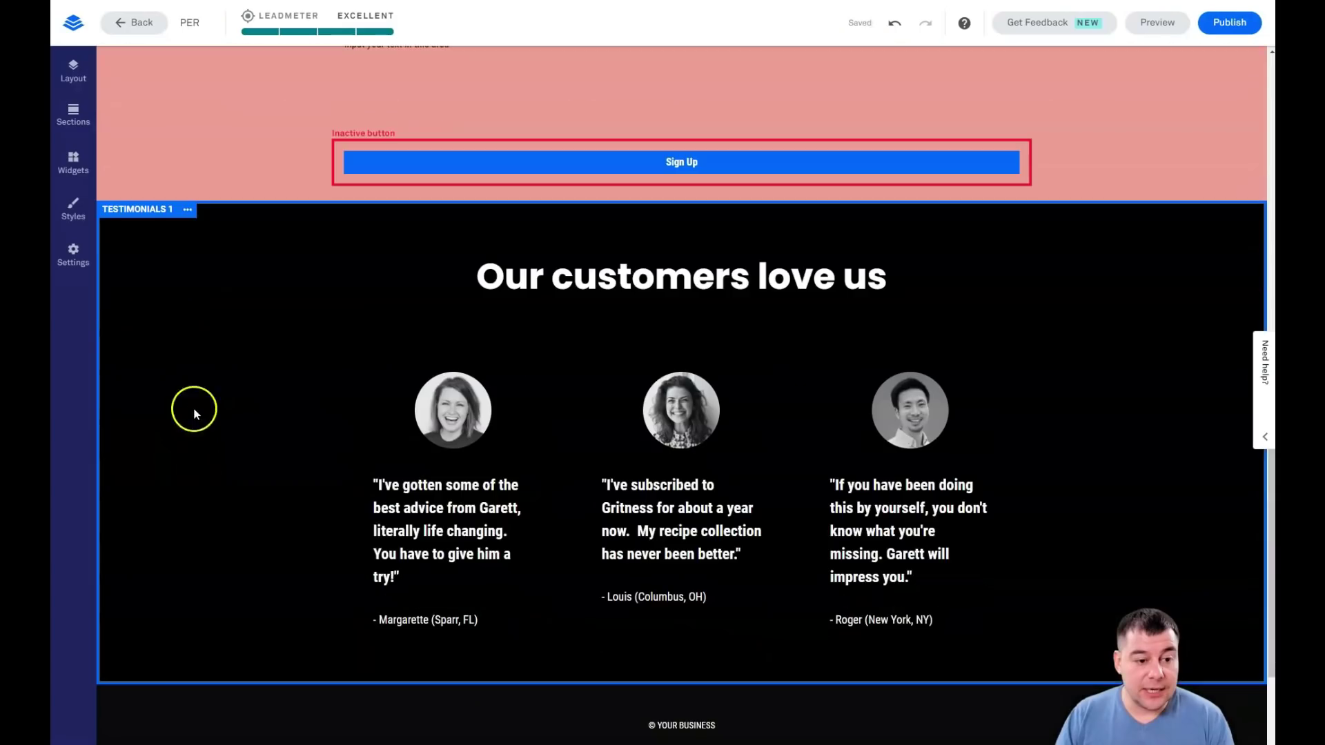
# Try gray and pink recent colors for the Testimonials 1 section's background, and settle on the dark charcoal one.
pyautogui.click(189, 211)
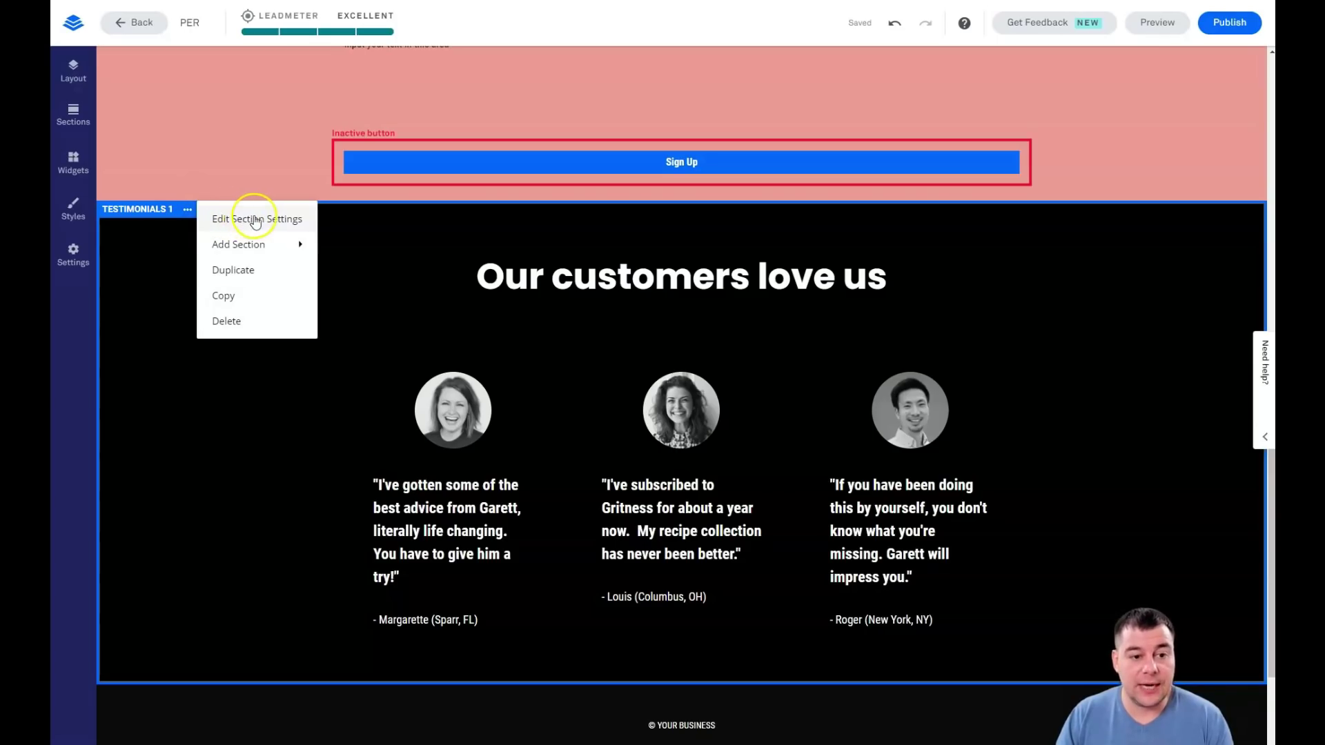
pyautogui.moveTo(257, 247)
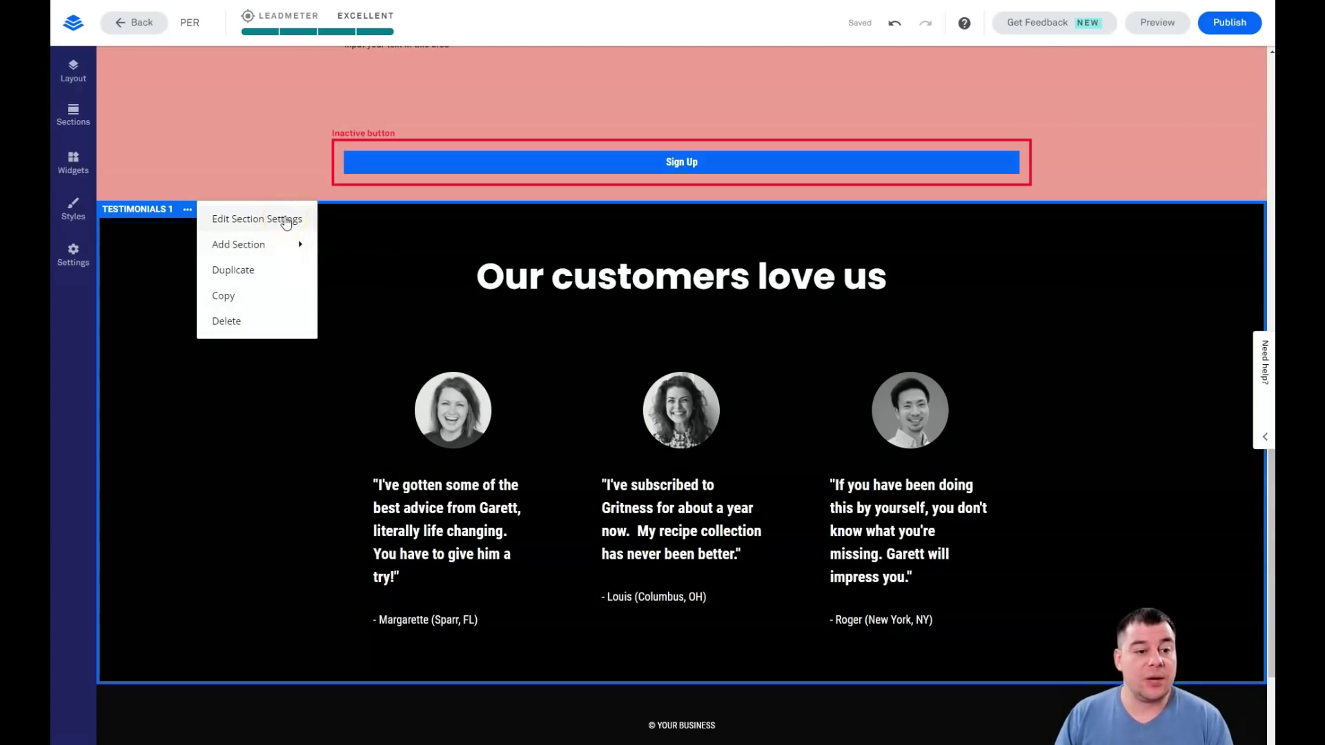
pyautogui.click(286, 221)
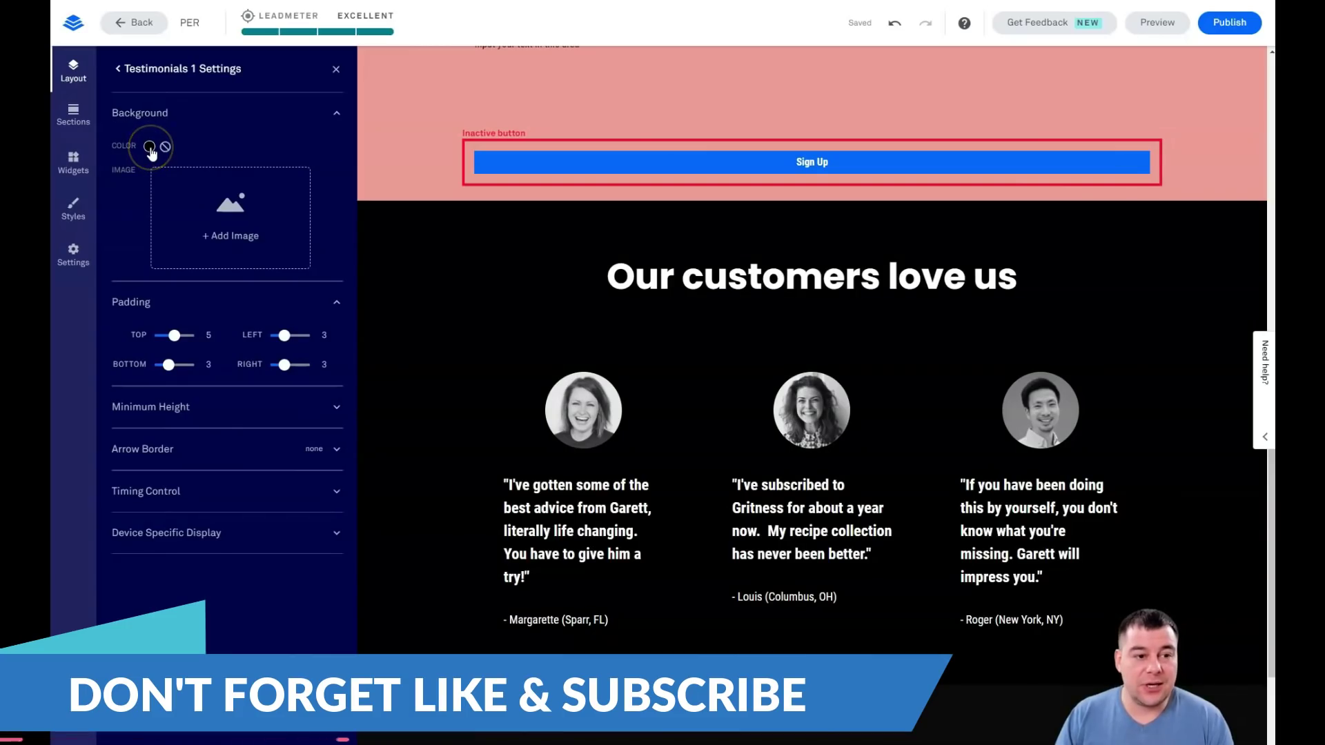
pyautogui.click(150, 147)
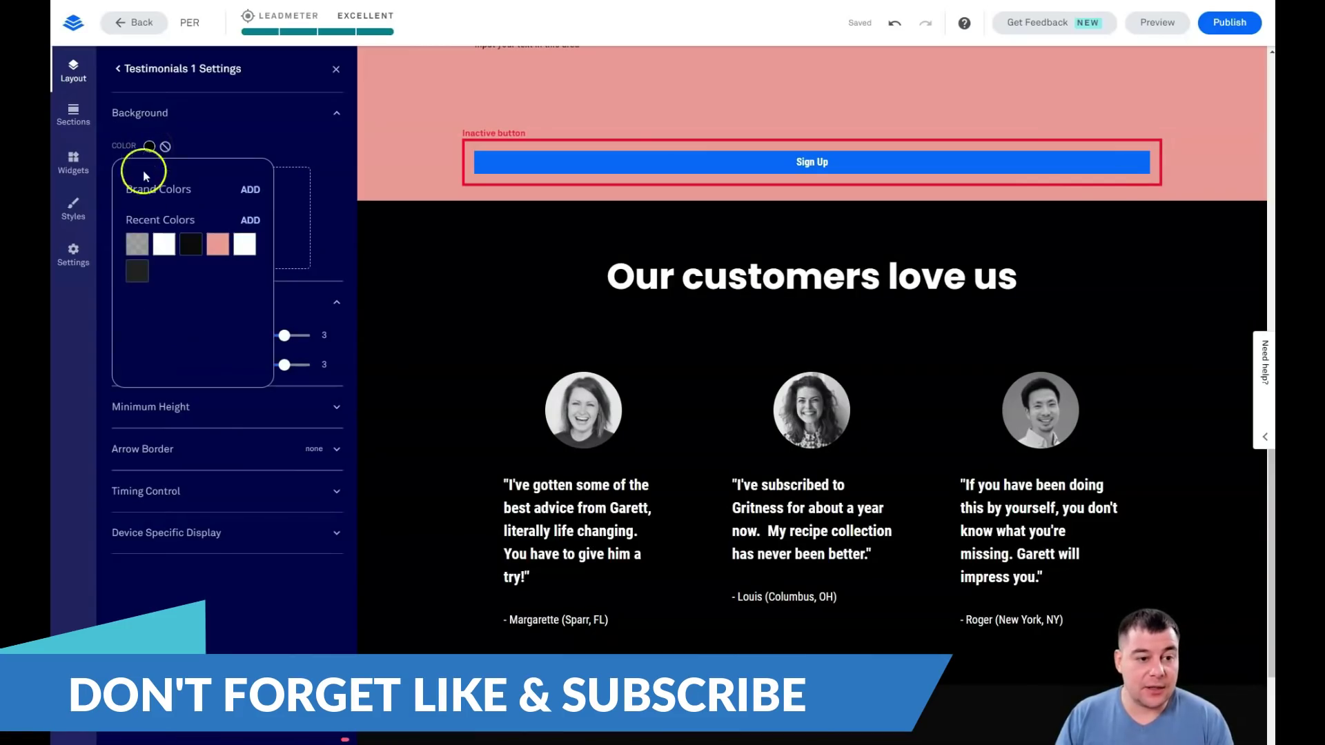
pyautogui.click(137, 245)
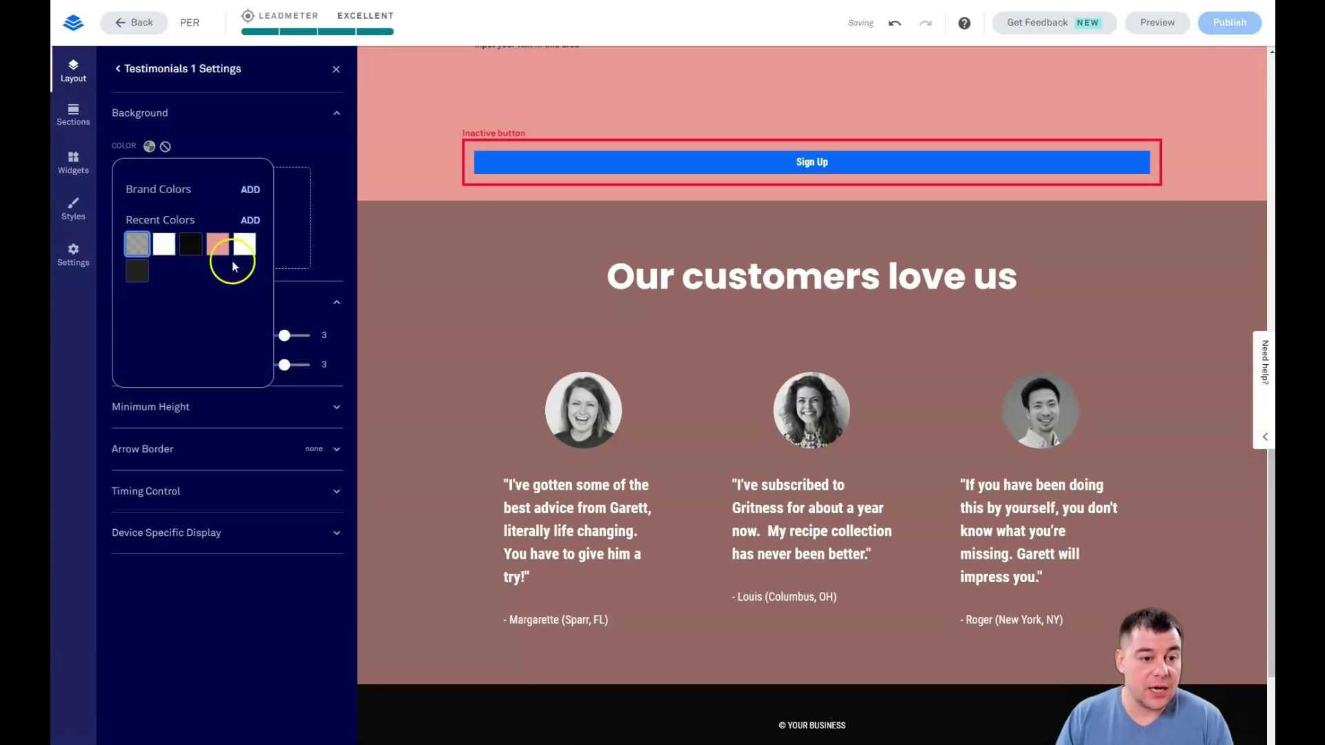
pyautogui.click(218, 245)
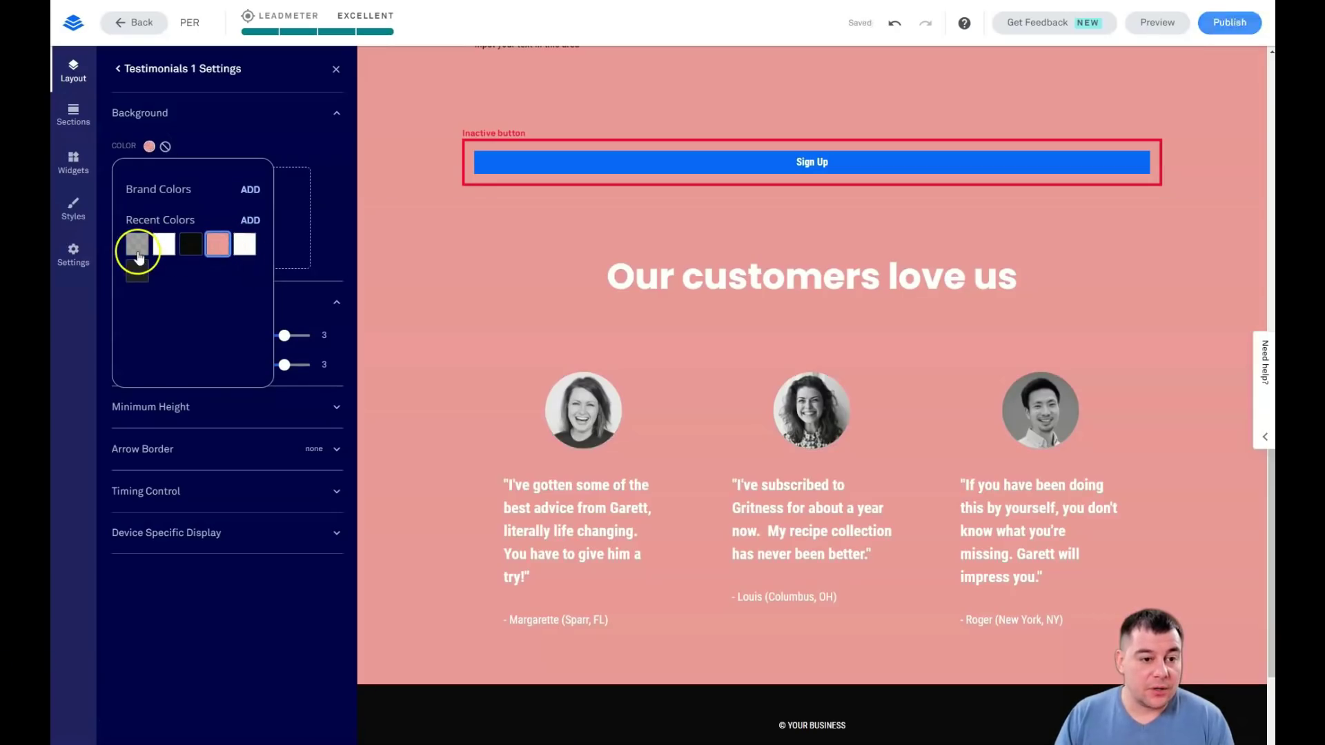
pyautogui.click(136, 273)
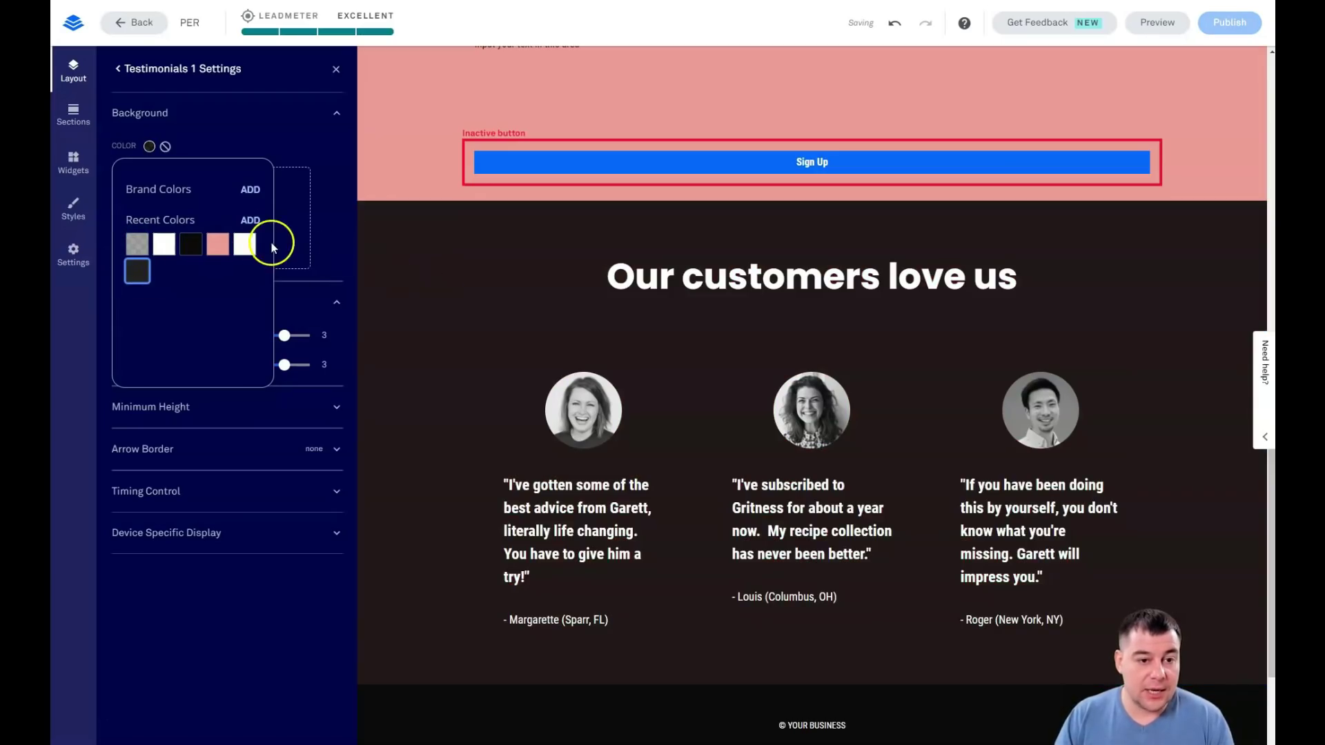
pyautogui.click(251, 155)
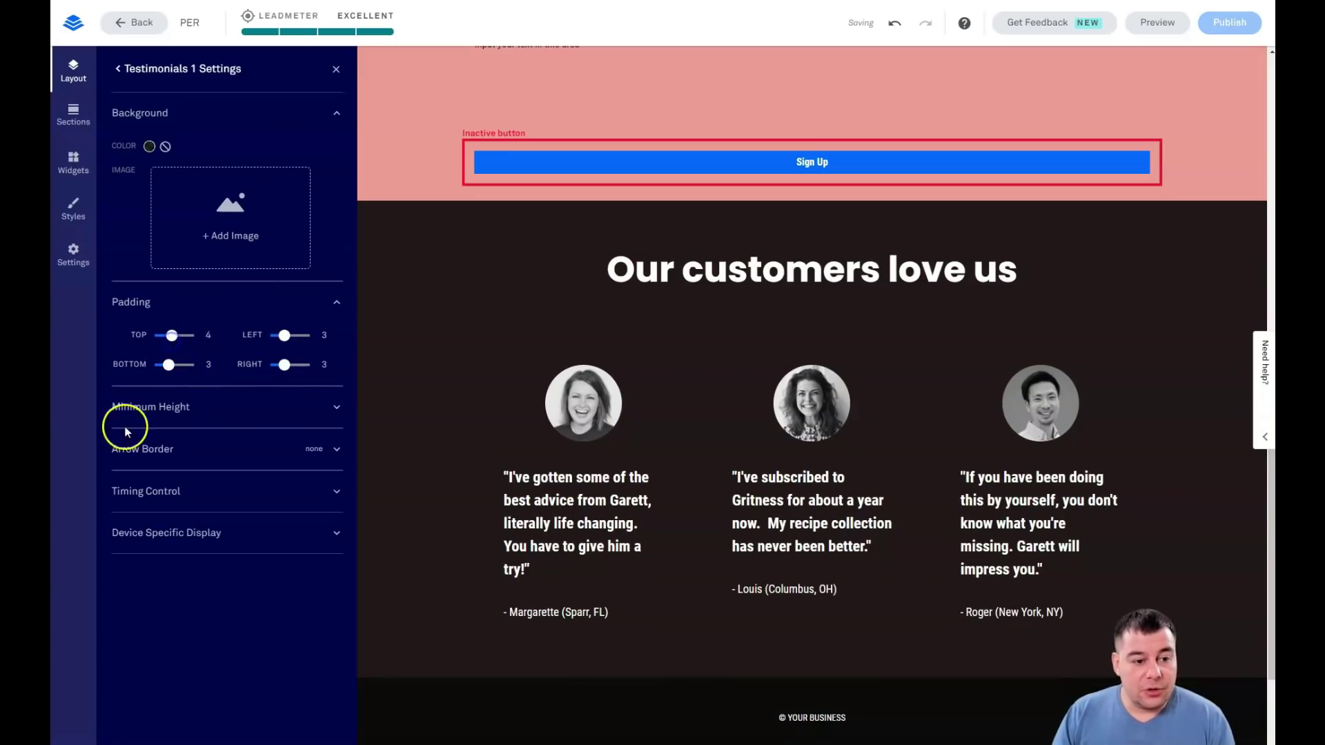
# Set the Testimonials 1 section's top padding to 4 and its minimum height to 50% after trying 75% and 90%.
pyautogui.click(335, 412)
pyautogui.click(273, 443)
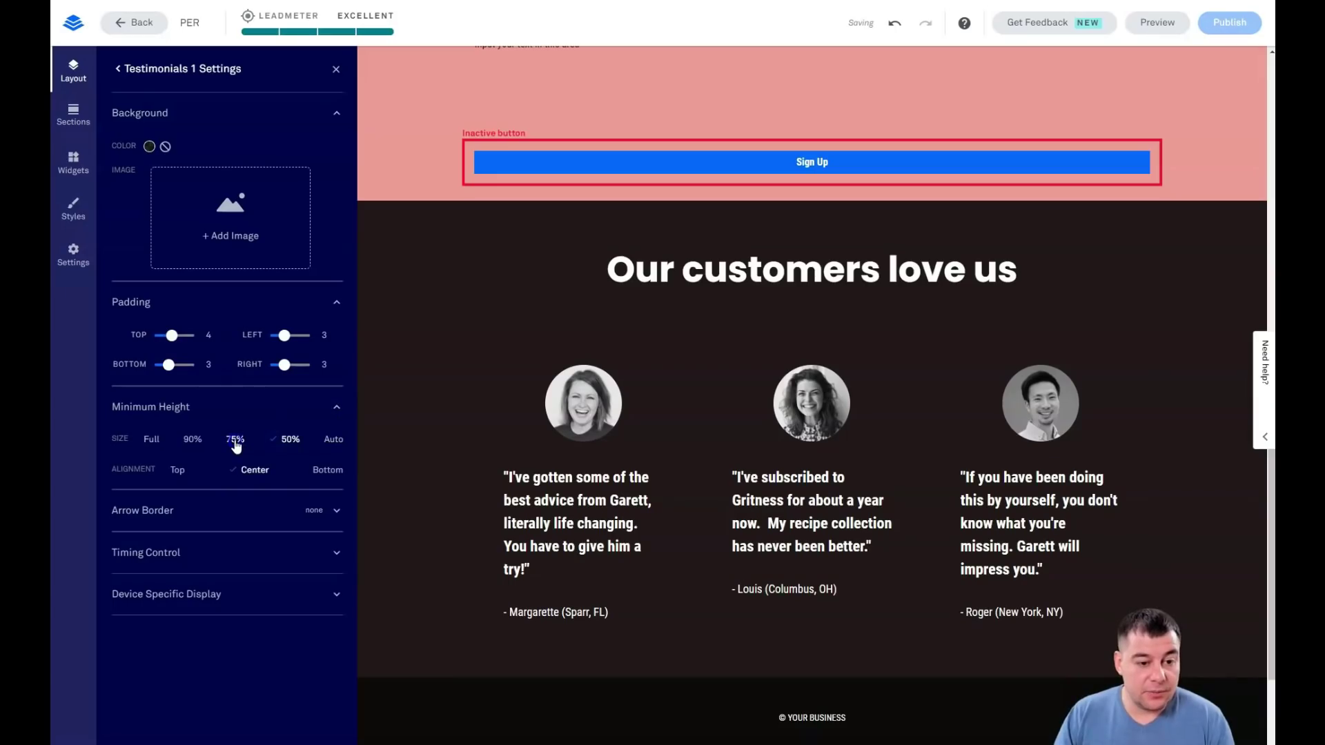
pyautogui.click(235, 445)
pyautogui.click(201, 443)
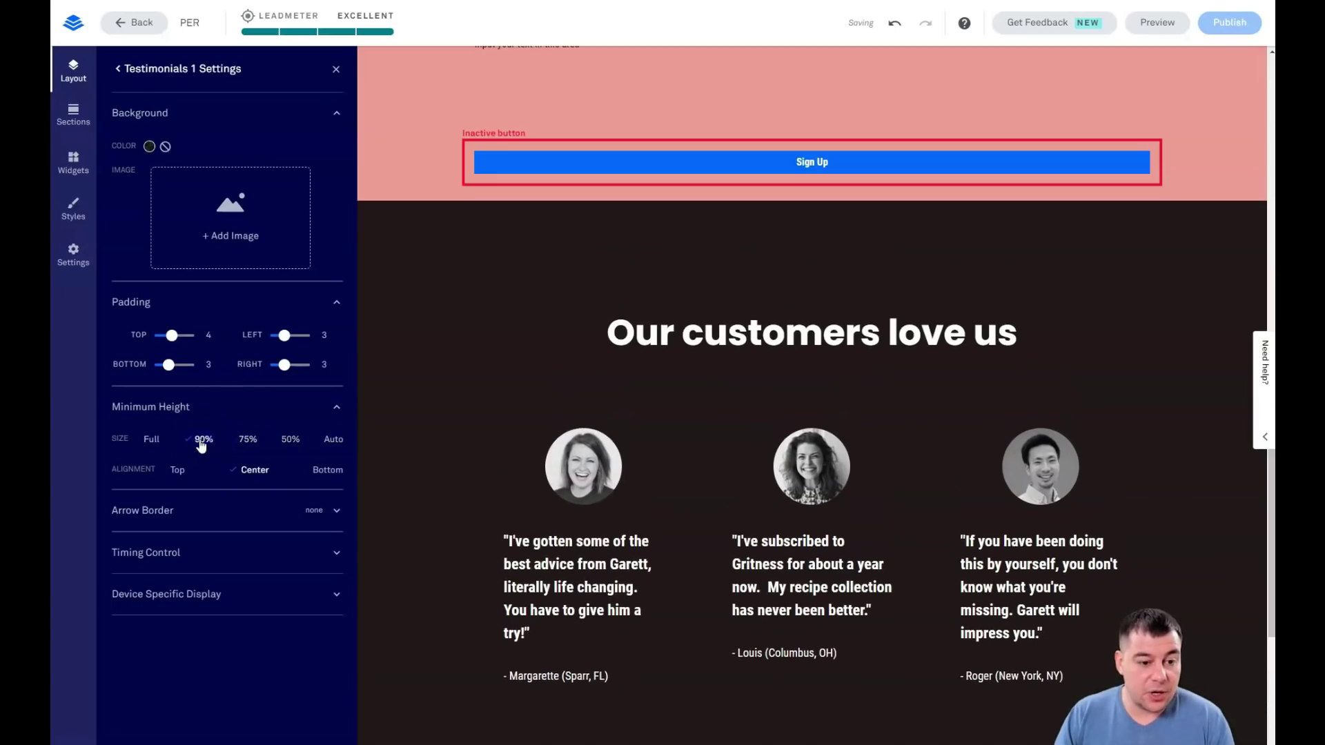
pyautogui.click(289, 445)
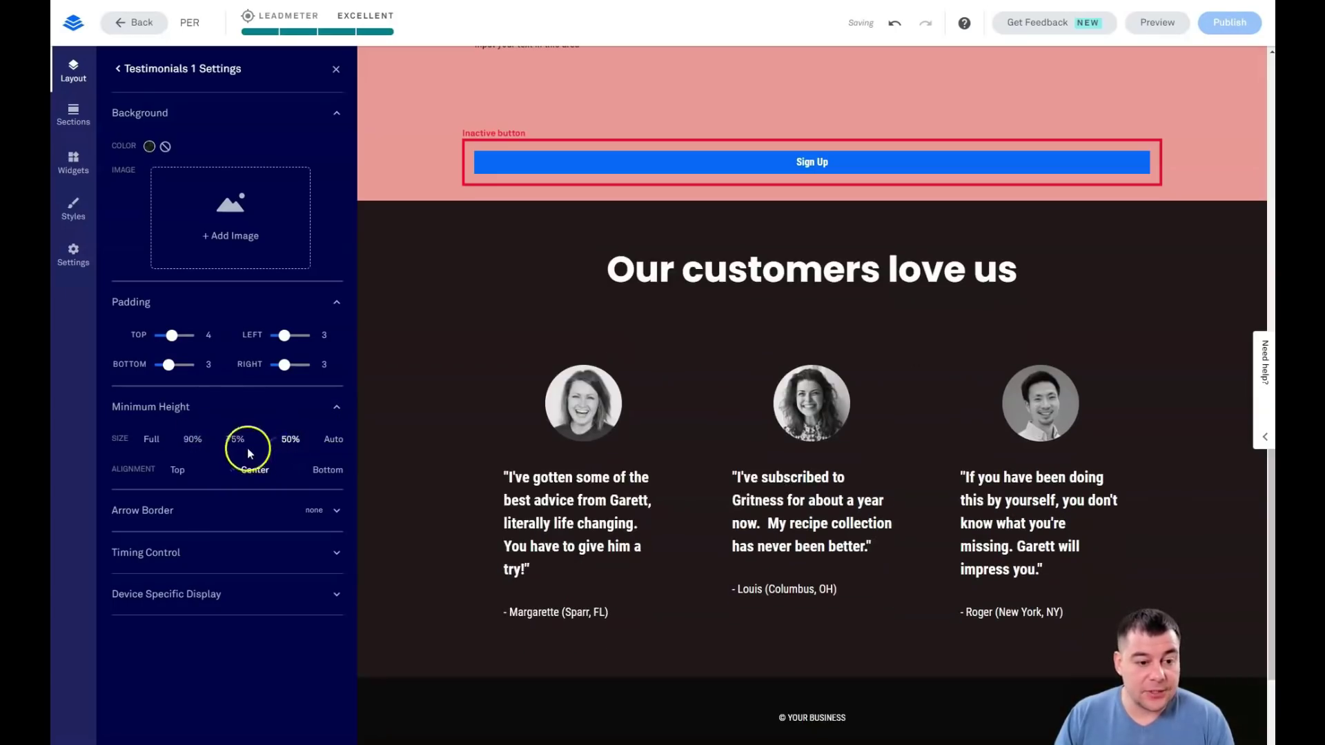
# Return to the page layout list, collapse the Blank 1 and Testimonials 1 sections, and close the list.
pyautogui.click(116, 68)
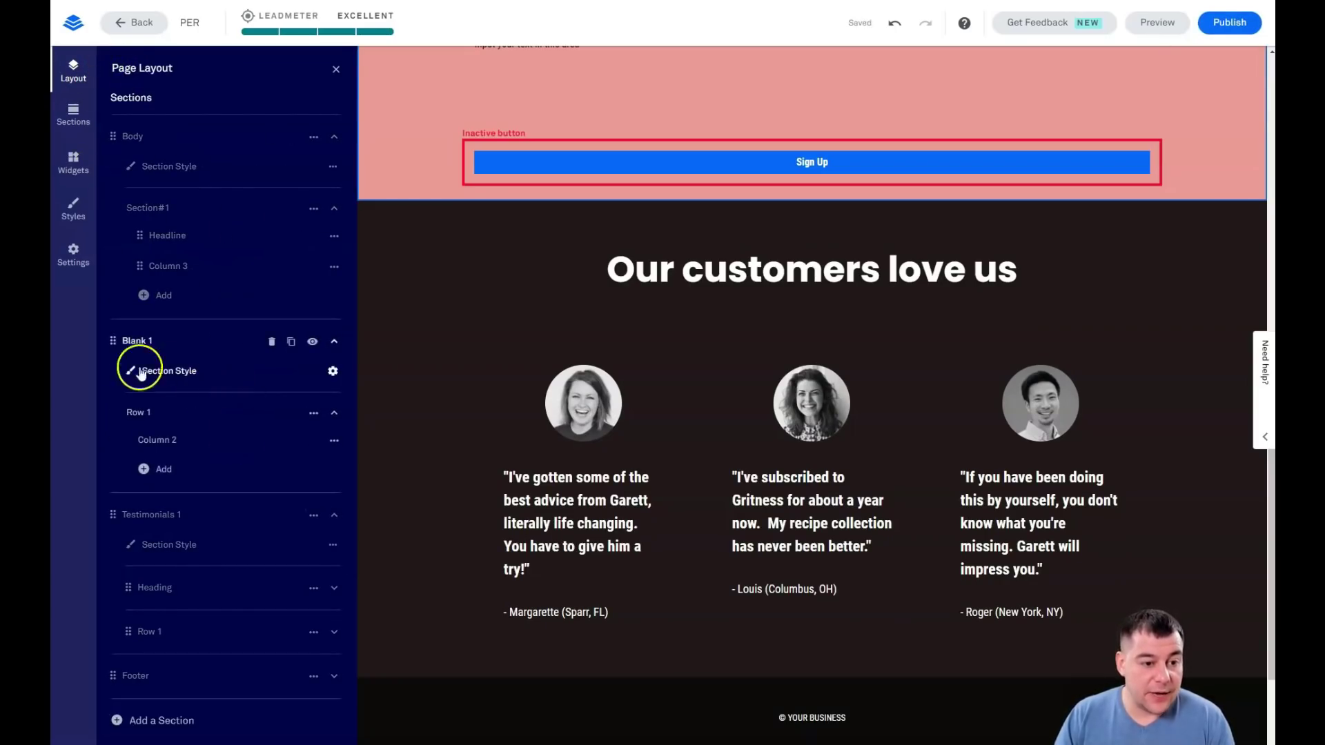
pyautogui.click(147, 343)
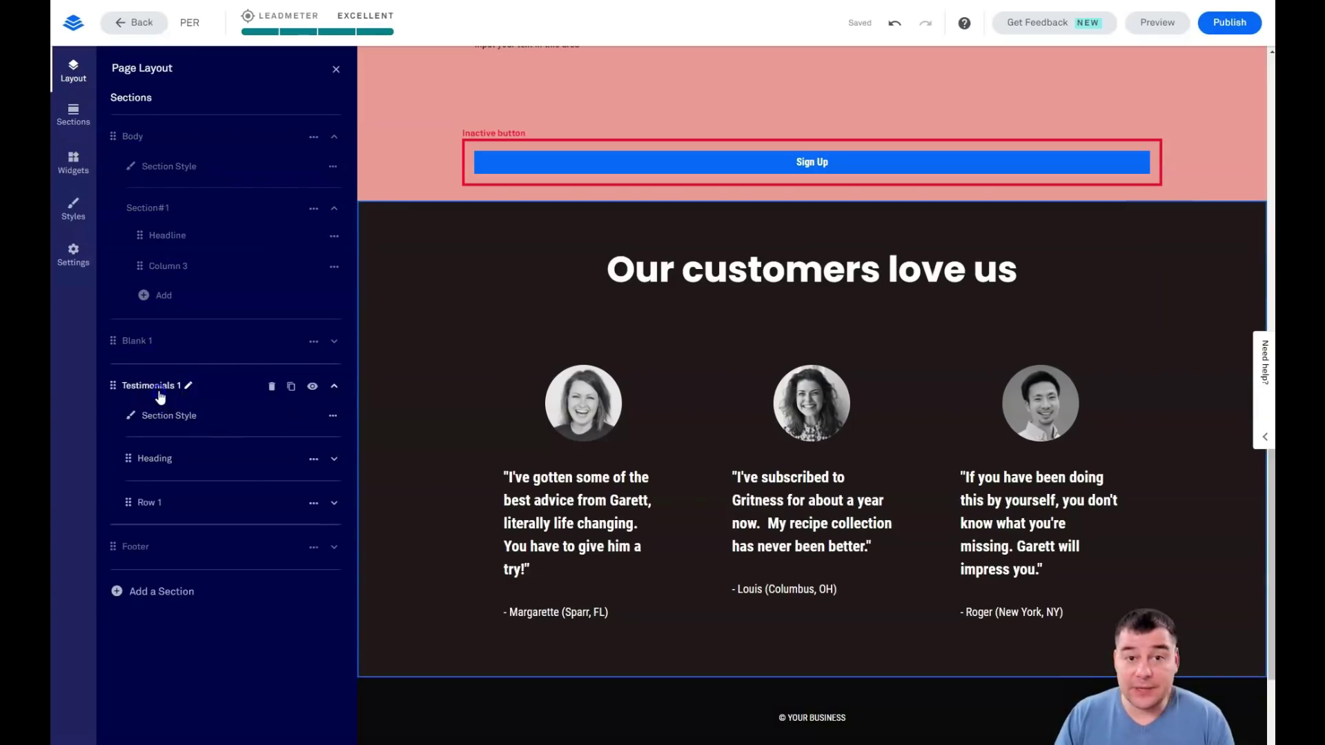
pyautogui.click(334, 386)
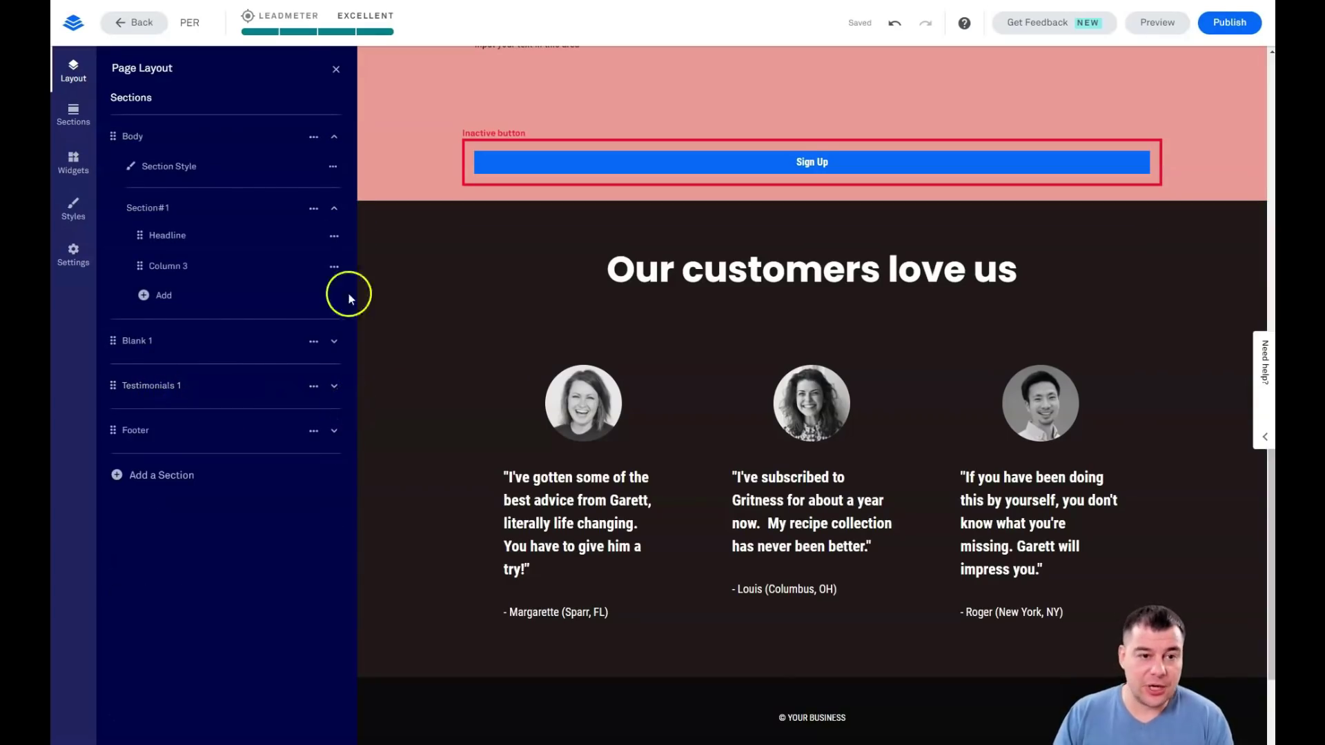
pyautogui.click(336, 69)
pyautogui.scroll(6, 539, 370)
pyautogui.scroll(5, 529, 373)
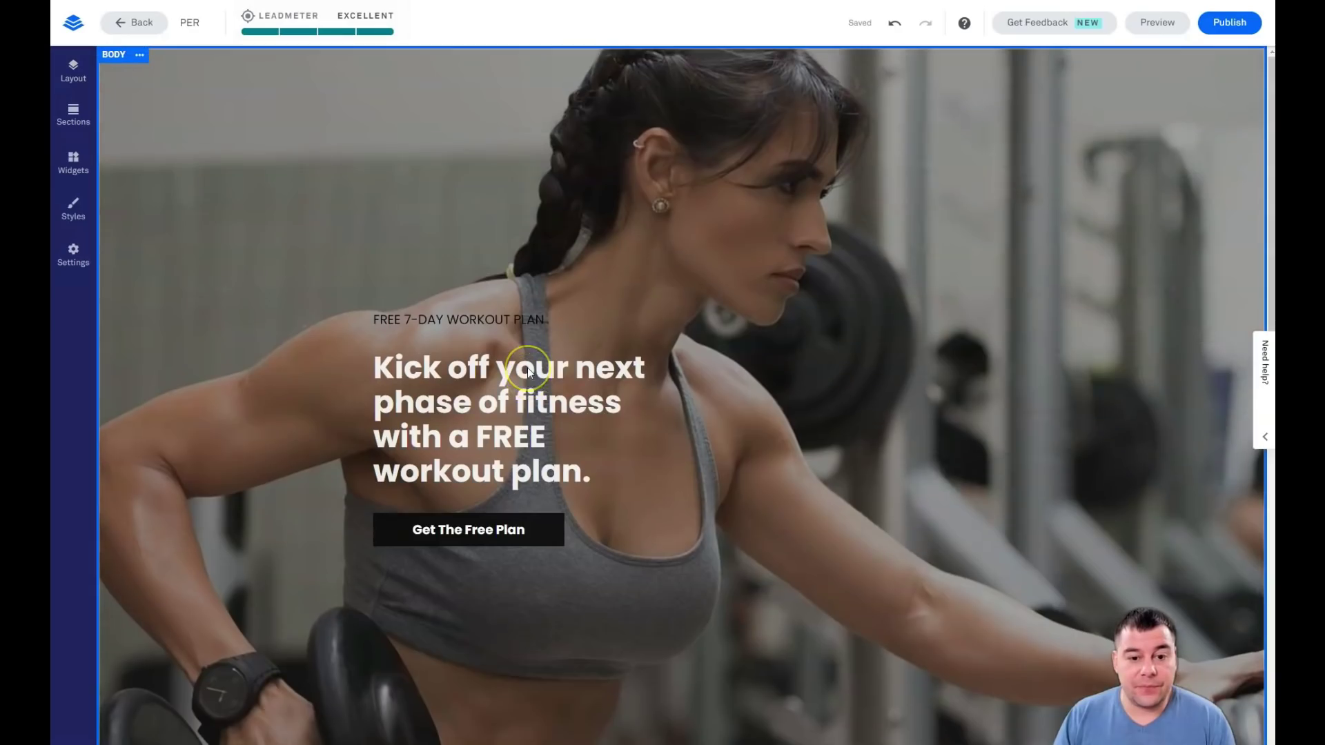
# Try enlarging the "FREE 7-DAY WORKOUT PLAN" text in the Body section to size 8, and undo the change.
pyautogui.click(537, 387)
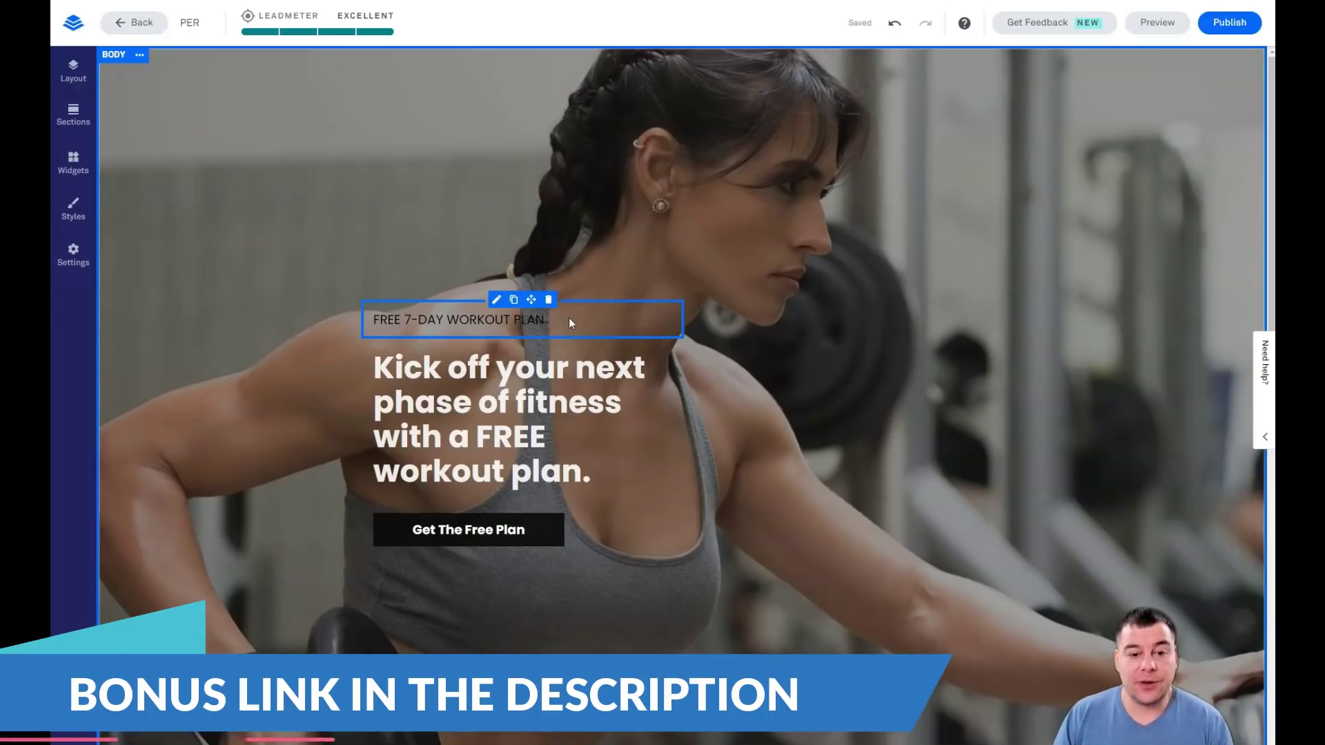
pyautogui.click(417, 502)
pyautogui.click(470, 318)
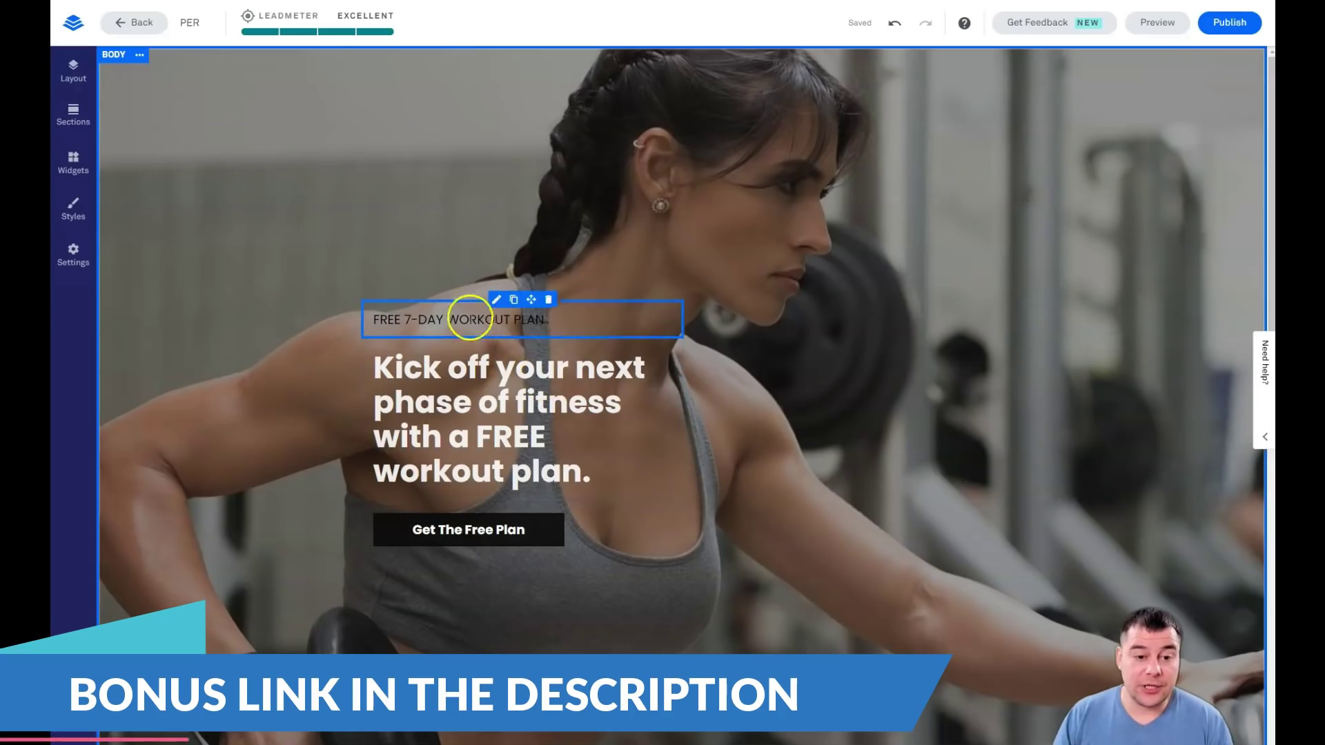
pyautogui.doubleClick(530, 319)
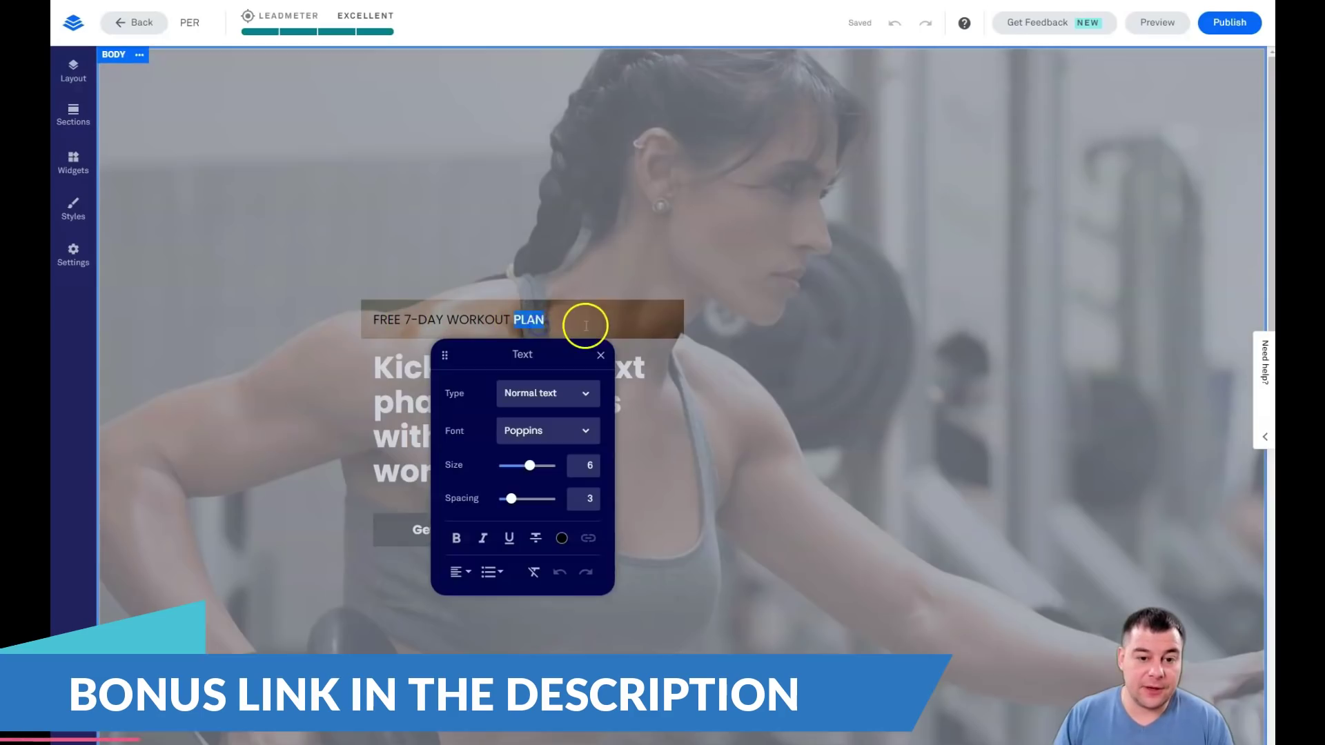
pyautogui.click(433, 265)
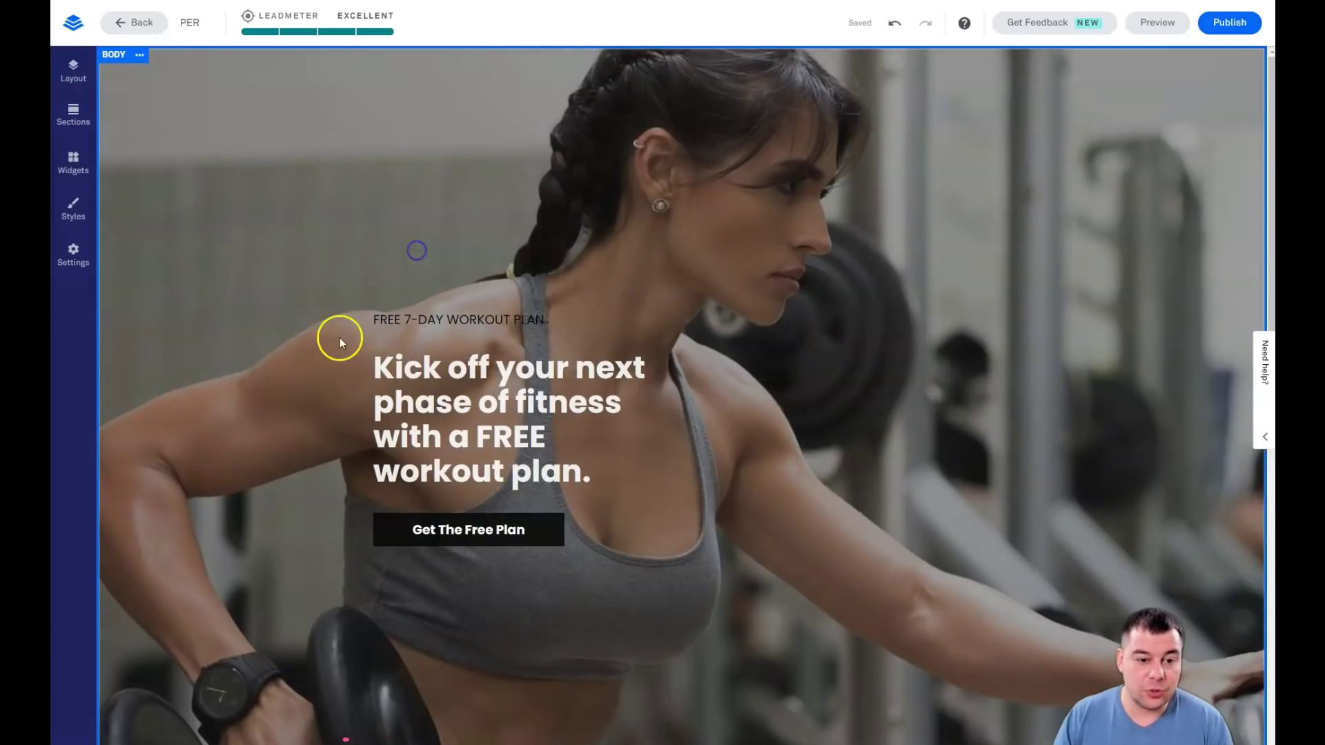
pyautogui.doubleClick(451, 317)
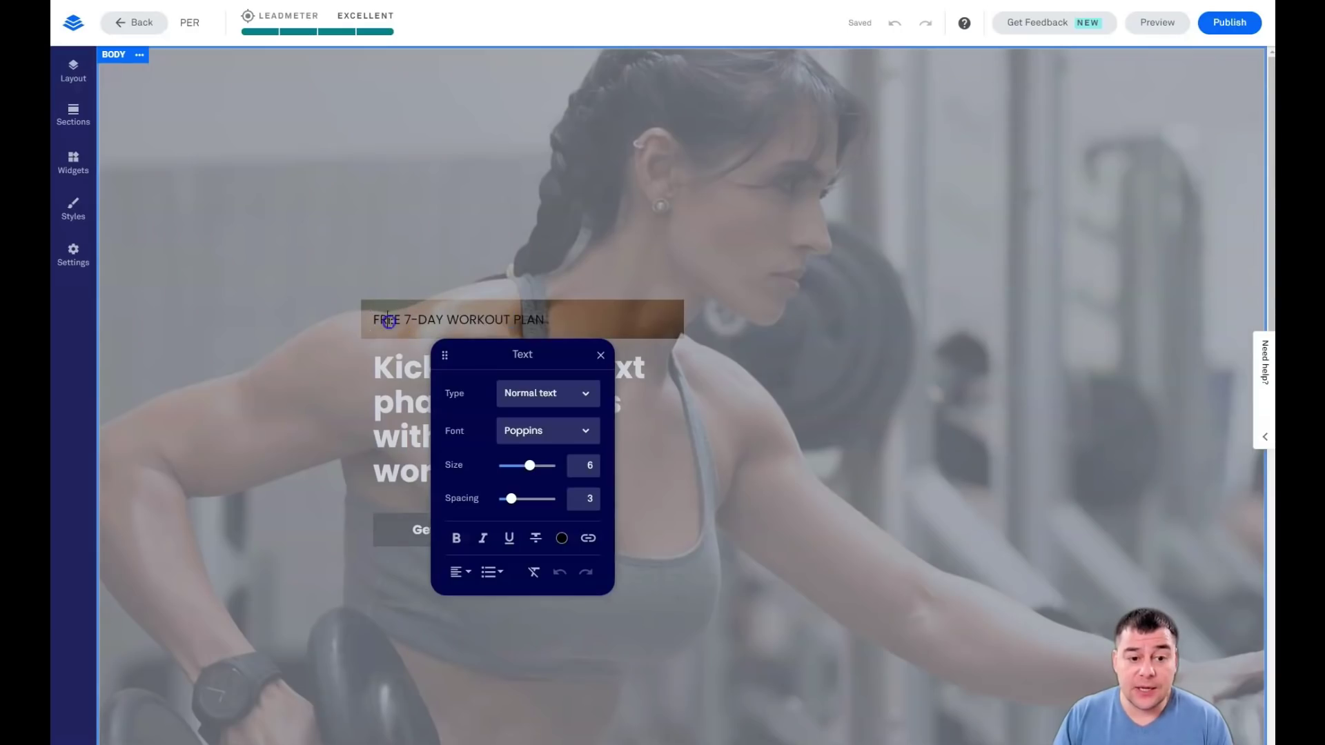
pyautogui.moveTo(583, 308); pyautogui.dragTo(349, 318)
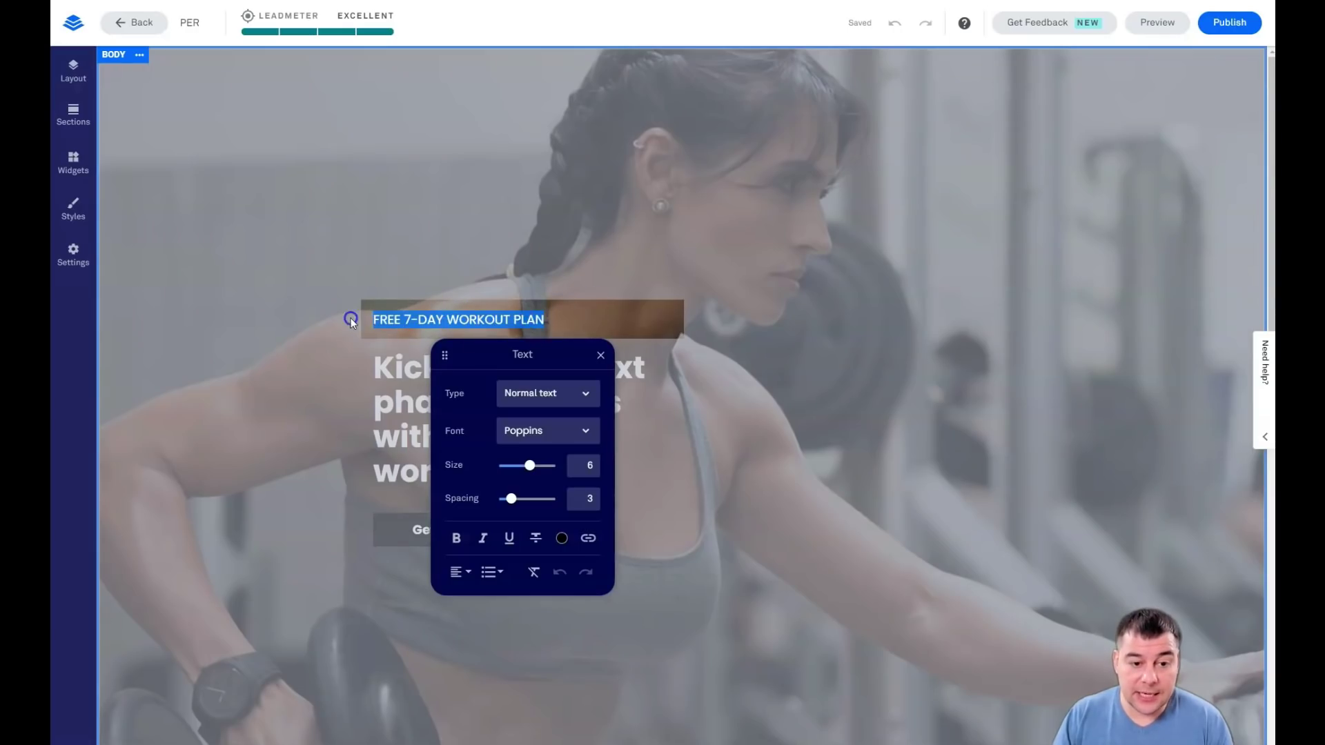
pyautogui.click(530, 468)
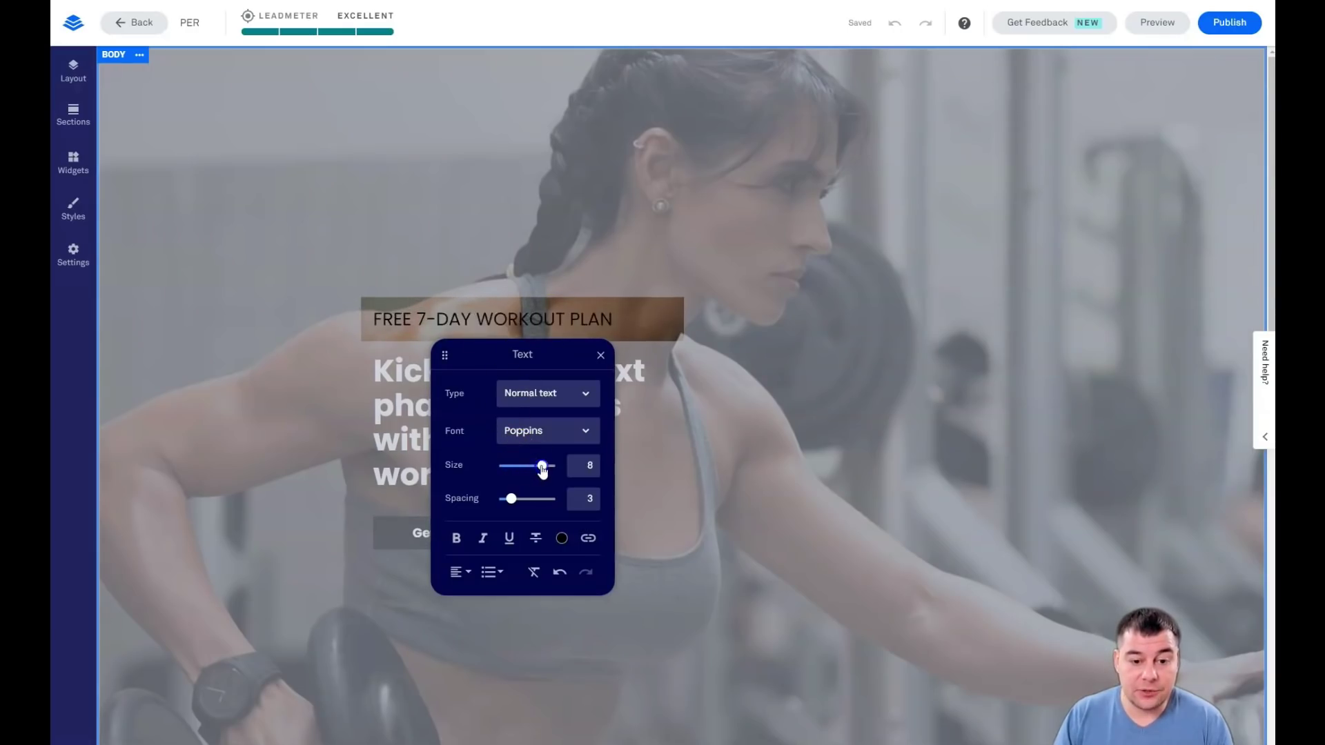
pyautogui.click(549, 432)
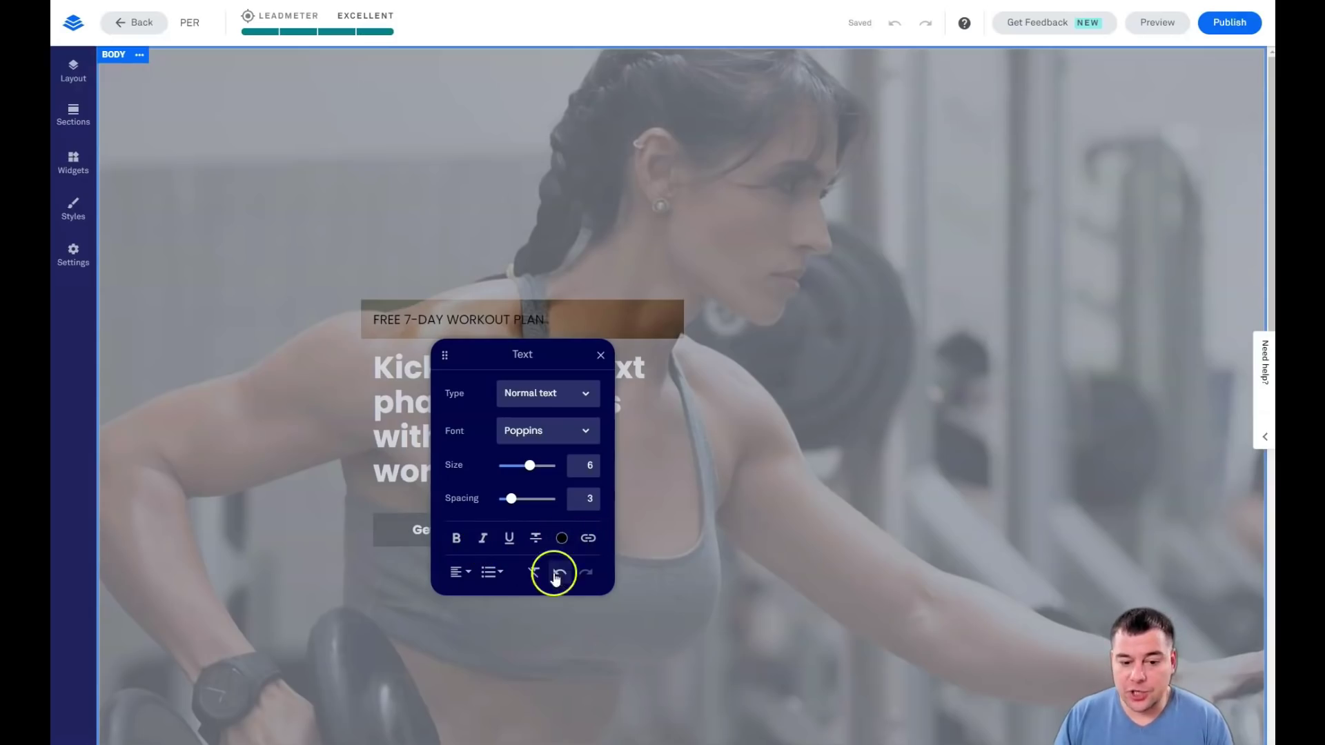
pyautogui.click(599, 357)
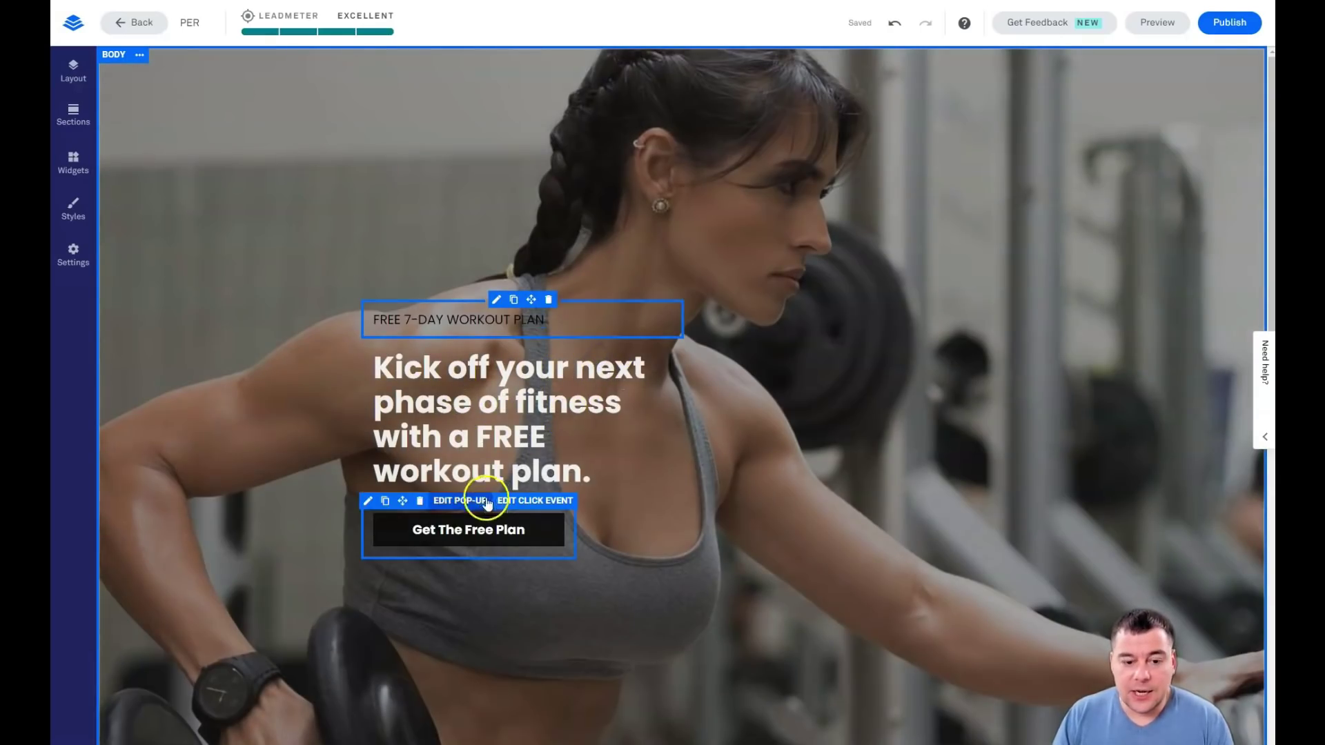
pyautogui.scroll(-2, 765, 485)
pyautogui.scroll(2, 765, 486)
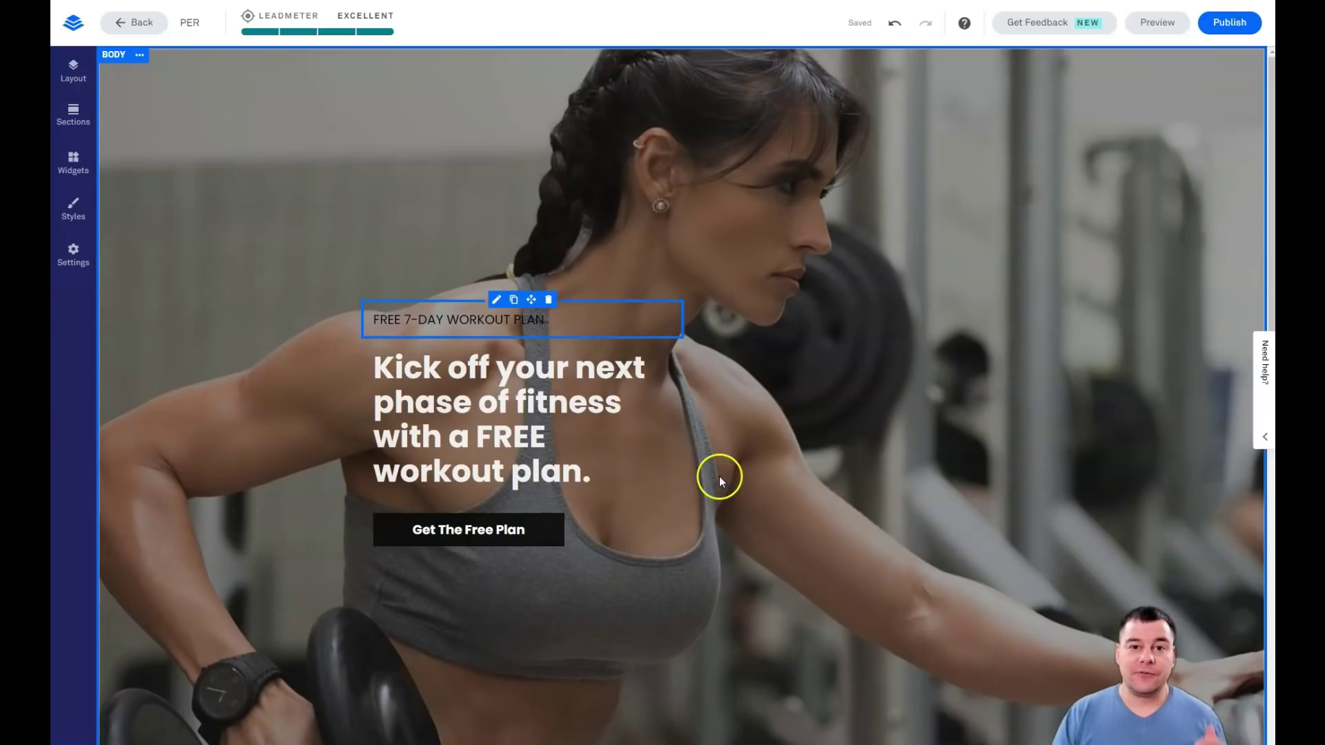
pyautogui.click(70, 164)
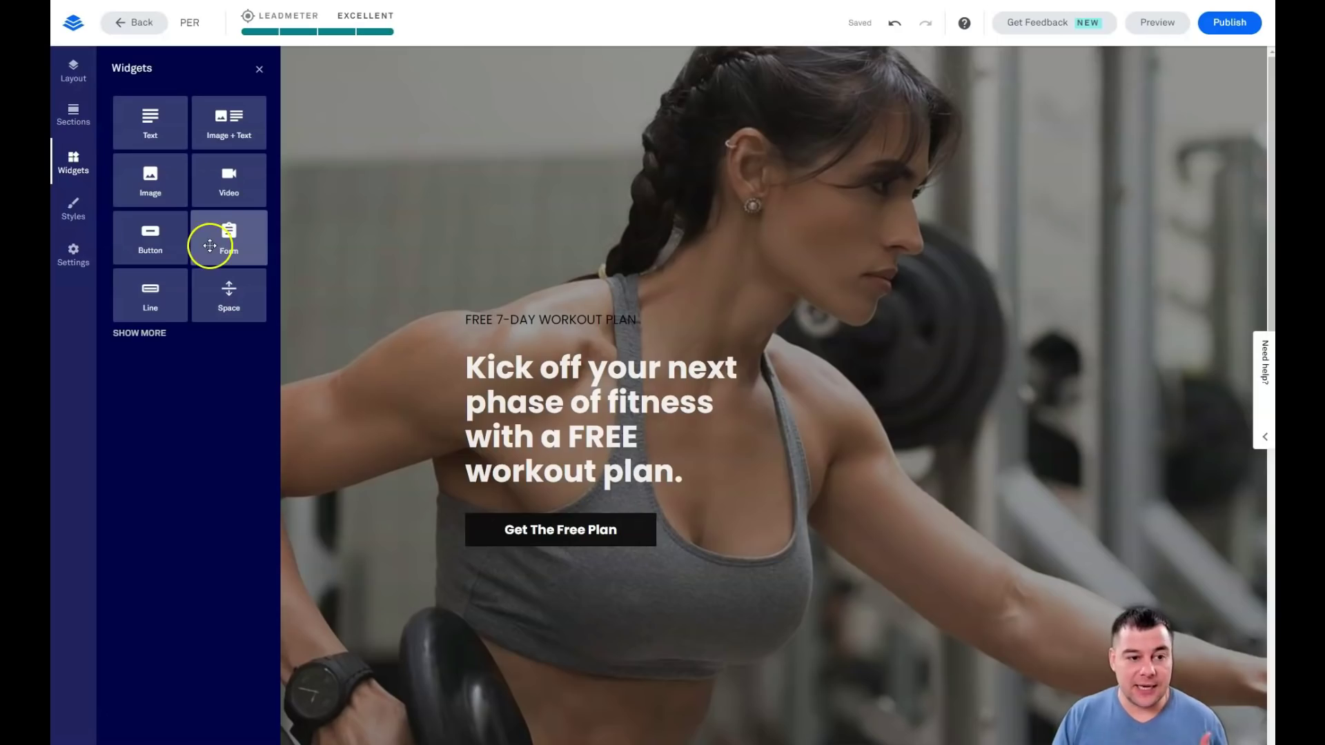
pyautogui.click(259, 69)
# Try rounded corners with a value of 13 and the Circular shape on the "Get The Free Plan" button.
pyautogui.click(436, 536)
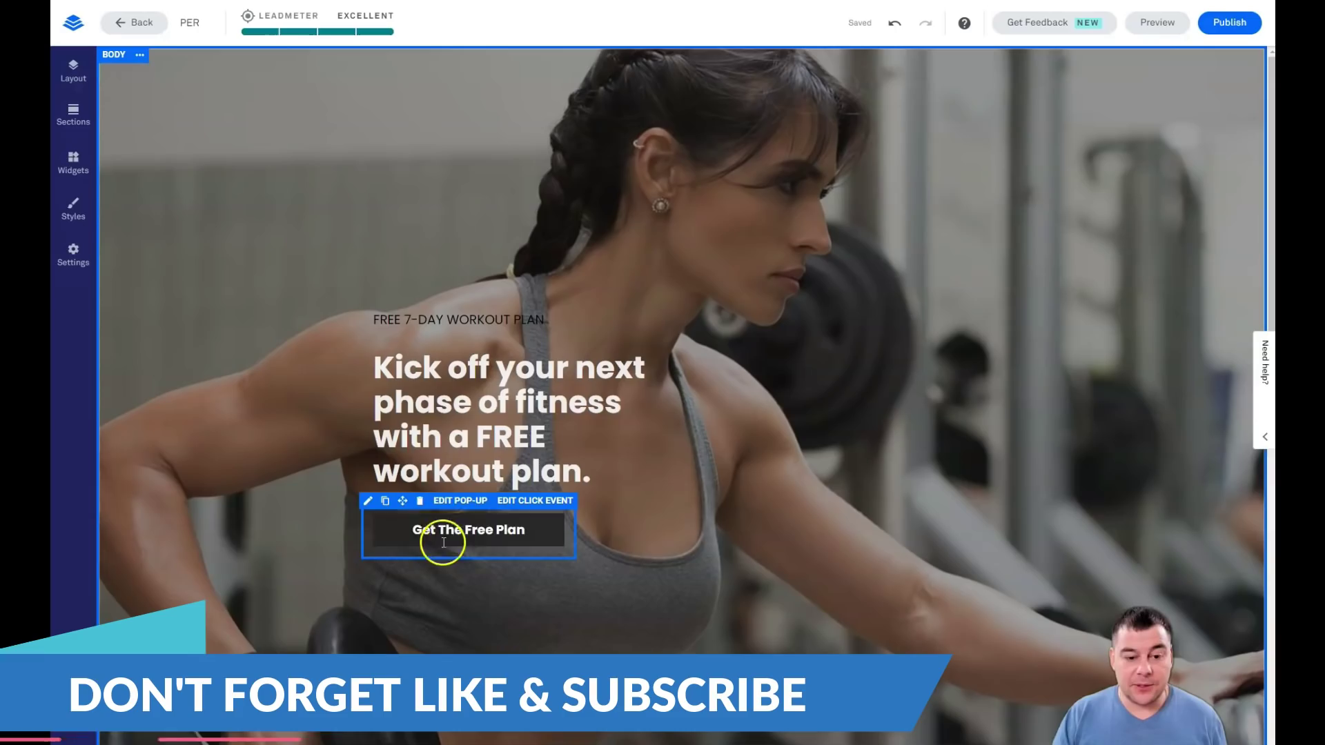
pyautogui.click(367, 503)
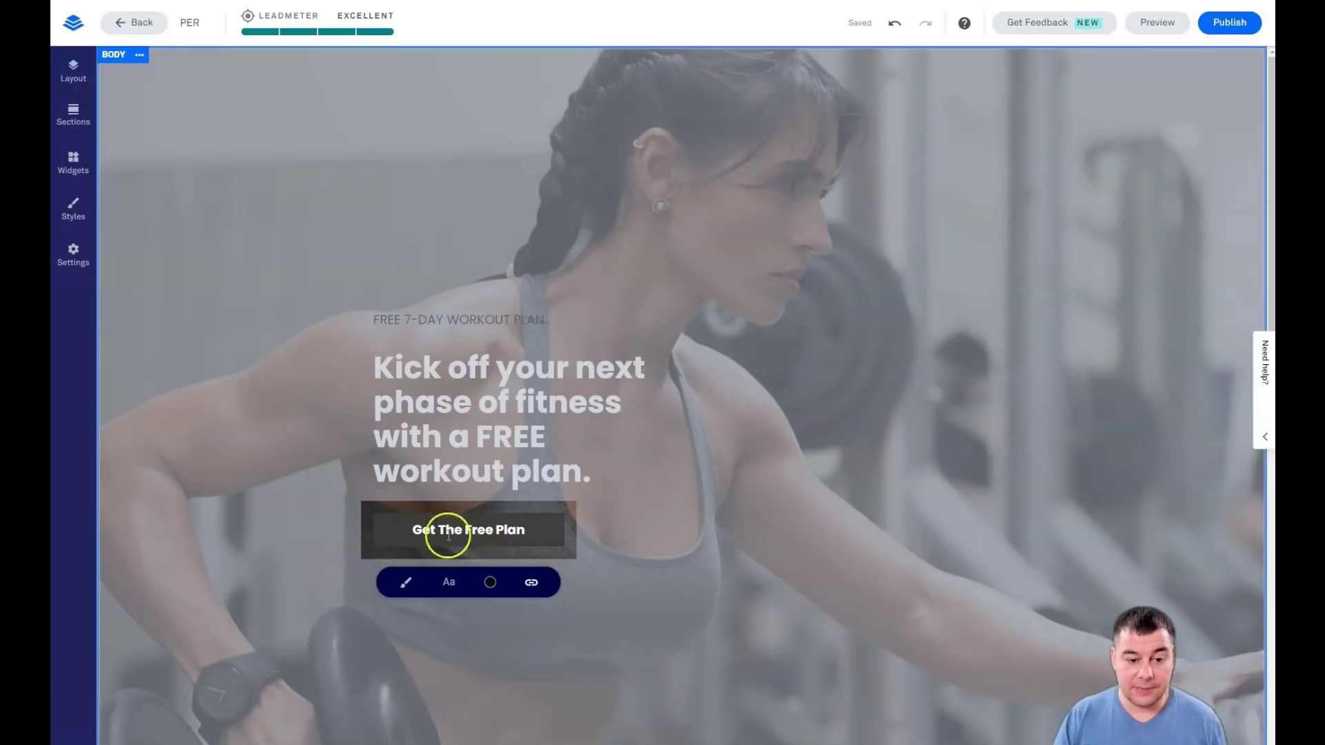
pyautogui.click(407, 585)
pyautogui.scroll(-2, 485, 607)
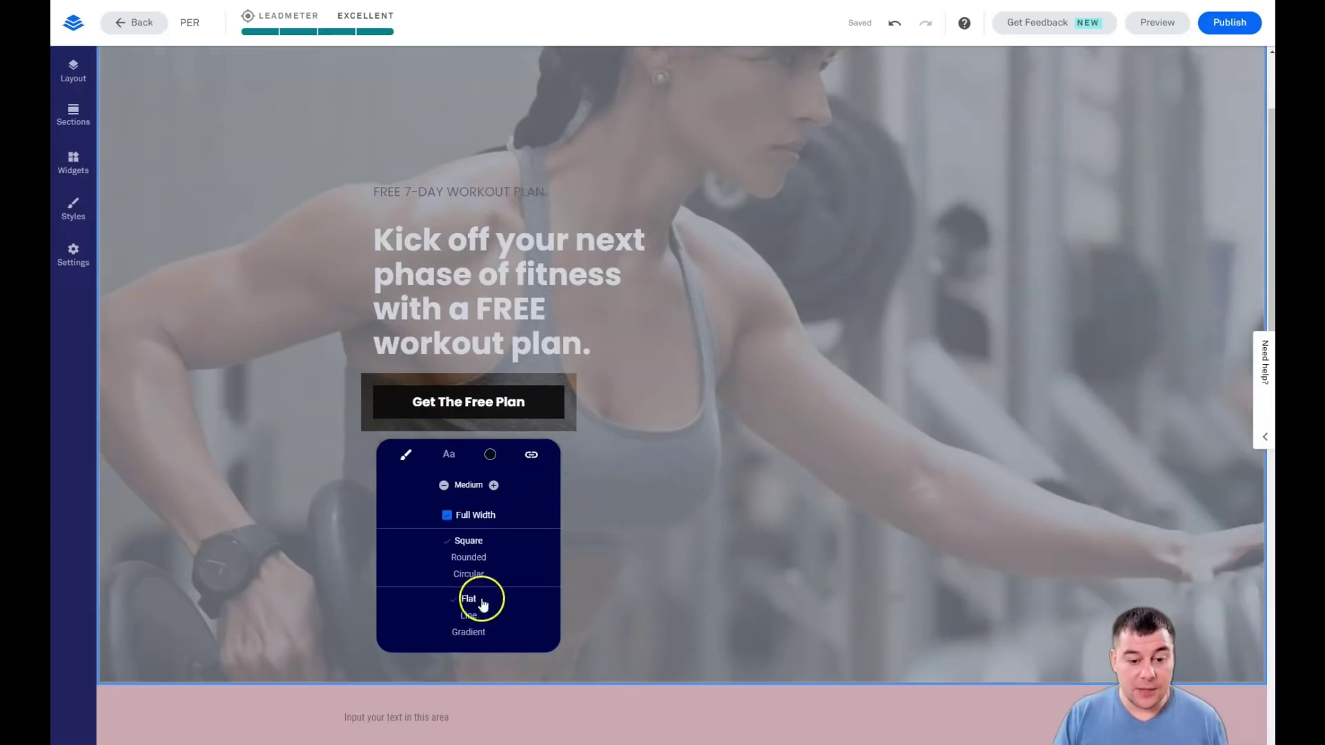
pyautogui.click(469, 559)
pyautogui.moveTo(449, 600); pyautogui.dragTo(481, 601)
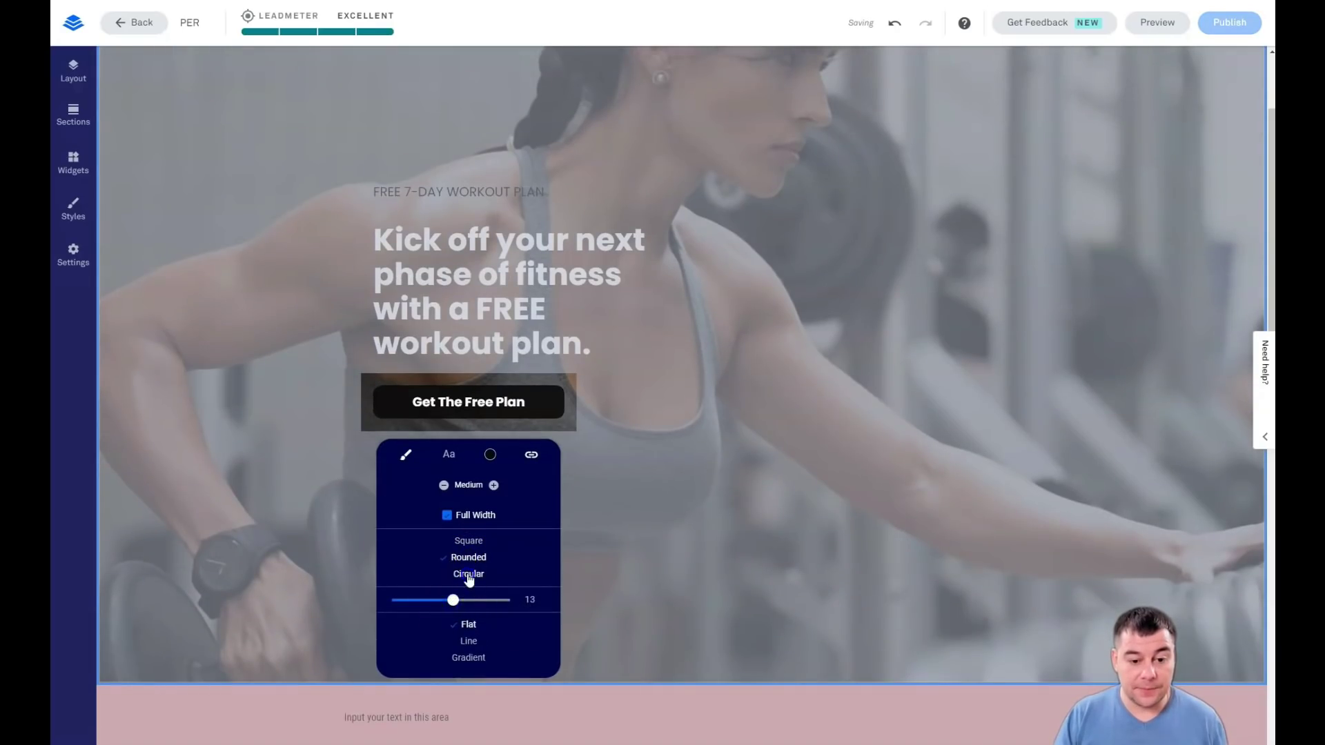
pyautogui.click(470, 576)
pyautogui.click(460, 556)
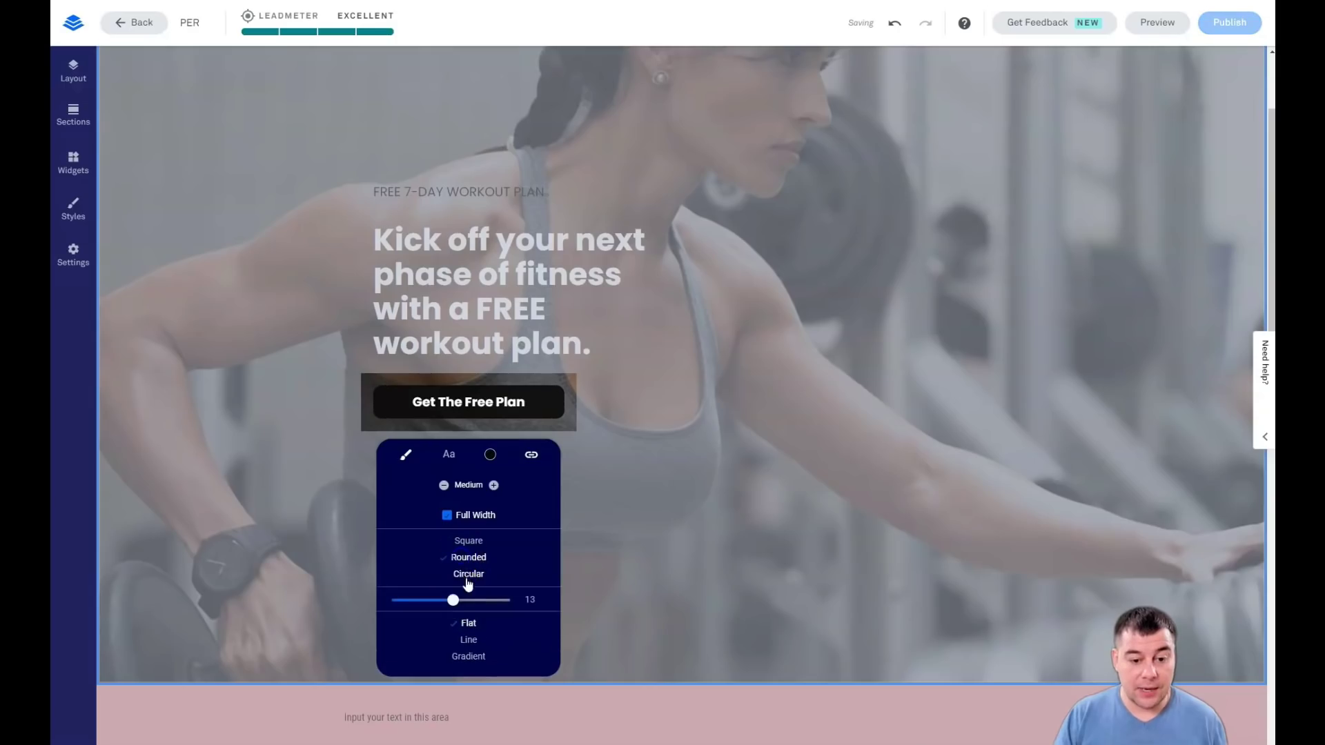
# Try the Line and Gradient styles on the "Get The Free Plan" button, and restore its Flat style and Square shape.
pyautogui.click(467, 641)
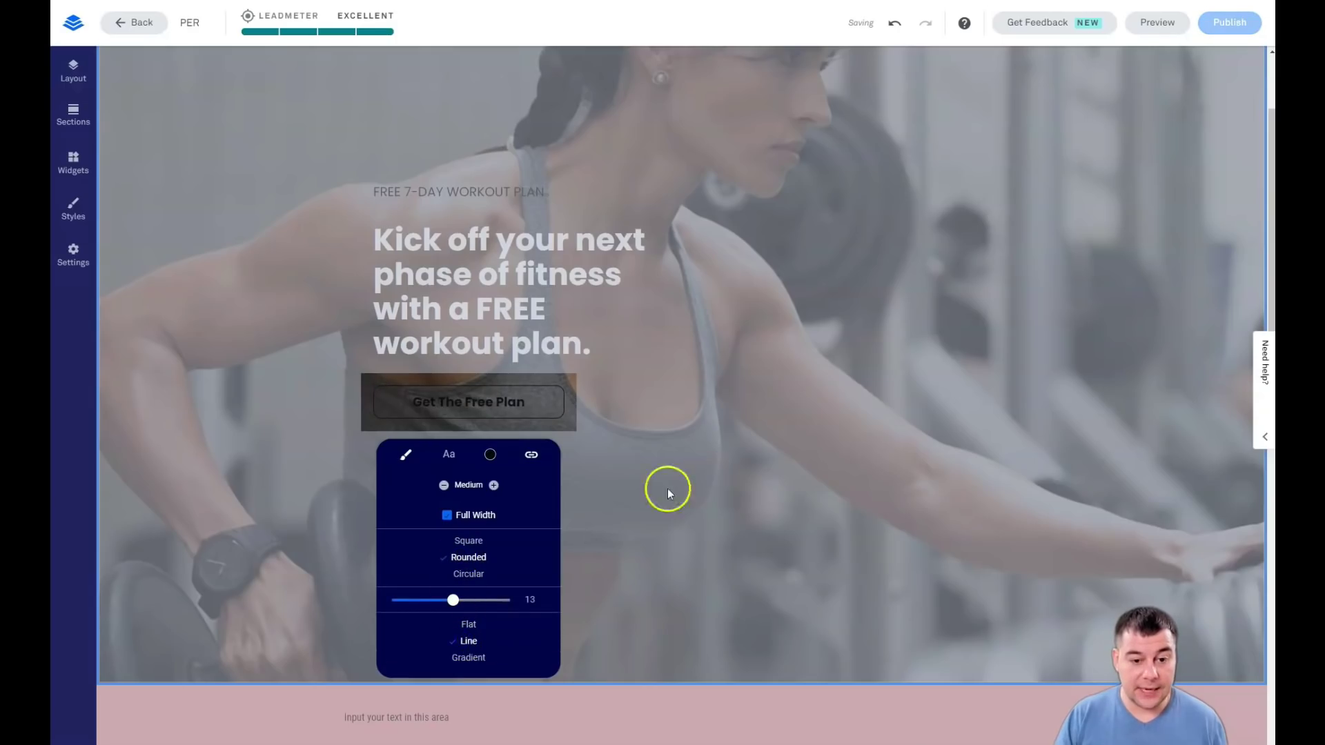
pyautogui.click(474, 660)
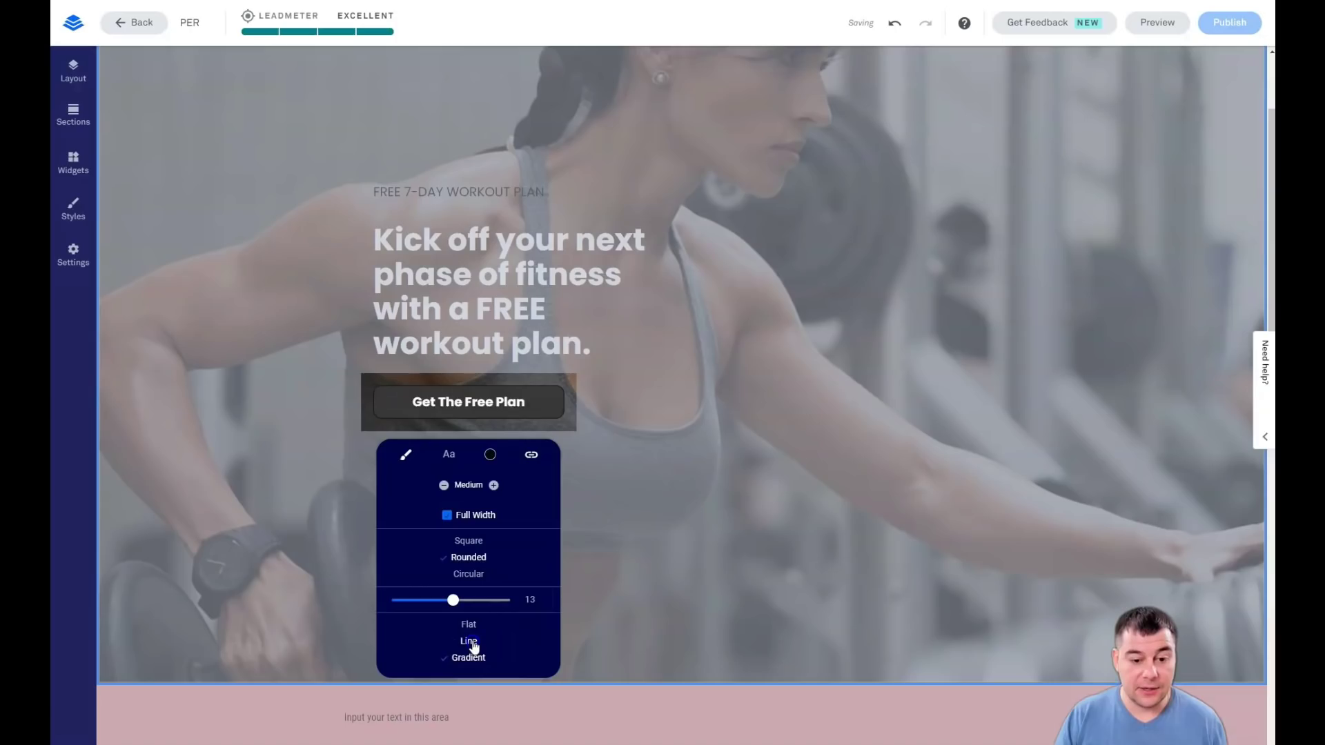
pyautogui.click(469, 624)
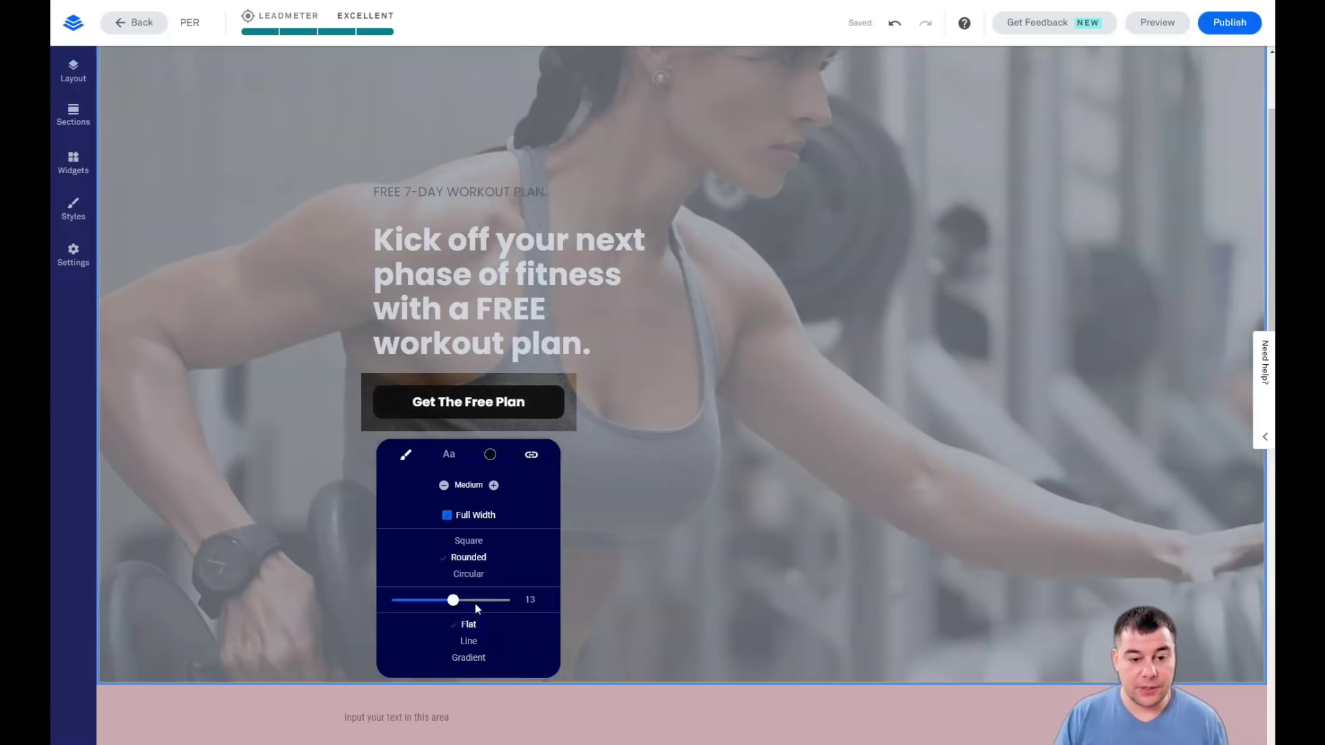
pyautogui.click(450, 545)
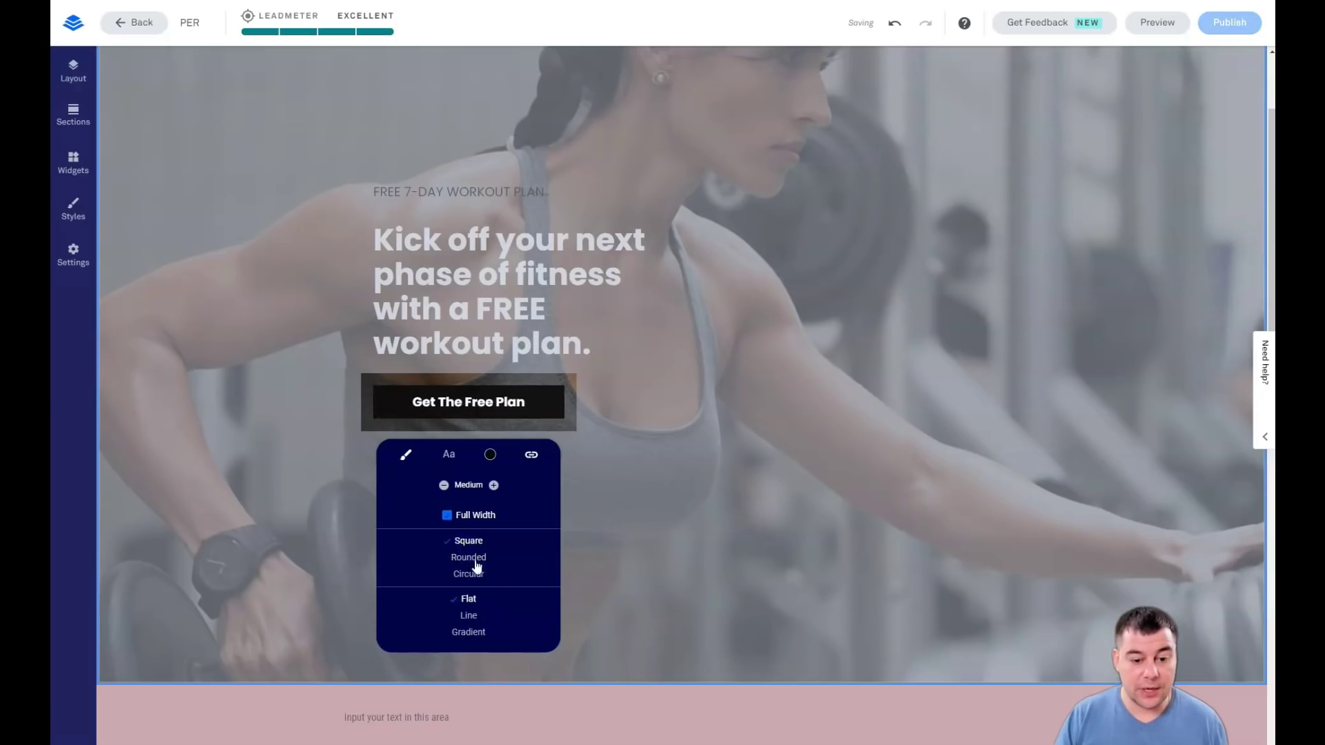
# Try the semi-transparent gray recent color as the background of the "Get The Free Plan" button.
pyautogui.click(690, 511)
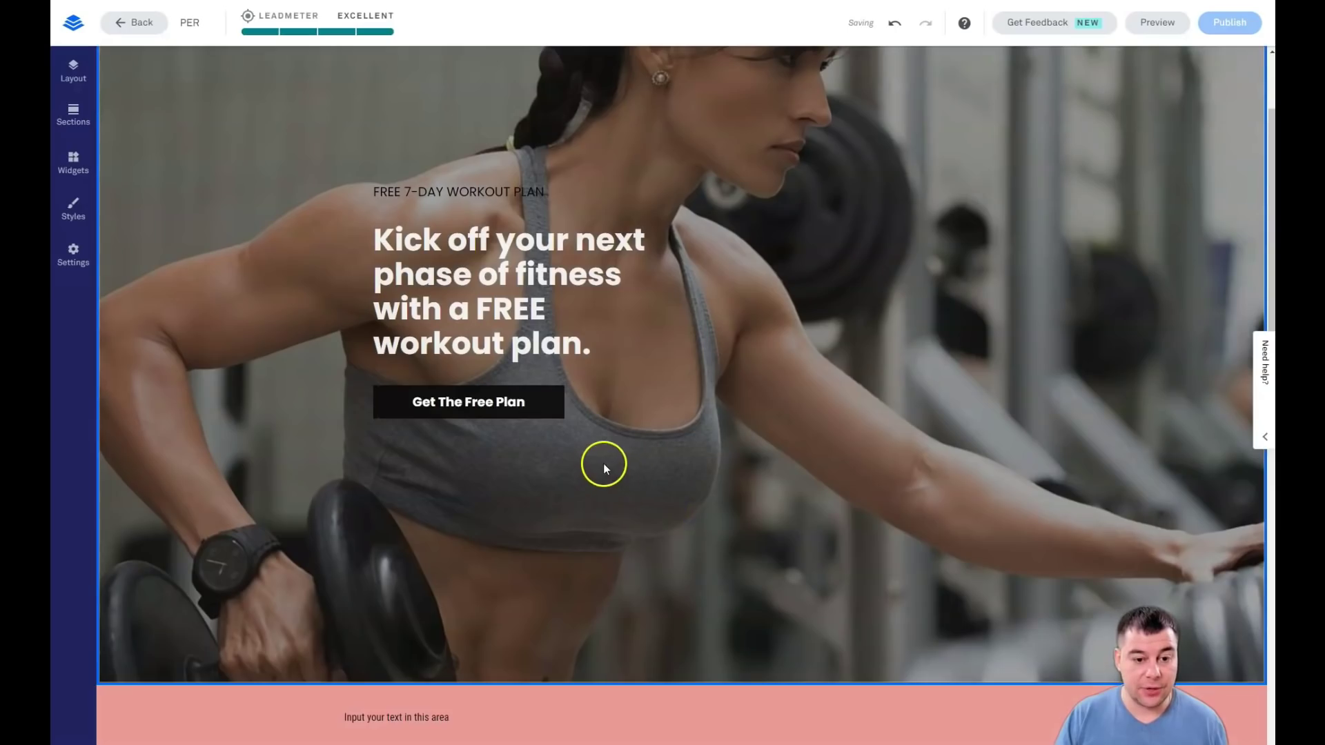
pyautogui.moveTo(522, 409)
pyautogui.click(368, 374)
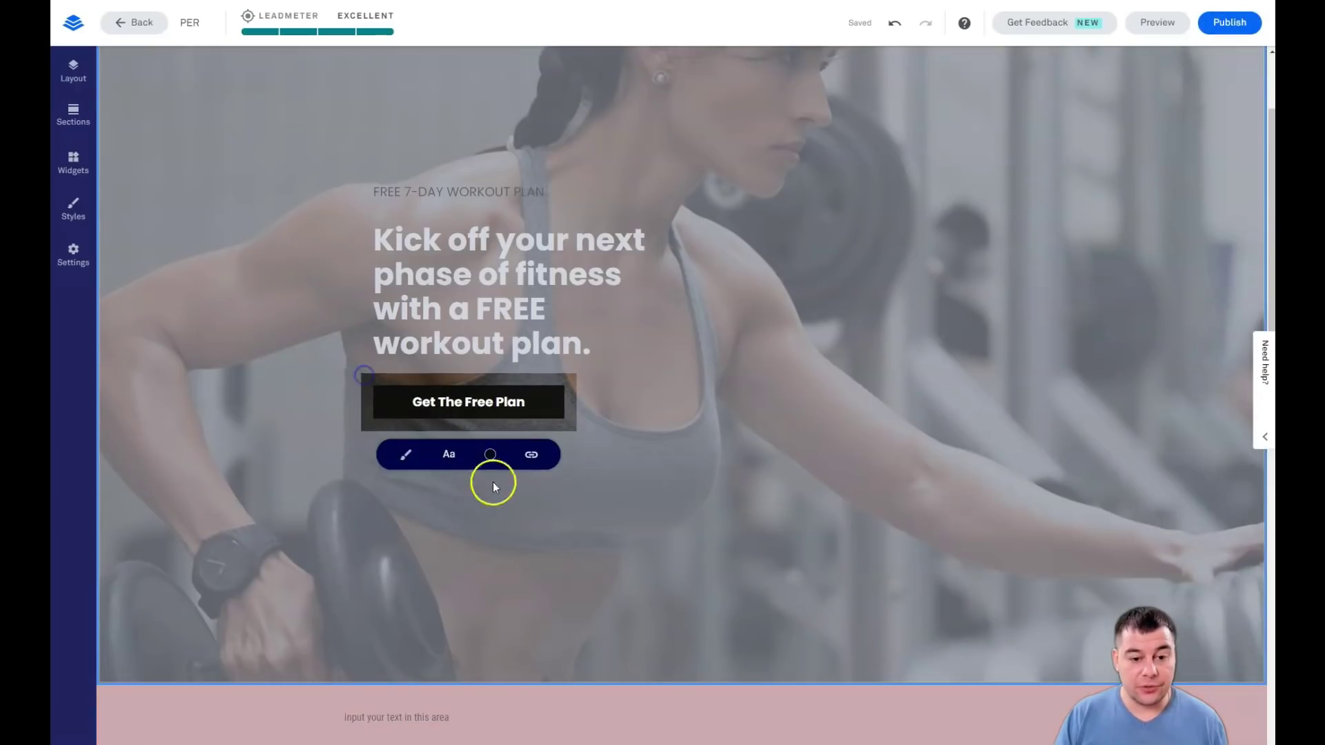
pyautogui.click(490, 454)
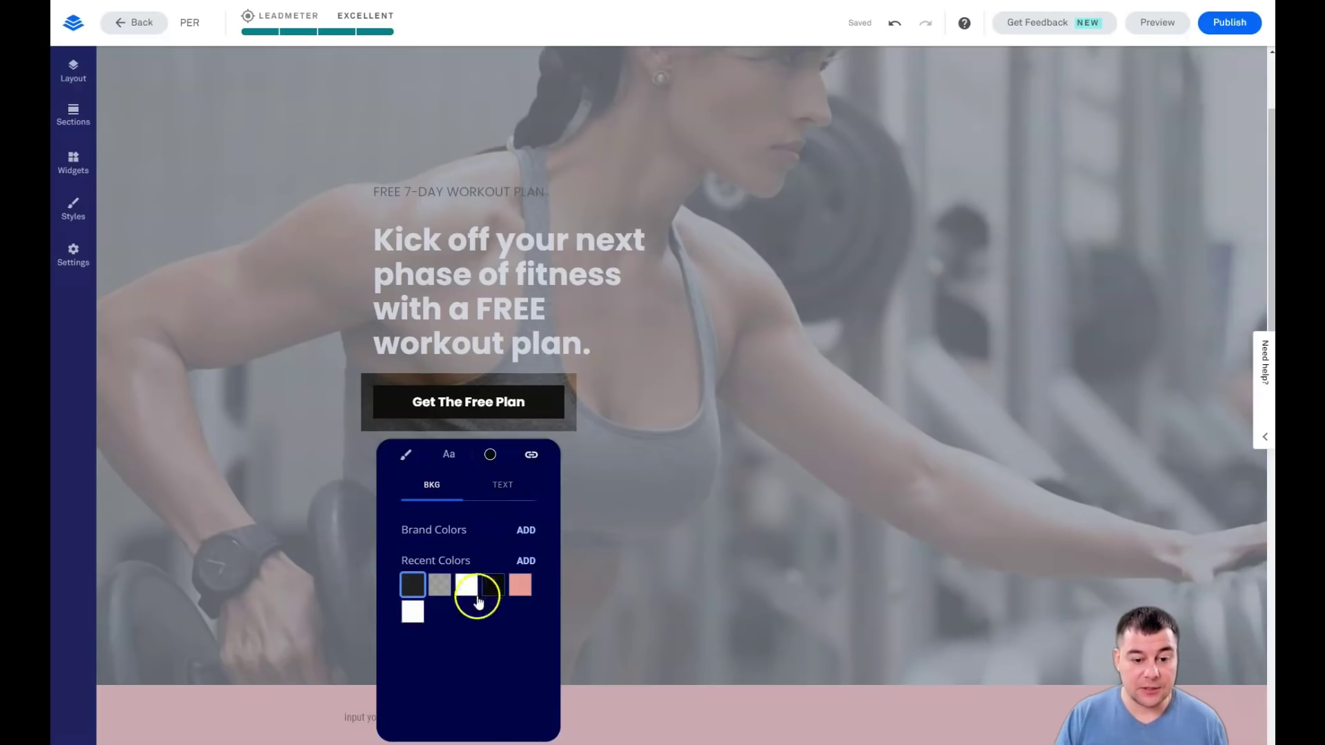
pyautogui.click(439, 585)
pyautogui.click(388, 526)
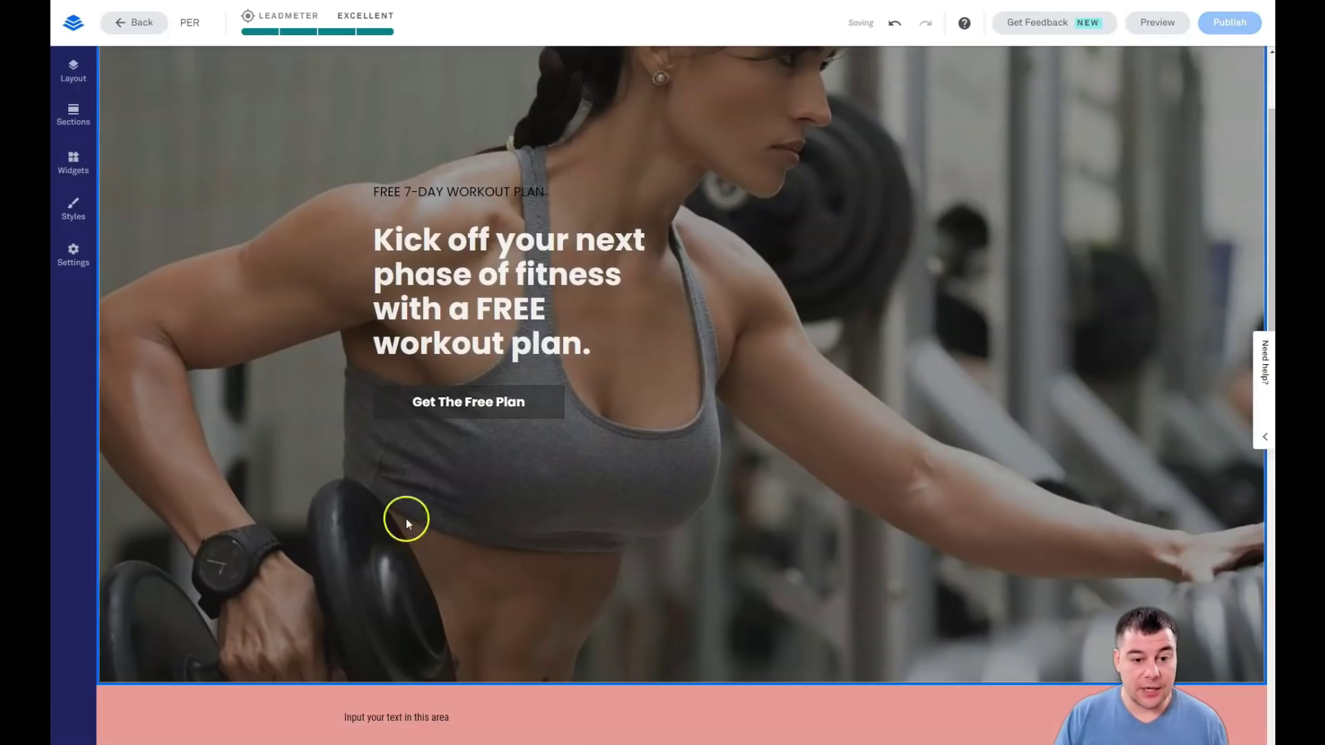
# Set the background of the "Get The Free Plan" button to the black recent color.
pyautogui.click(523, 405)
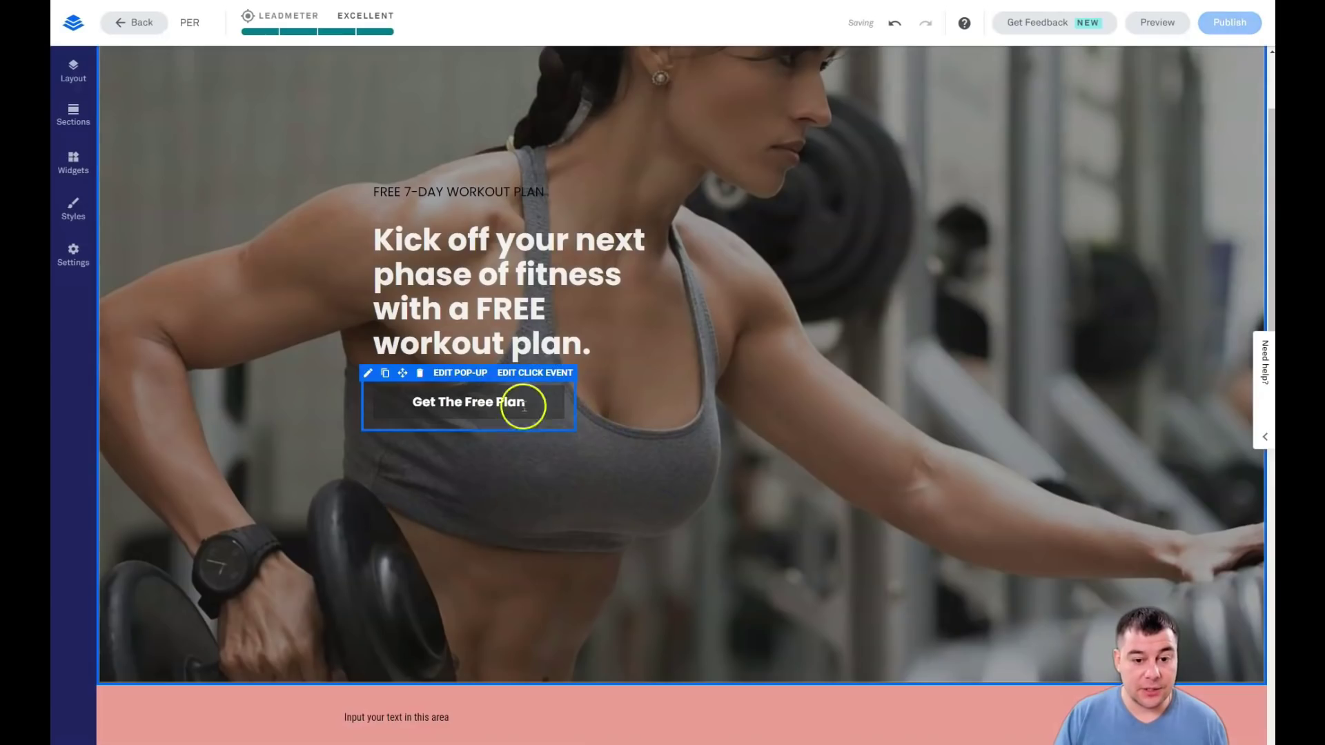
pyautogui.click(385, 378)
pyautogui.click(489, 455)
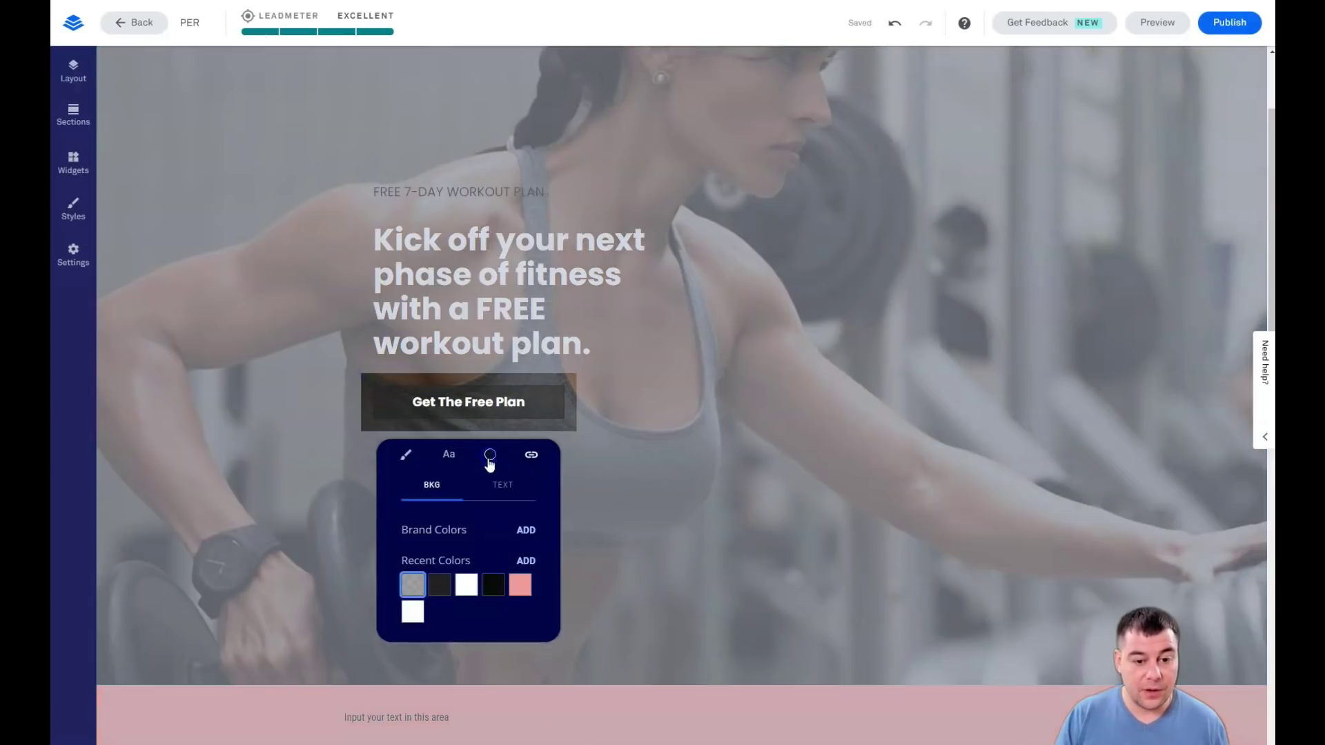
pyautogui.click(493, 584)
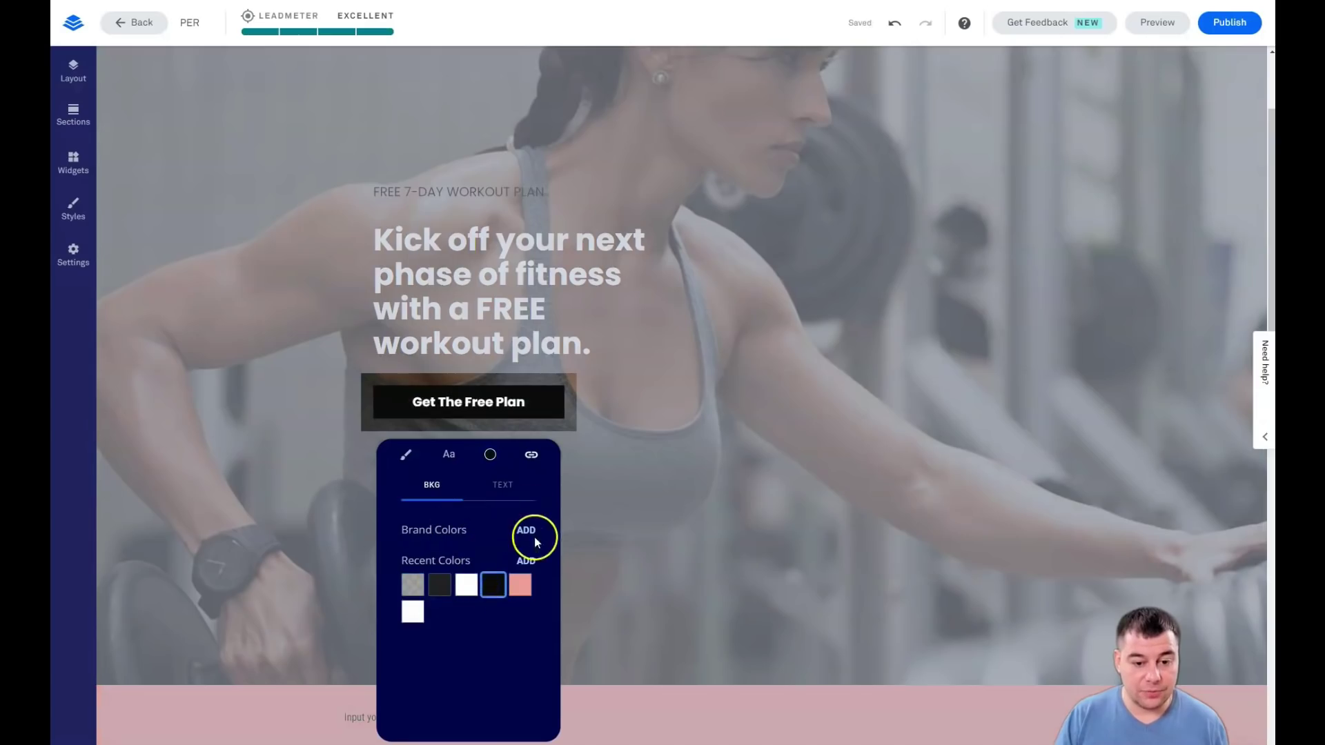
# Set the text color of the "Get The Free Plan" button to the salmon pink recent color.
pyautogui.click(499, 486)
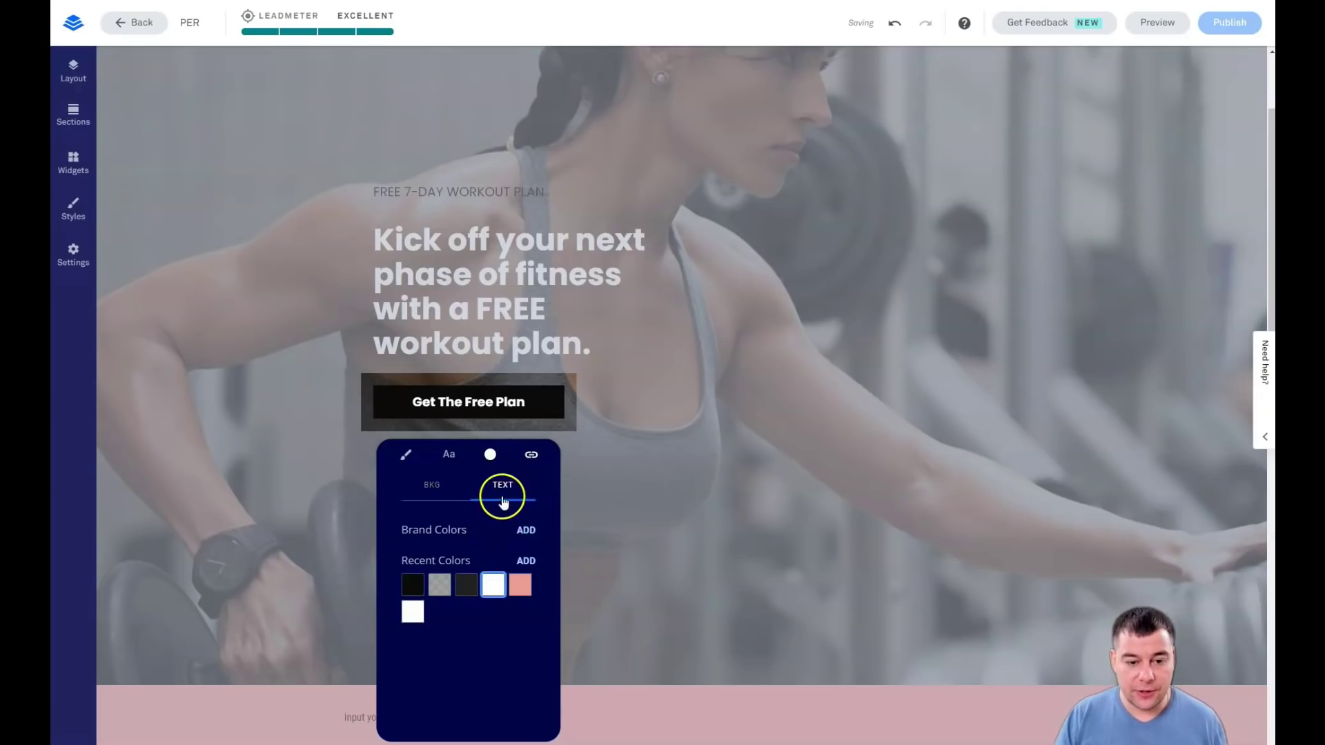
pyautogui.click(520, 585)
pyautogui.click(506, 461)
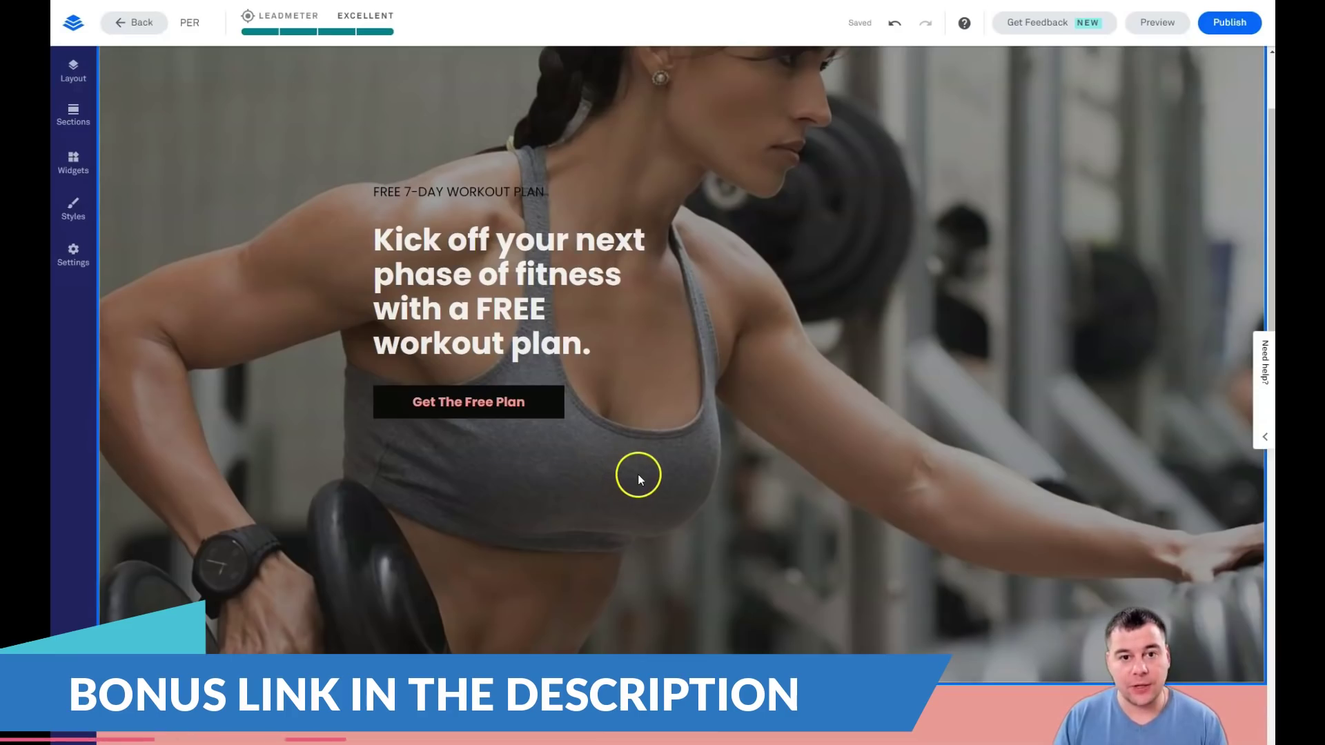
pyautogui.scroll(2, 647, 455)
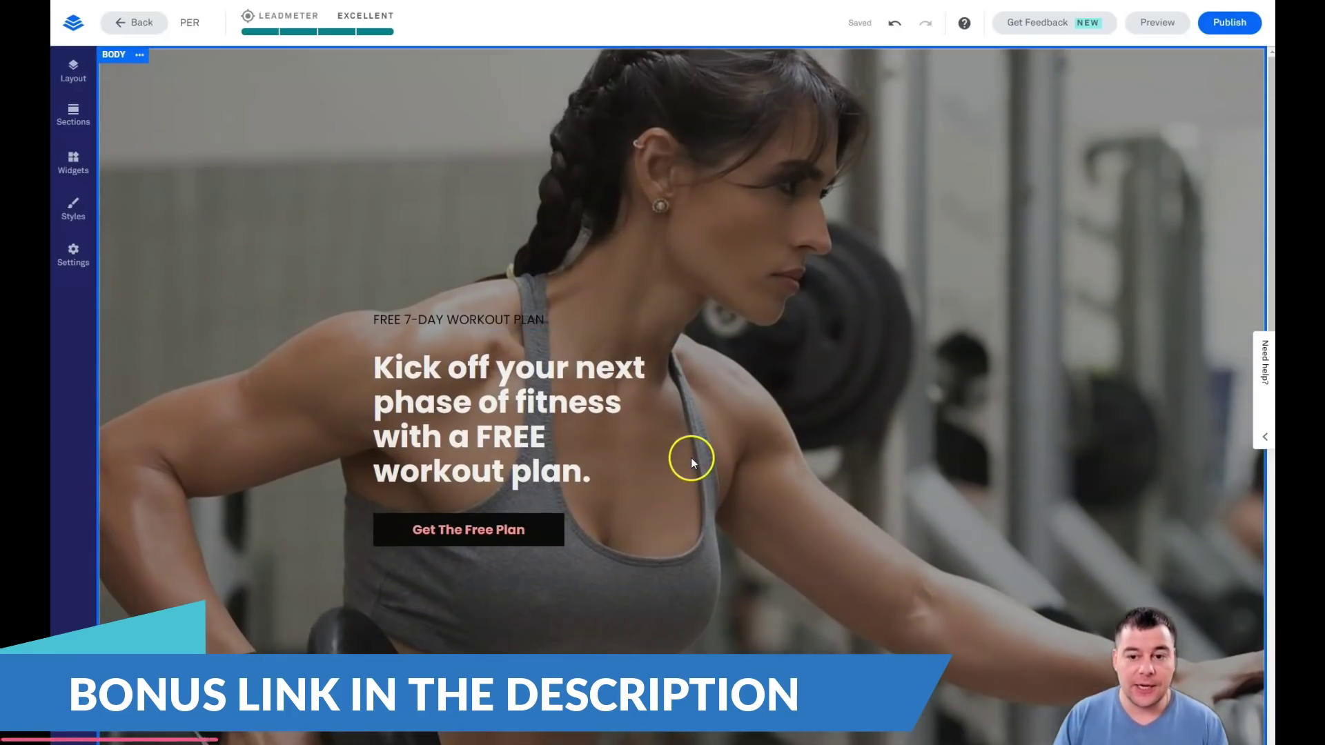
pyautogui.scroll(-3, 690, 457)
pyautogui.scroll(3, 694, 455)
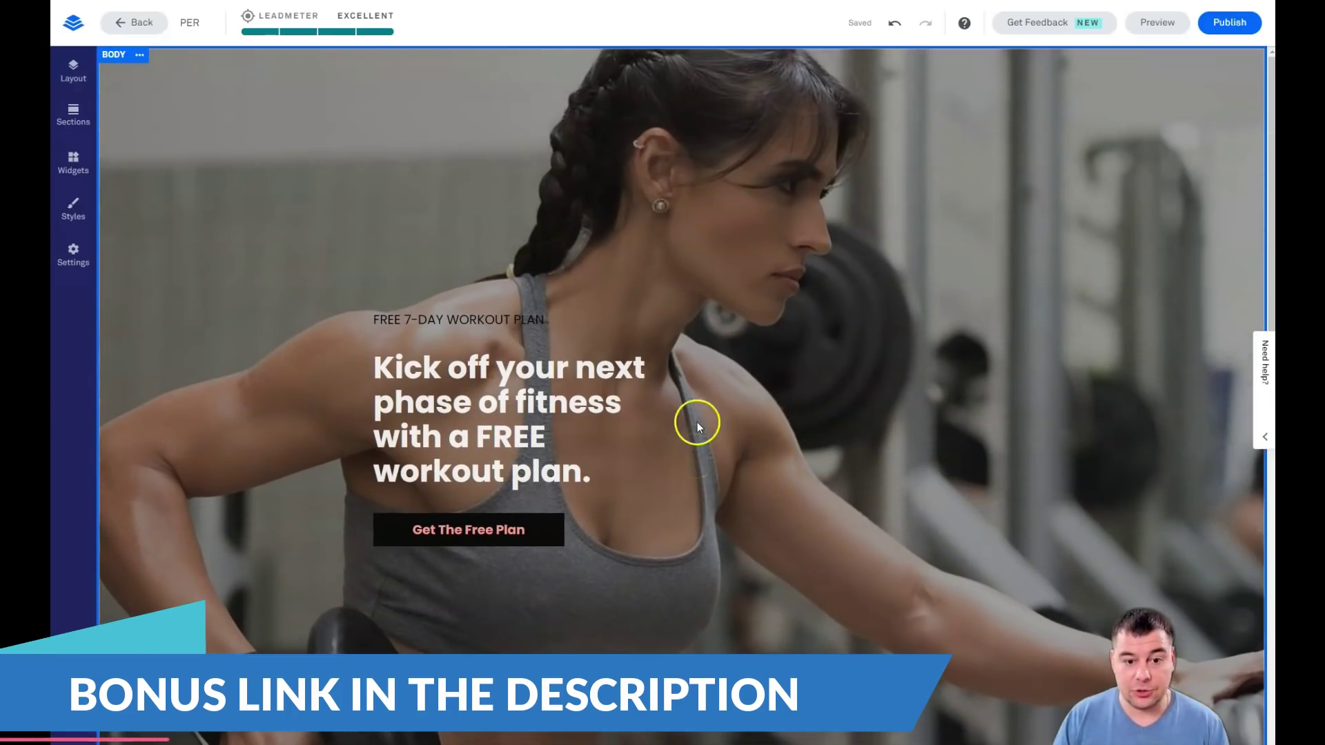
# Review the click event options of the "Get The Free Plan" button, including the pop-up choices and link types, and close them.
pyautogui.moveTo(438, 534)
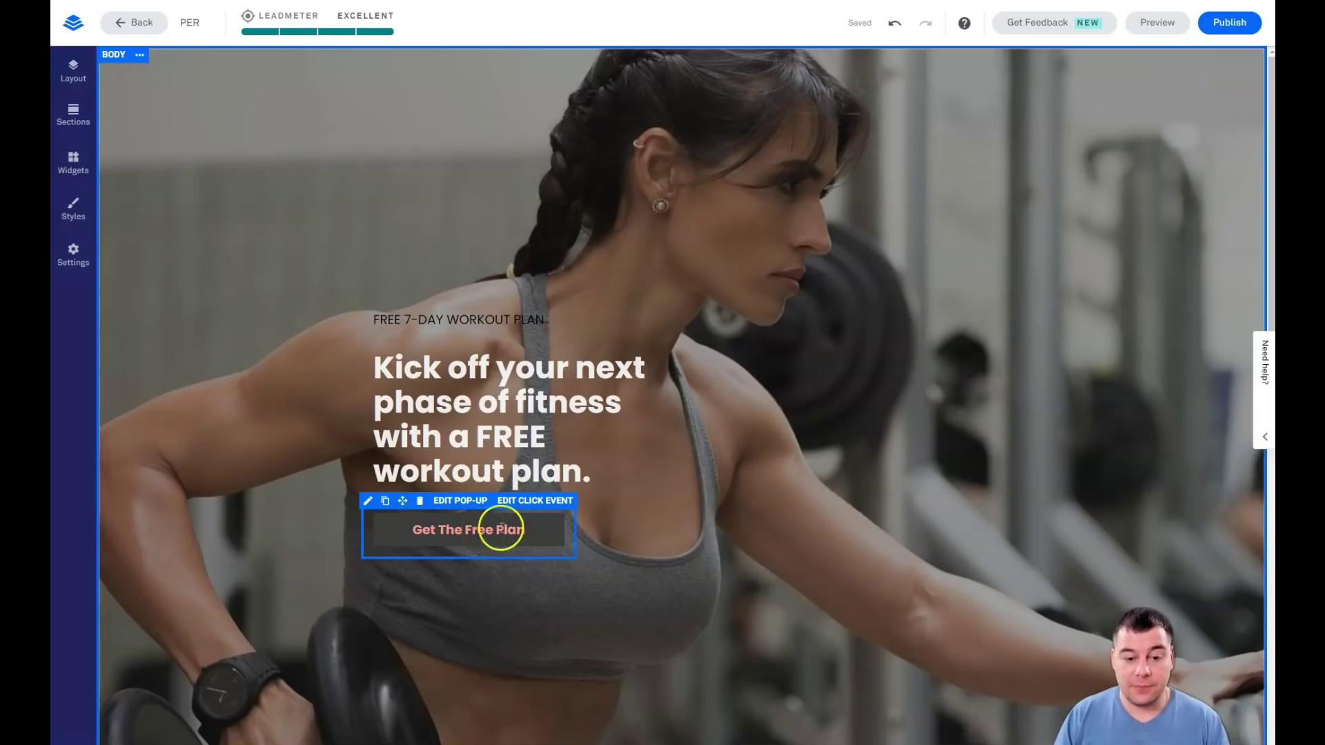
pyautogui.click(532, 500)
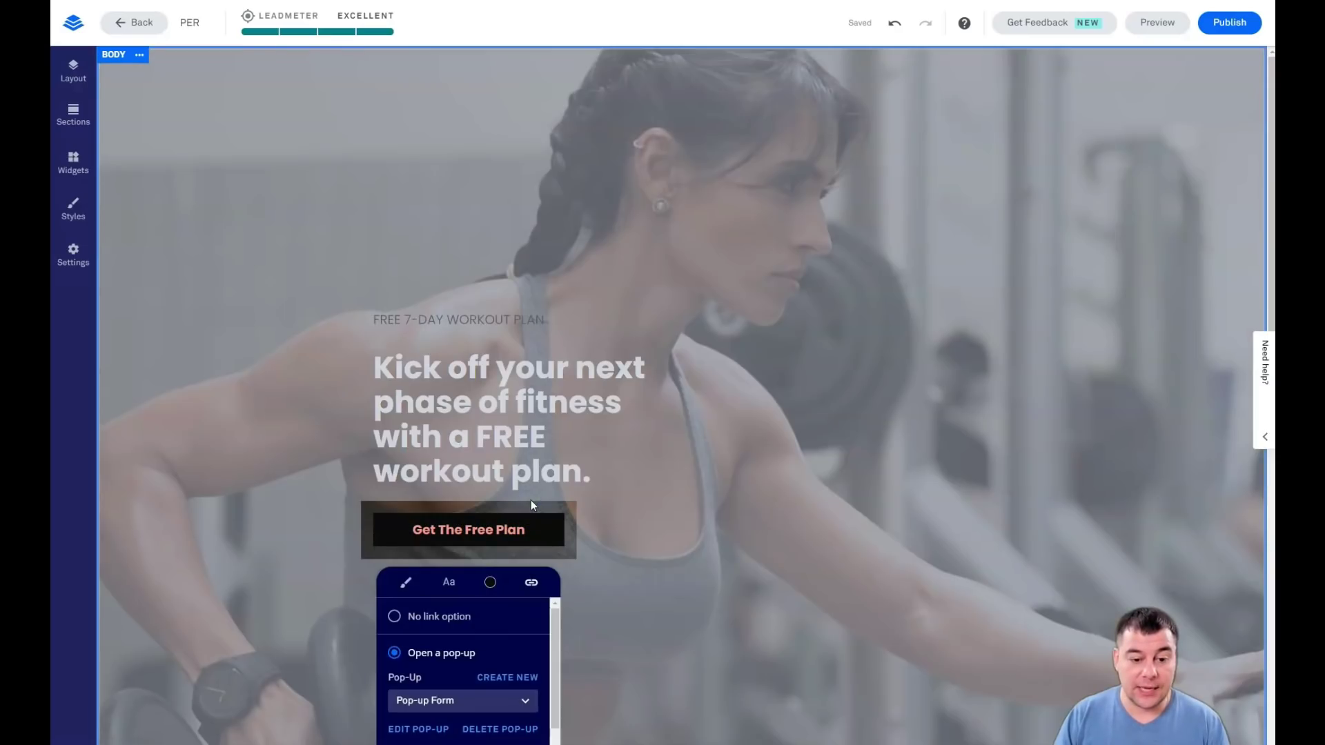
pyautogui.scroll(-2, 590, 556)
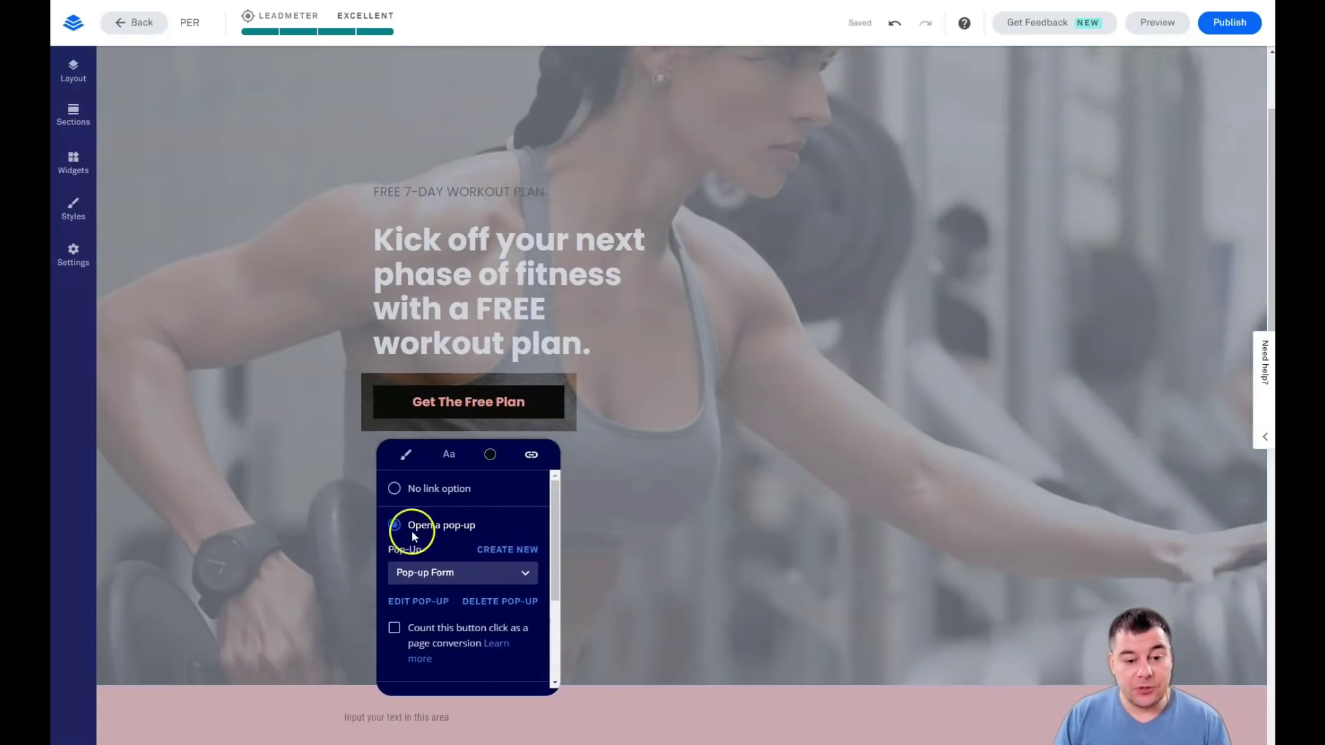
pyautogui.click(526, 577)
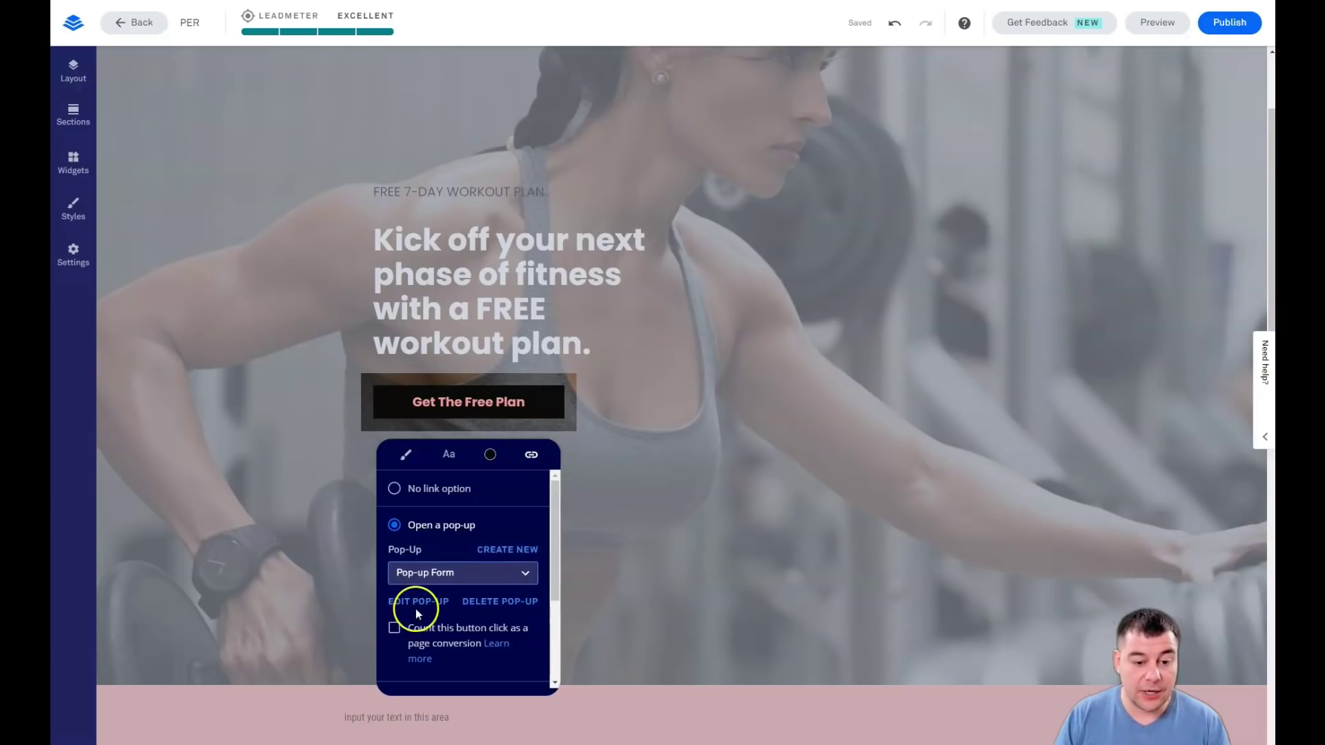
pyautogui.scroll(-2, 414, 600)
pyautogui.scroll(1, 416, 497)
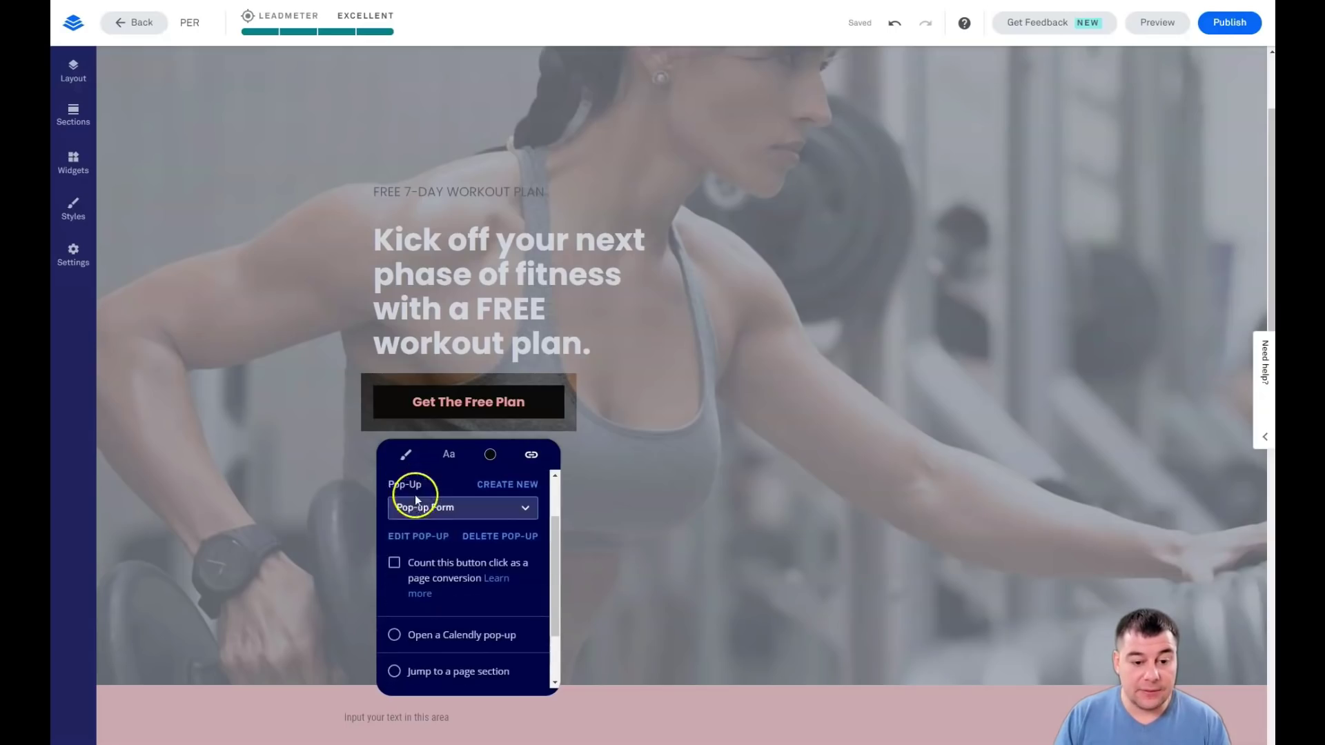
pyautogui.scroll(-2, 504, 541)
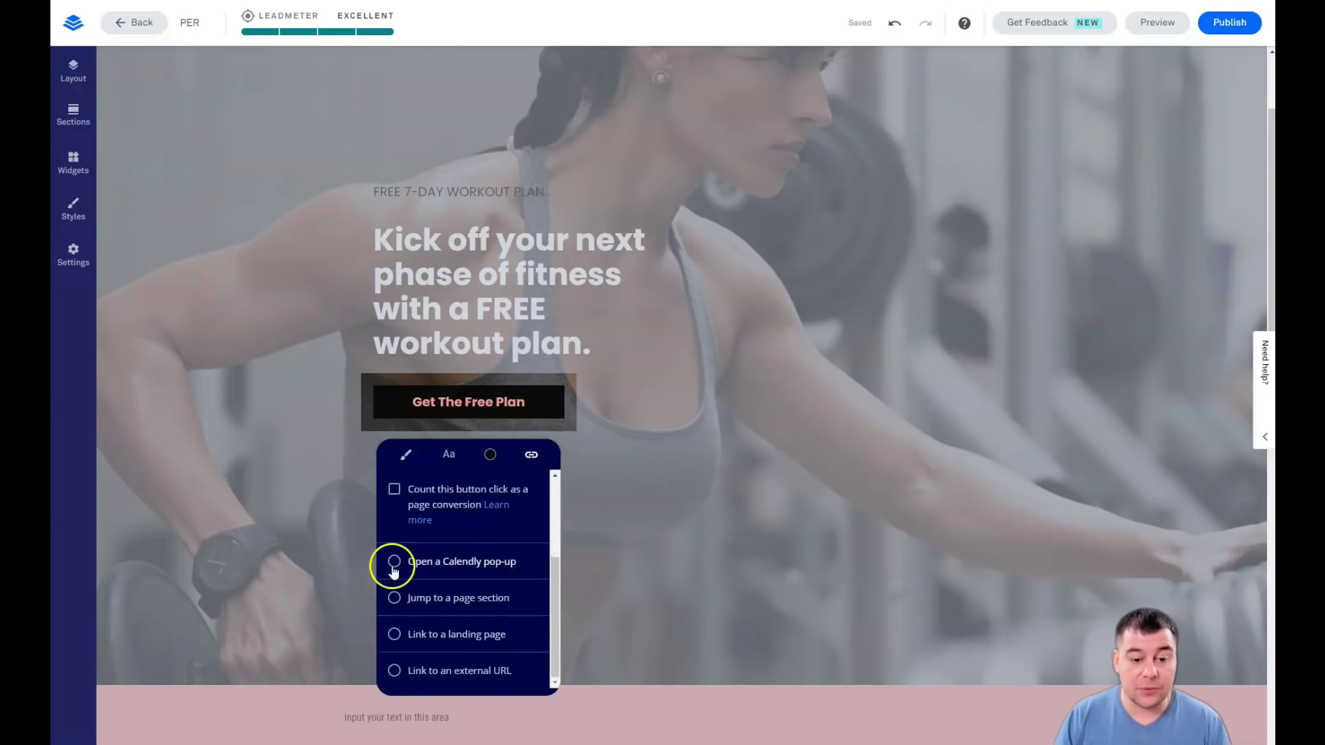
pyautogui.scroll(-1, 455, 552)
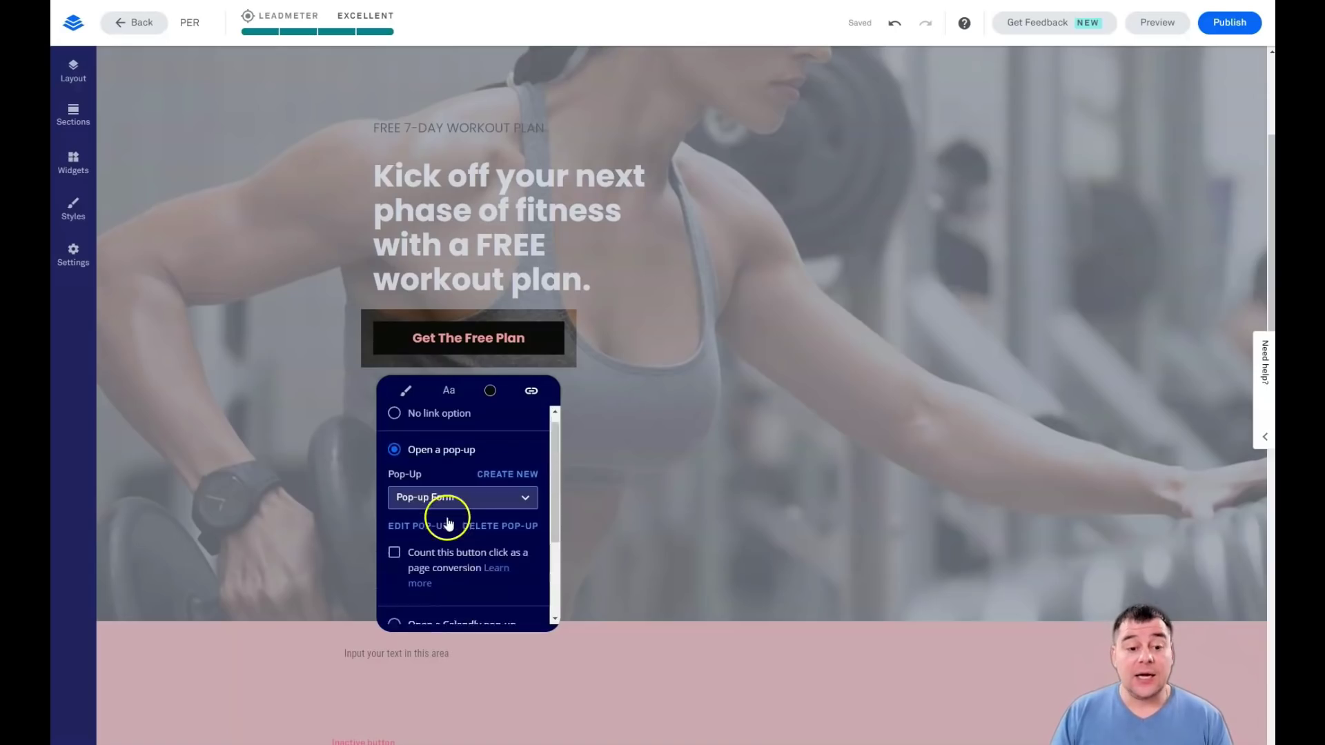
pyautogui.scroll(3, 447, 523)
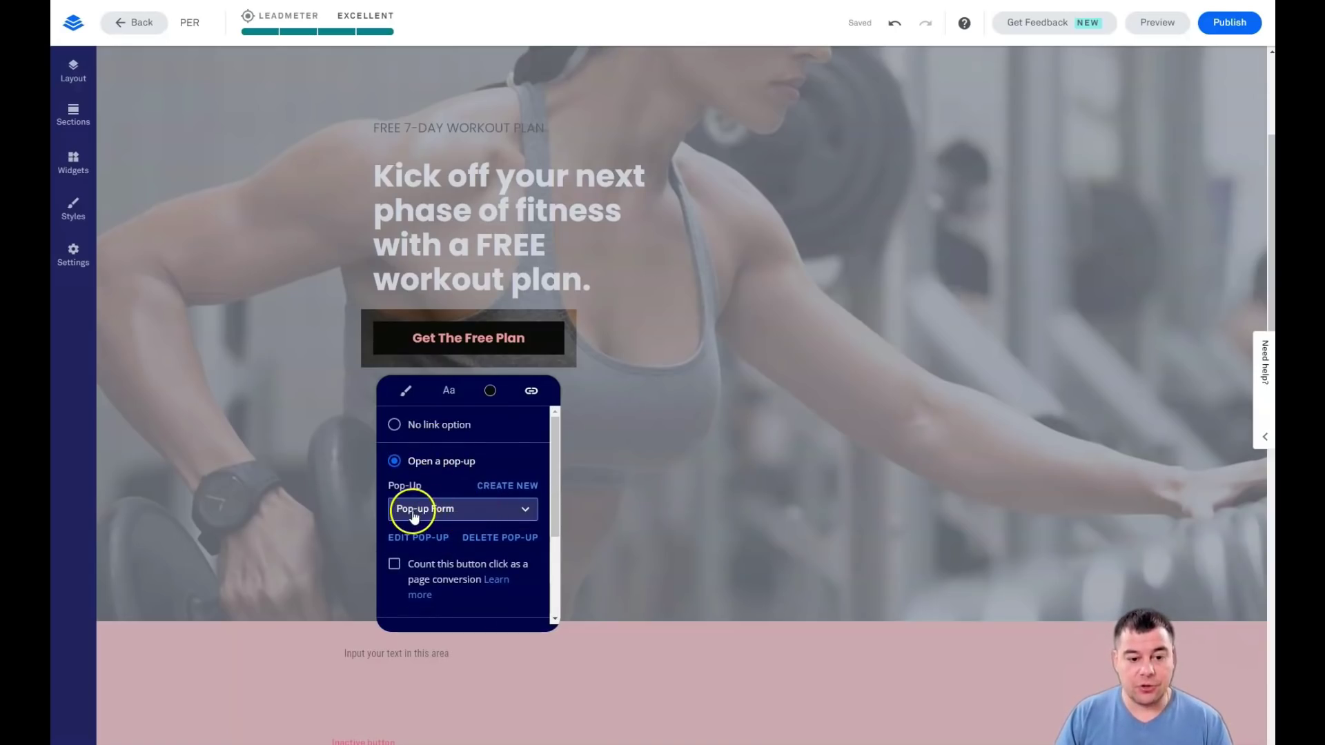
pyautogui.click(408, 509)
pyautogui.click(444, 514)
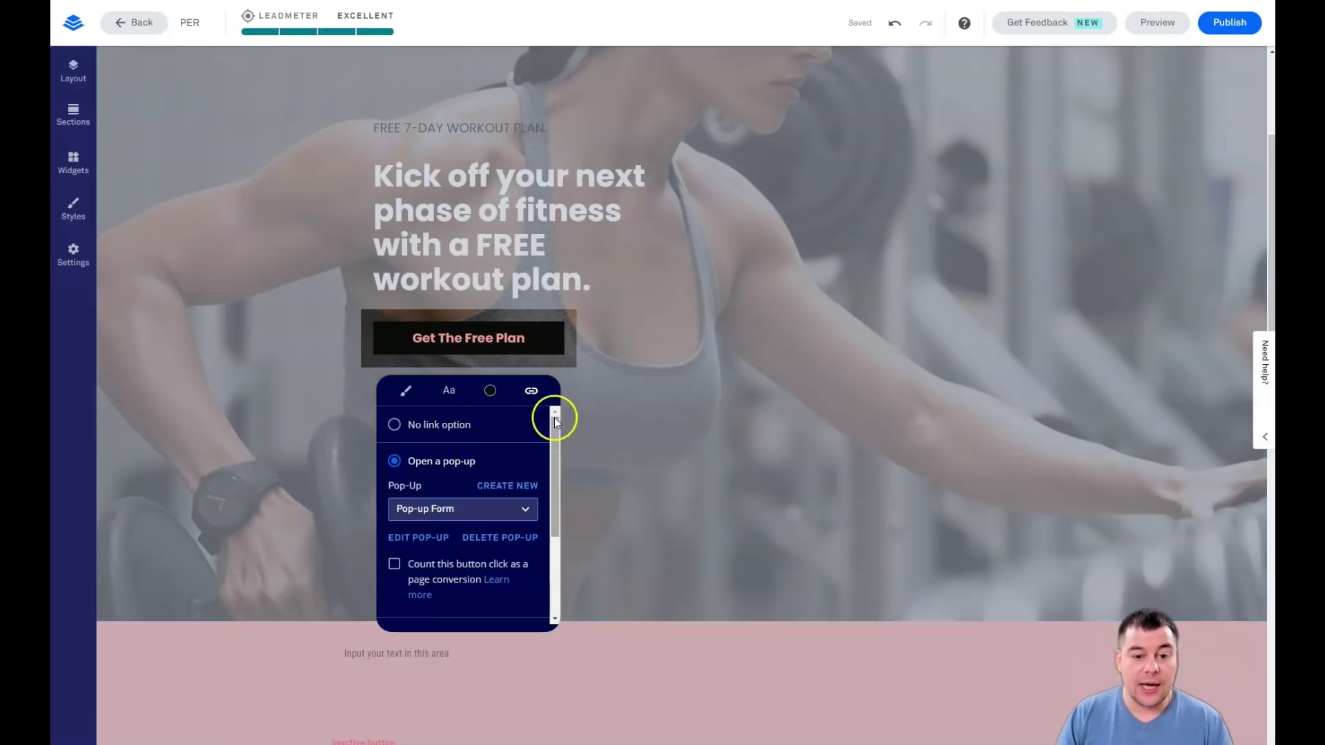
pyautogui.click(573, 439)
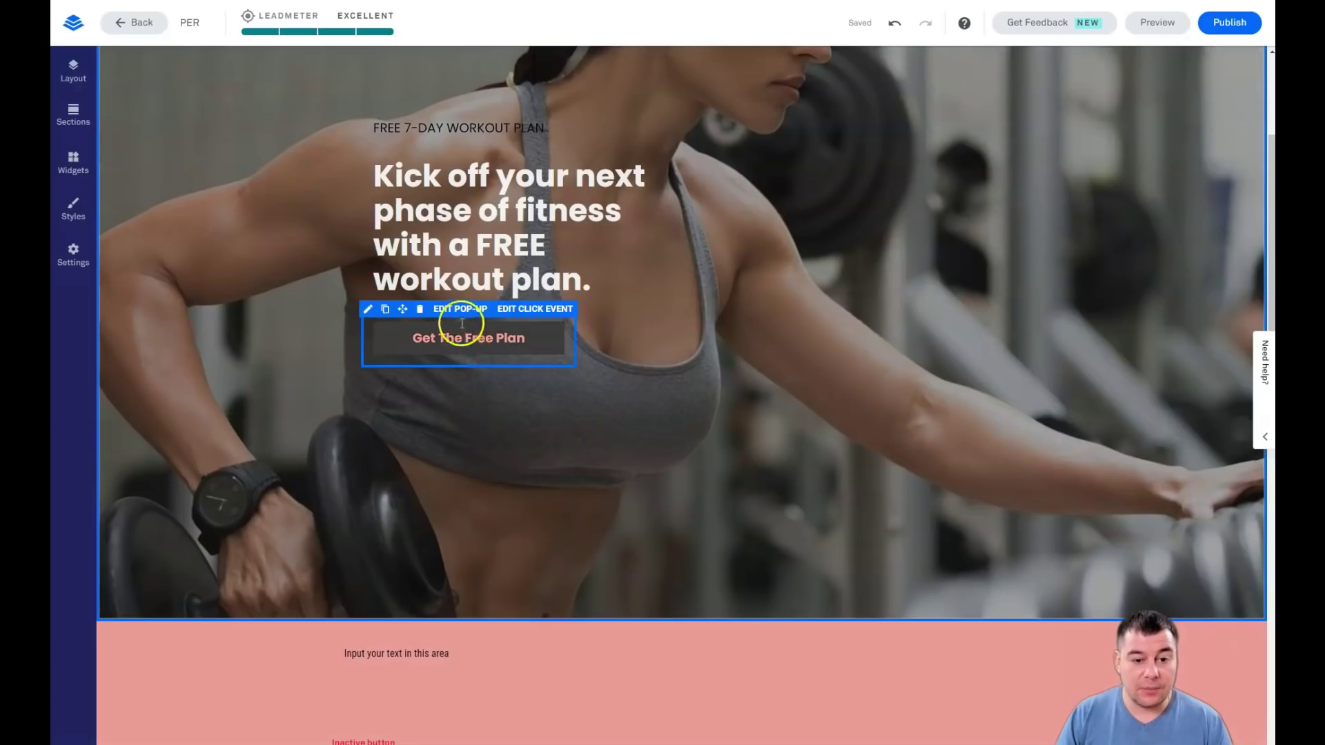
# Open the "Get The Free Plan" button's pop-up for editing and briefly check the email form's styling options.
pyautogui.click(461, 311)
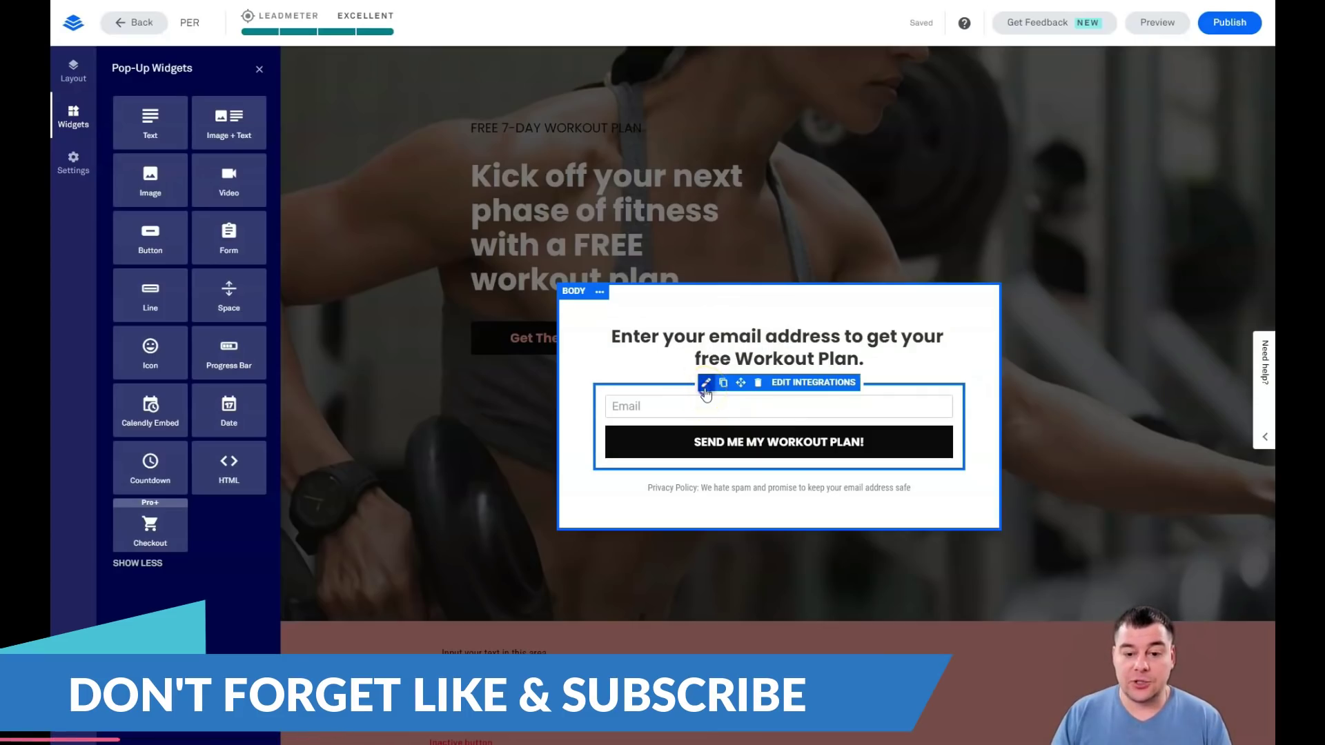
pyautogui.click(705, 392)
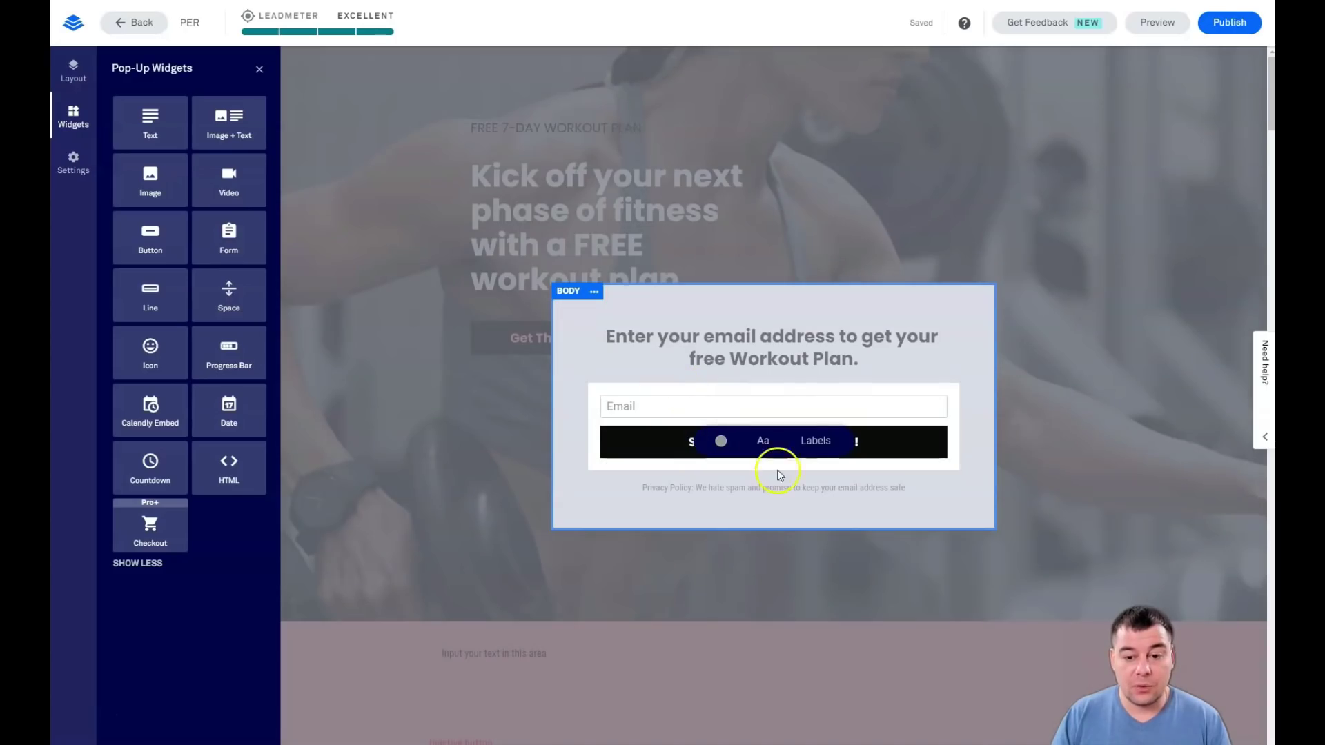
pyautogui.click(714, 348)
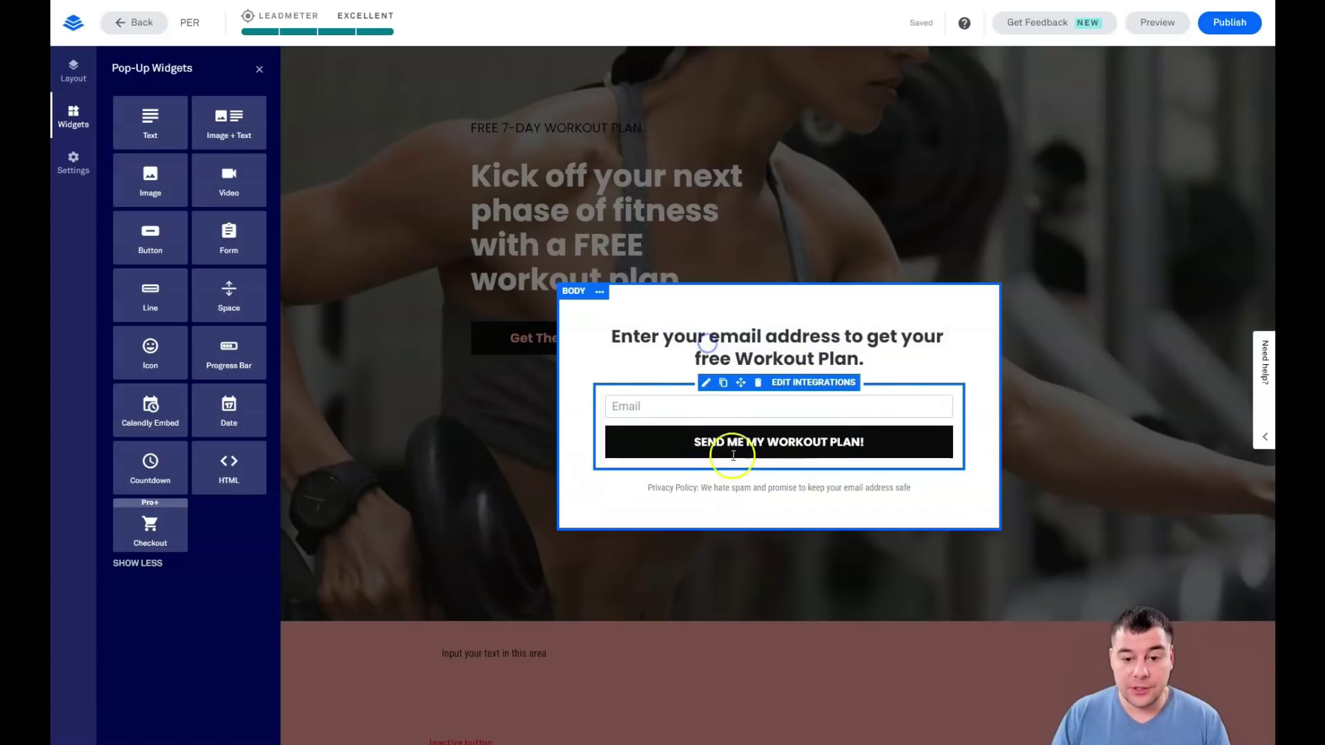
# Open the pop-up form's integration settings and bring up the catalog of additional services.
pyautogui.click(798, 384)
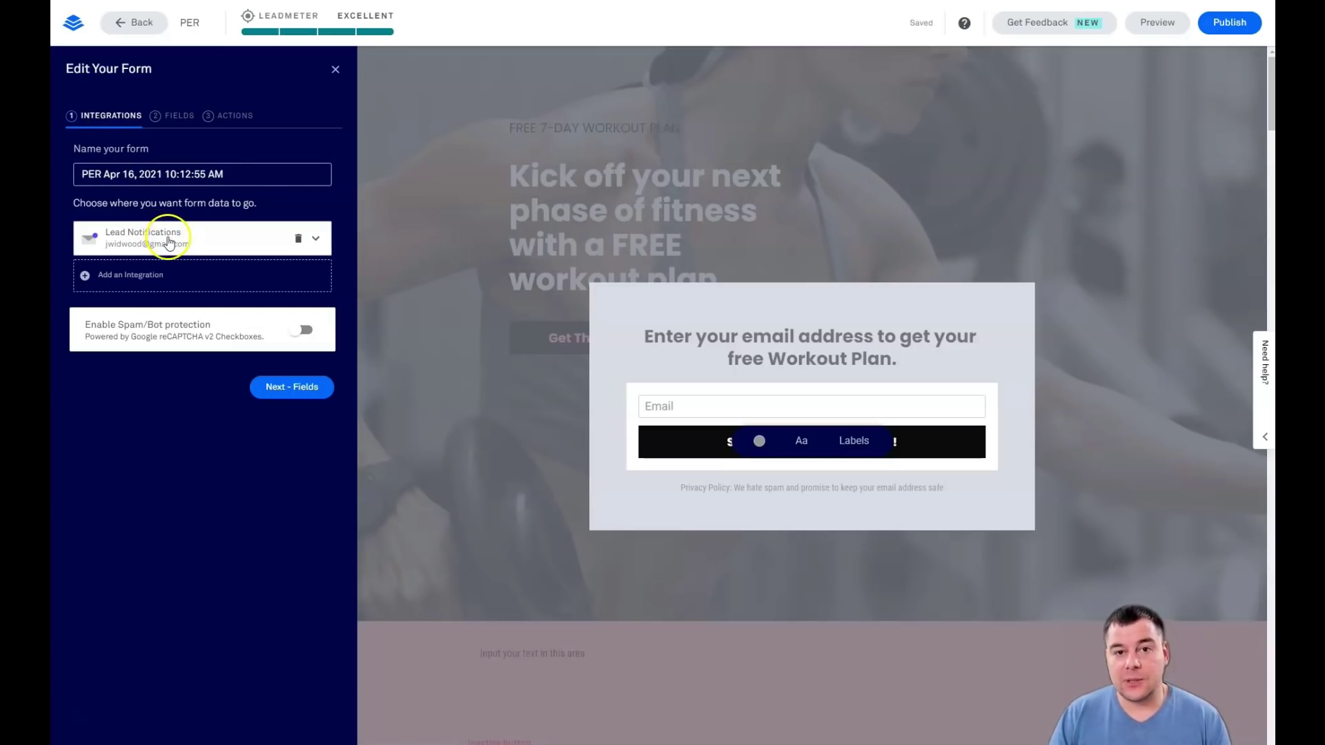
pyautogui.click(99, 277)
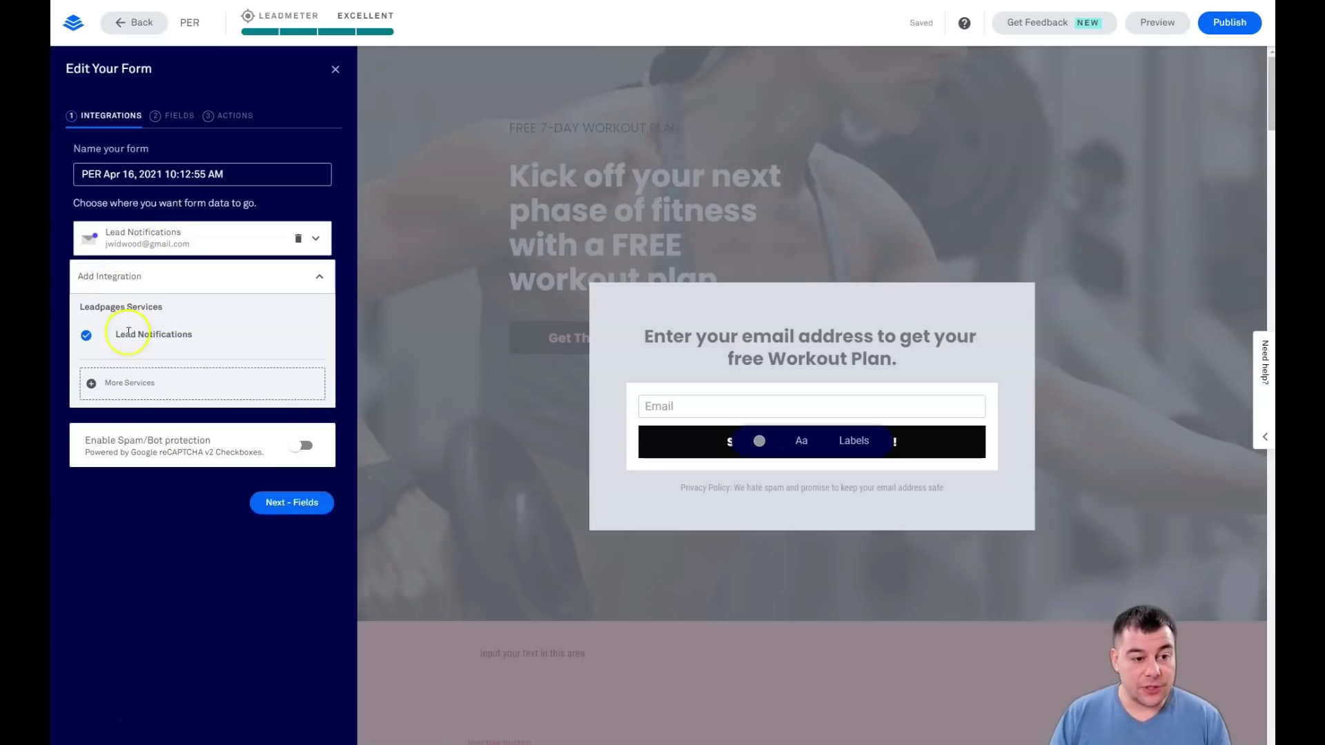
pyautogui.click(118, 385)
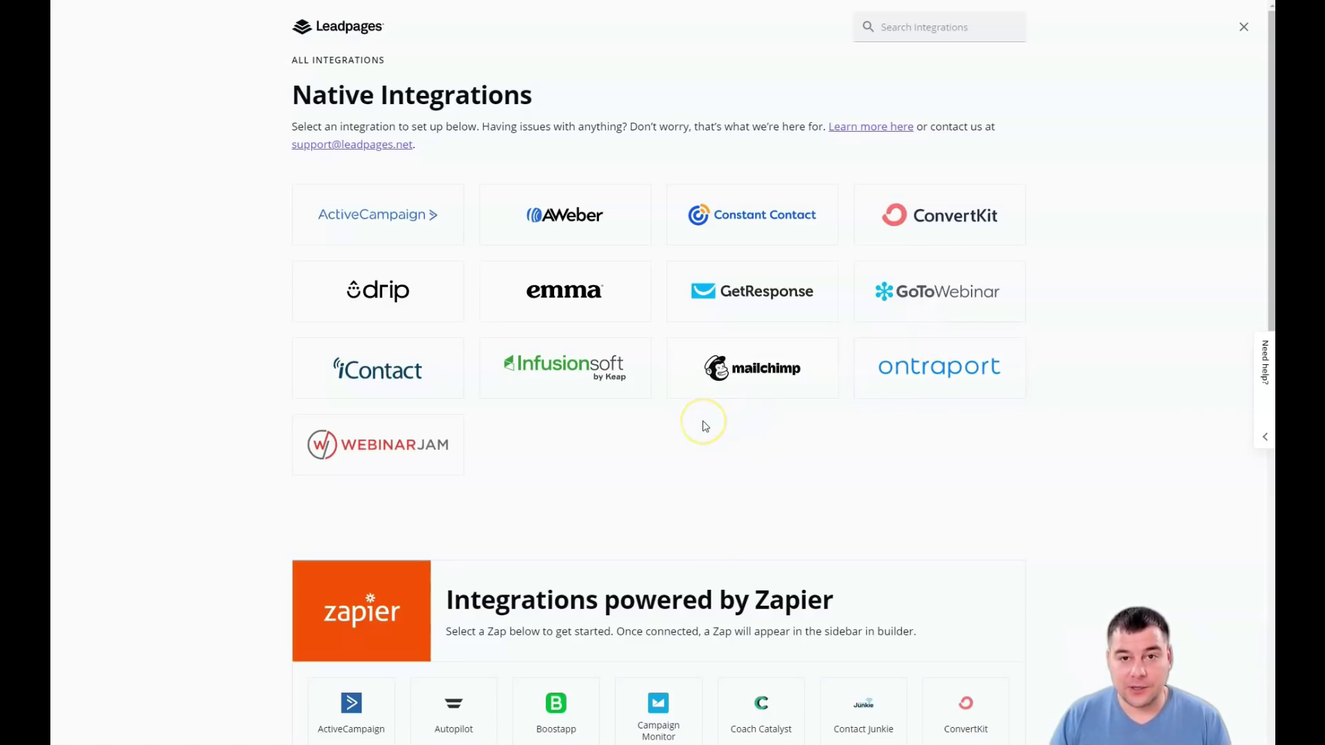
# Look through the native and Zapier-powered integrations, and return to the form's settings.
pyautogui.scroll(-4, 705, 425)
pyautogui.scroll(2, 710, 414)
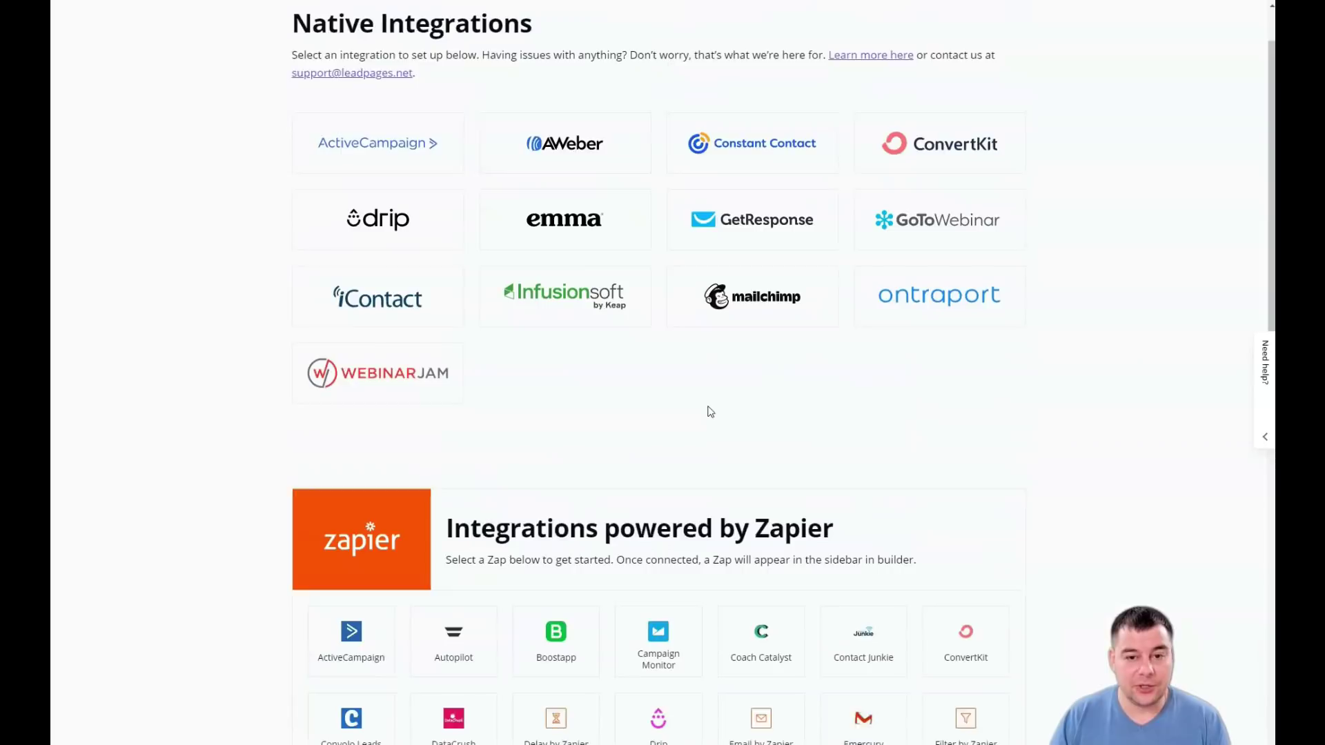
pyautogui.scroll(1, 710, 412)
pyautogui.scroll(-5, 704, 444)
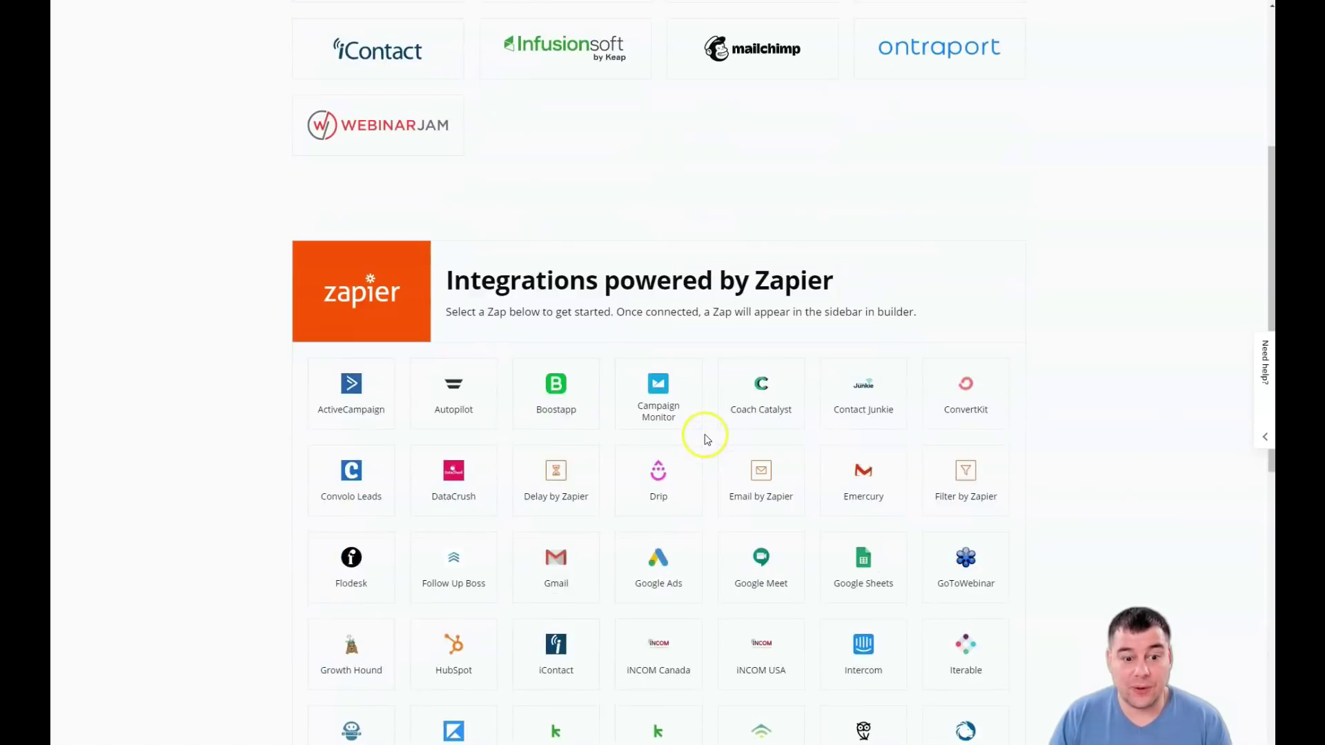
pyautogui.scroll(-2, 707, 439)
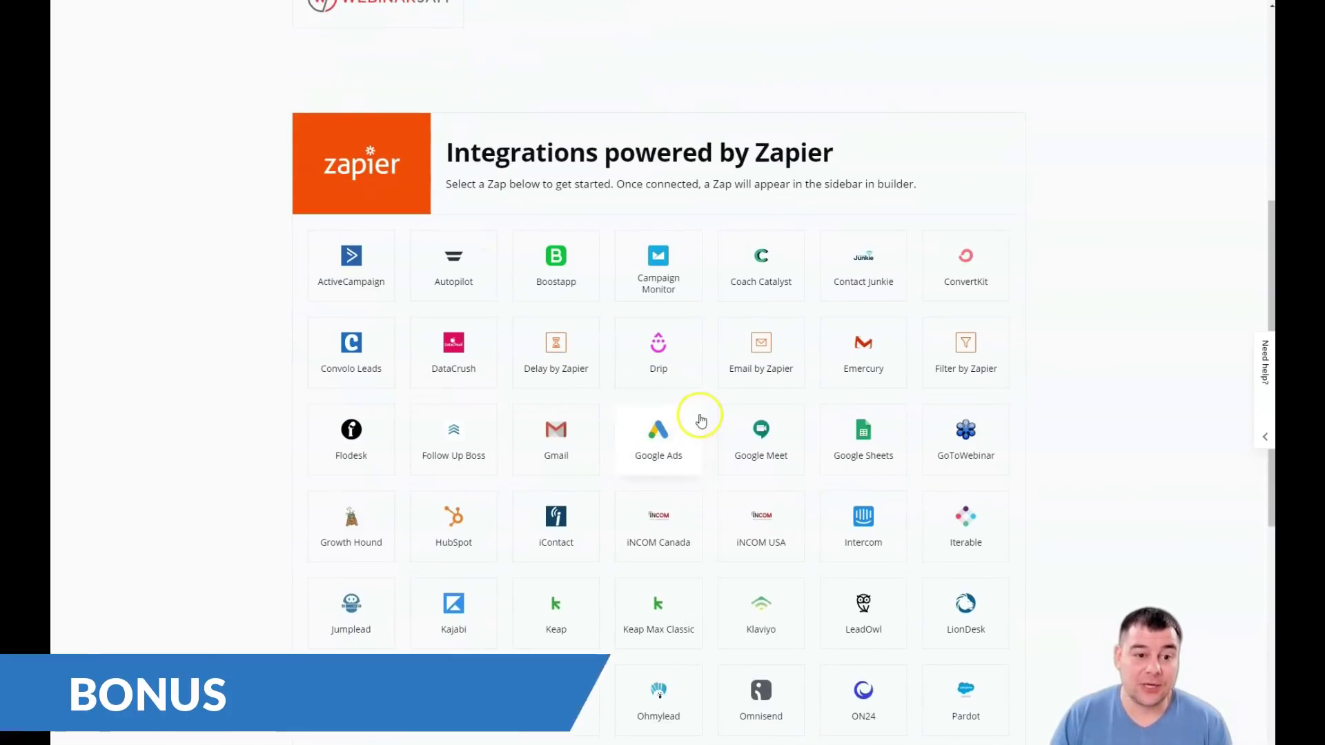
pyautogui.scroll(7, 701, 421)
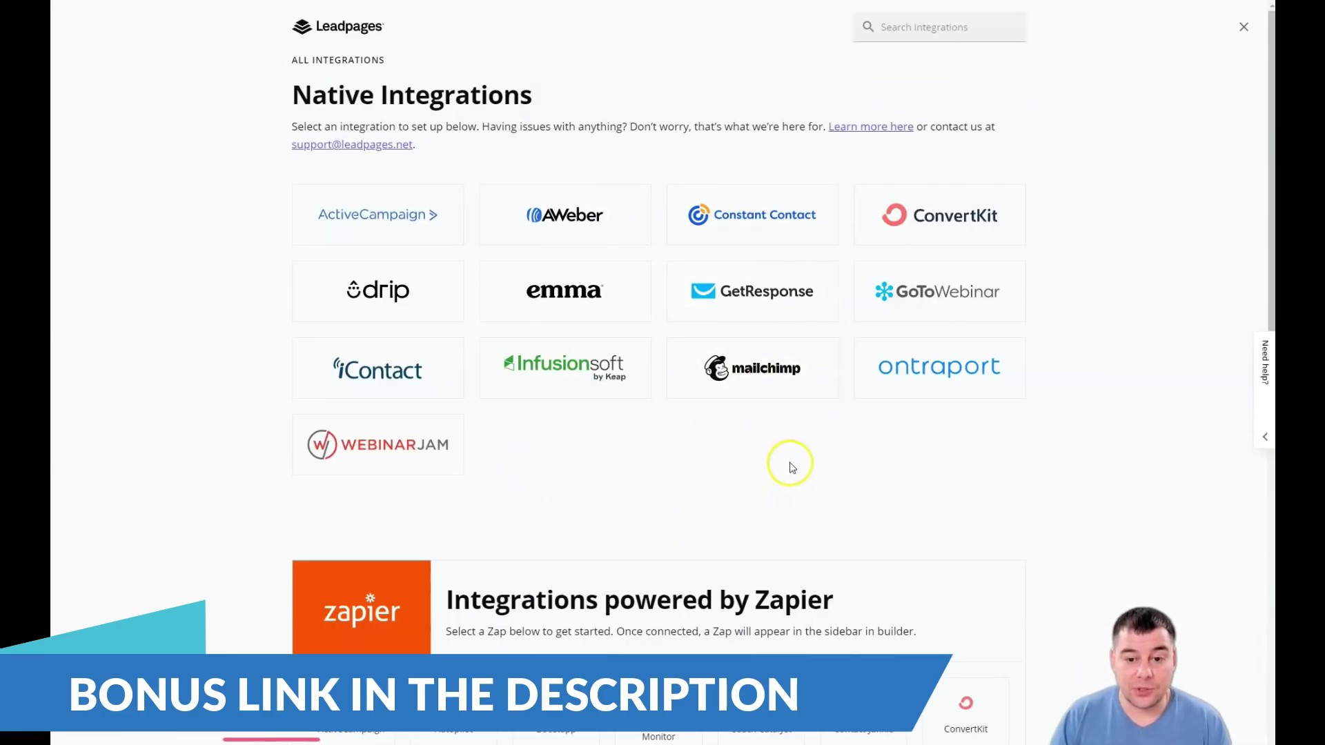
pyautogui.click(1243, 28)
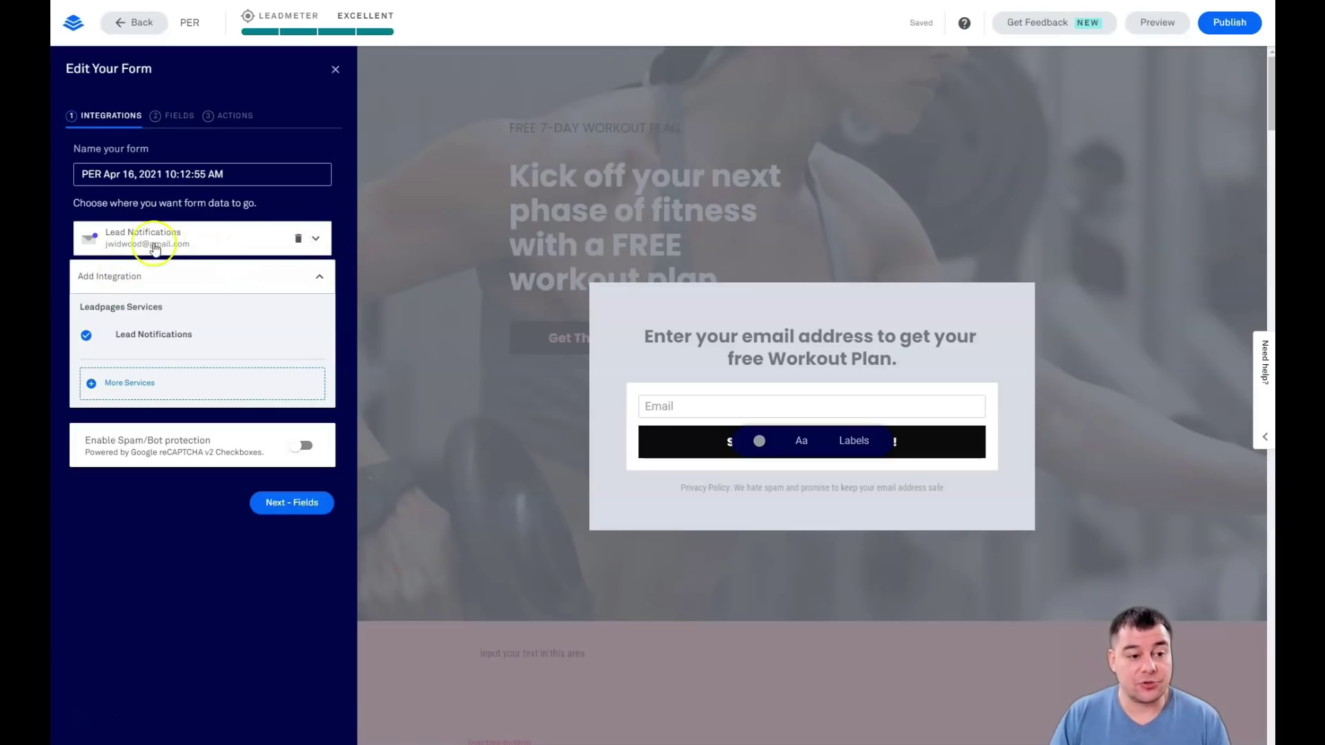
# Check the Lead Notifications destinations, collapse them, and go to the form's Fields settings.
pyautogui.click(315, 238)
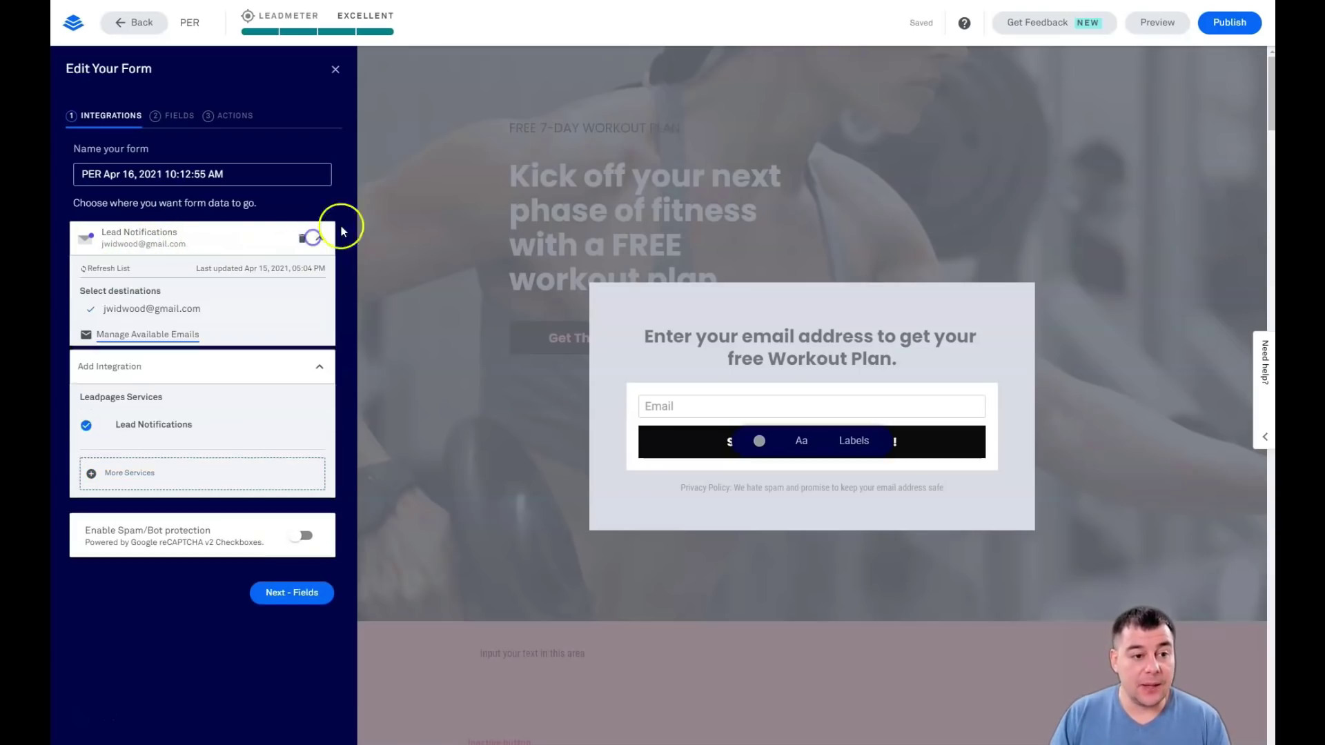
pyautogui.click(318, 238)
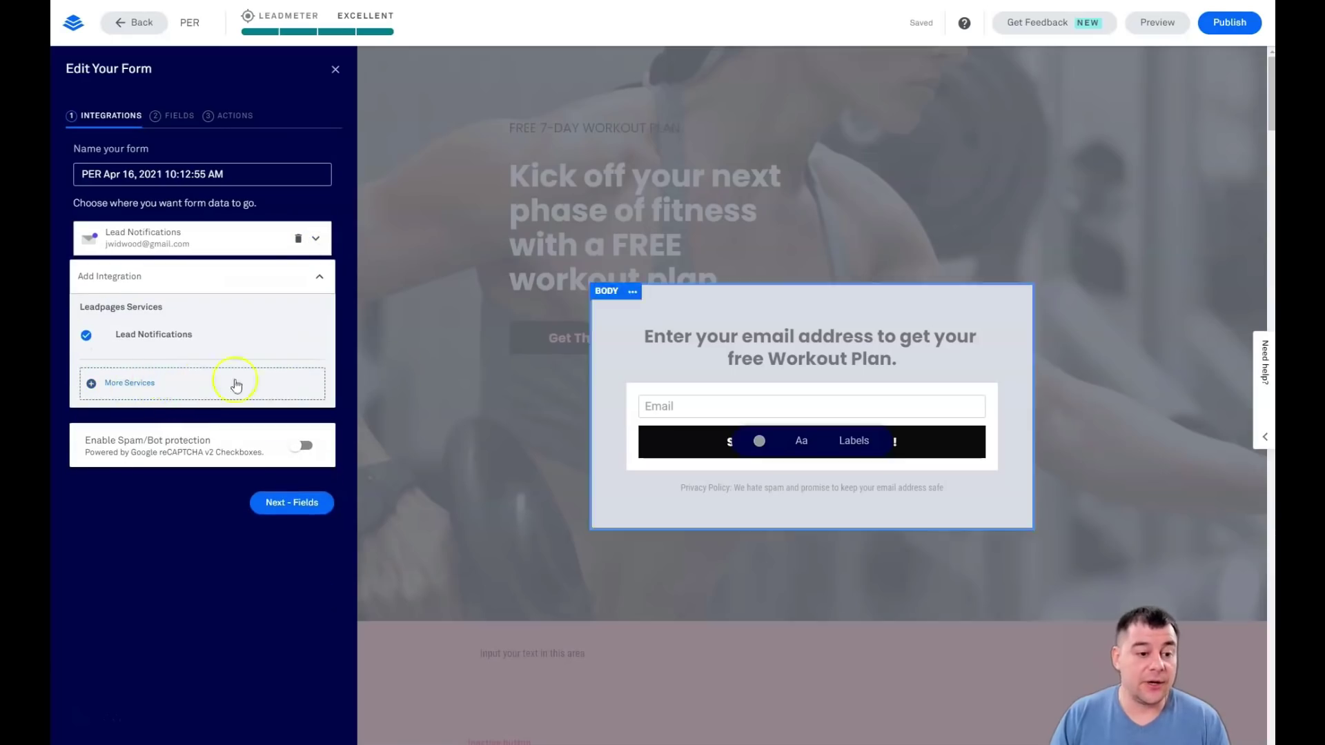
pyautogui.click(167, 119)
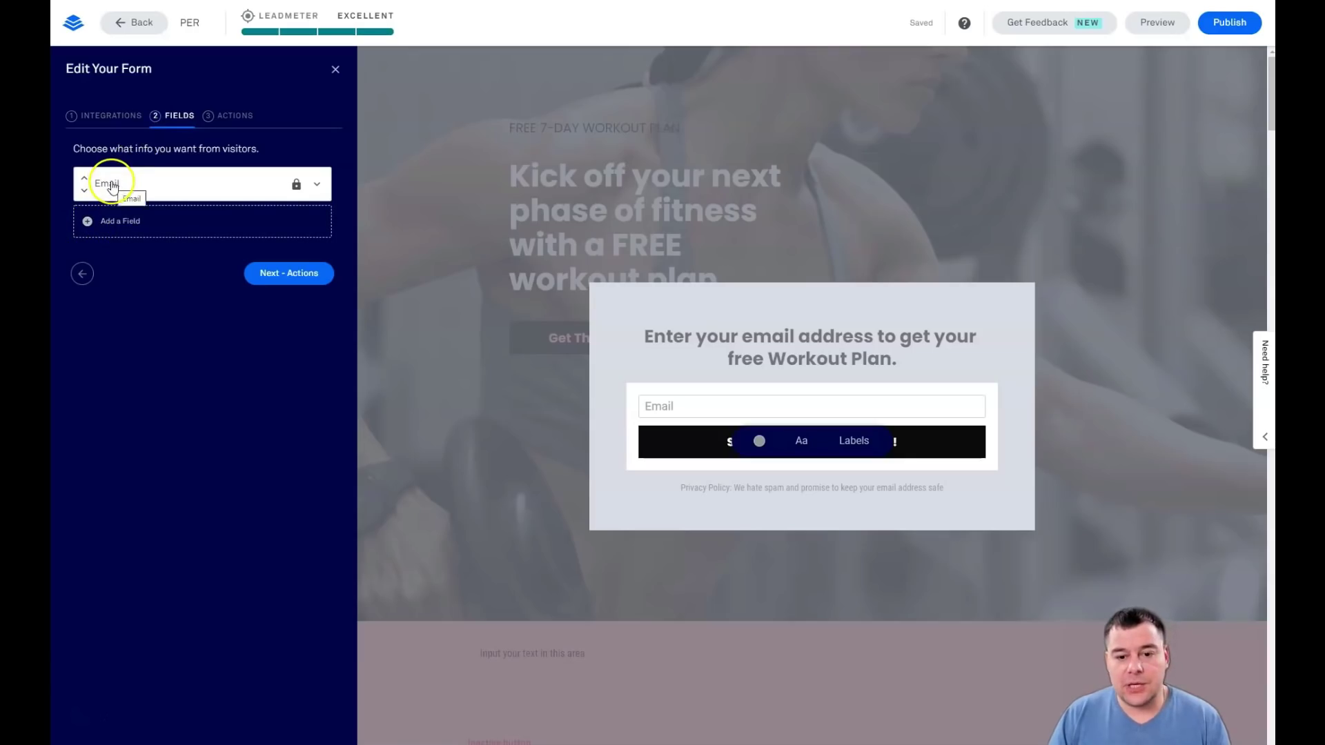
# Add a First Name field to the pop-up form.
pyautogui.click(88, 222)
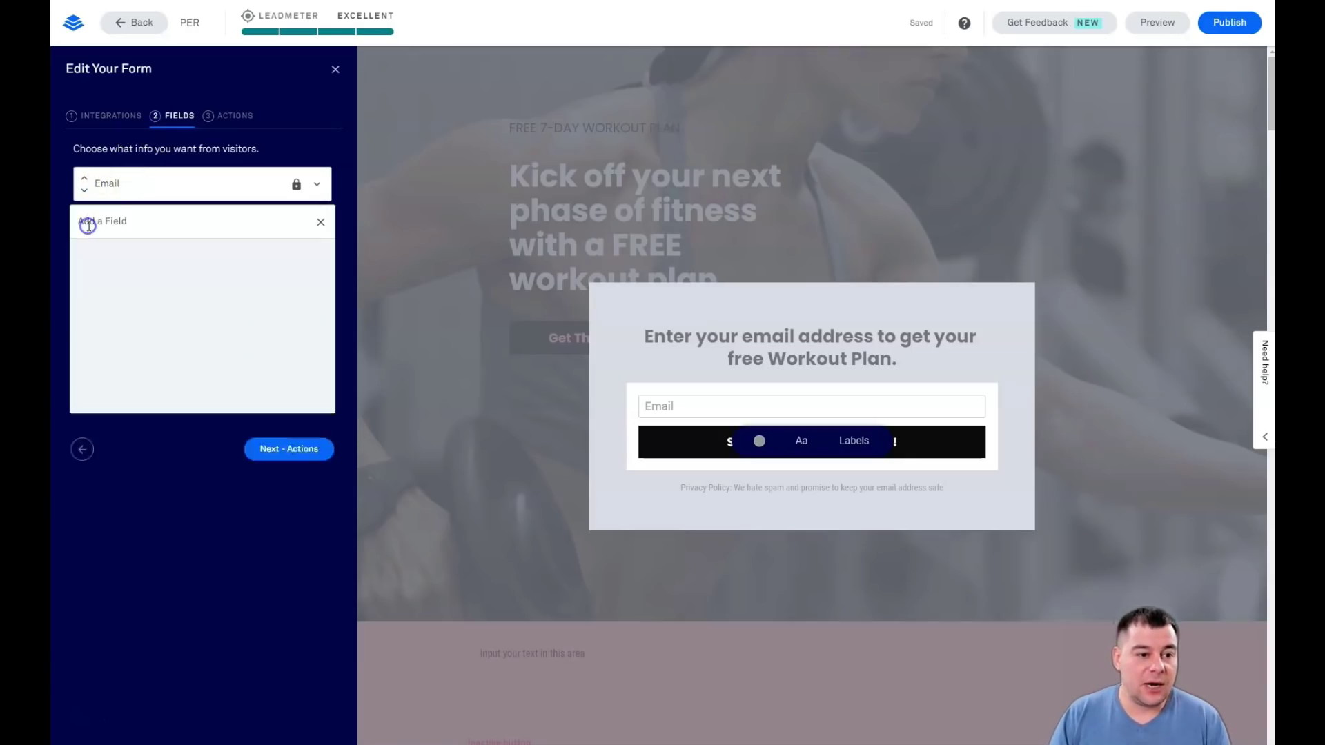
pyautogui.click(236, 292)
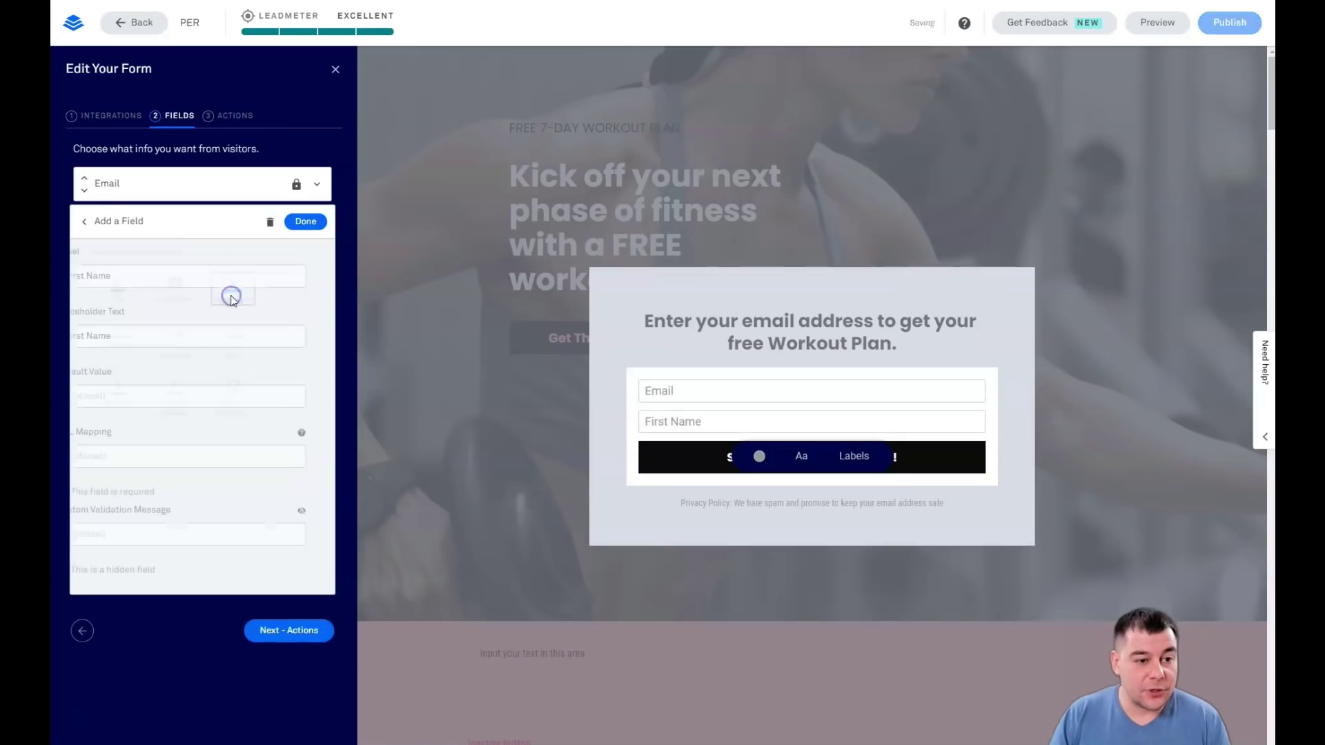
pyautogui.click(305, 225)
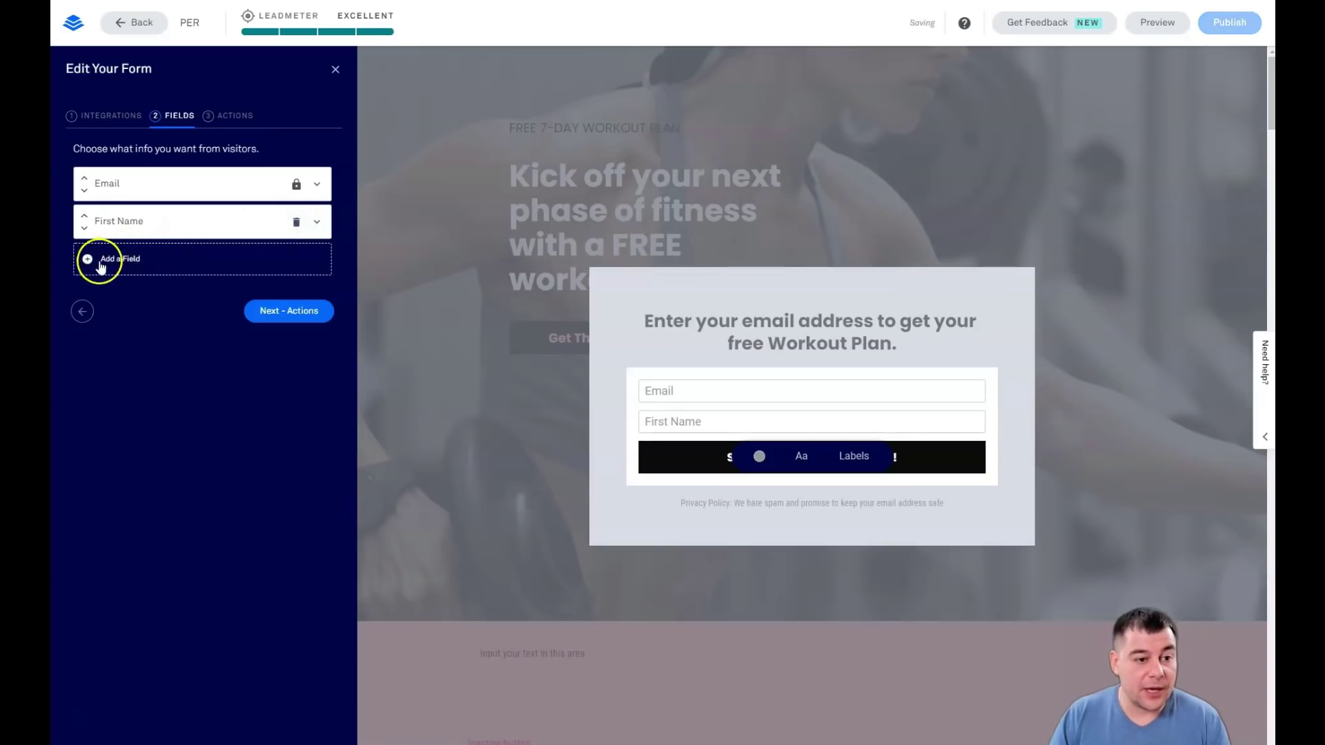
# Add a Phone Number field to the pop-up form and delete it again.
pyautogui.click(97, 259)
pyautogui.click(112, 392)
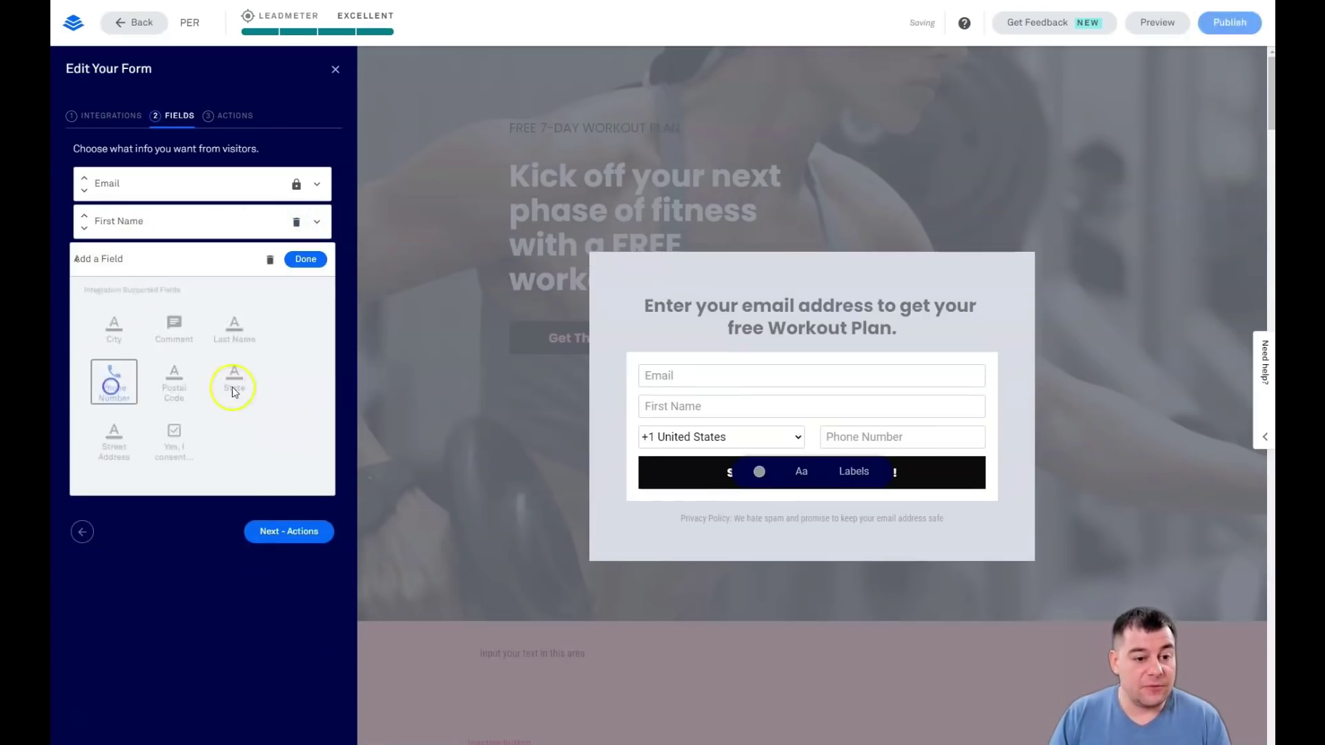
pyautogui.click(298, 259)
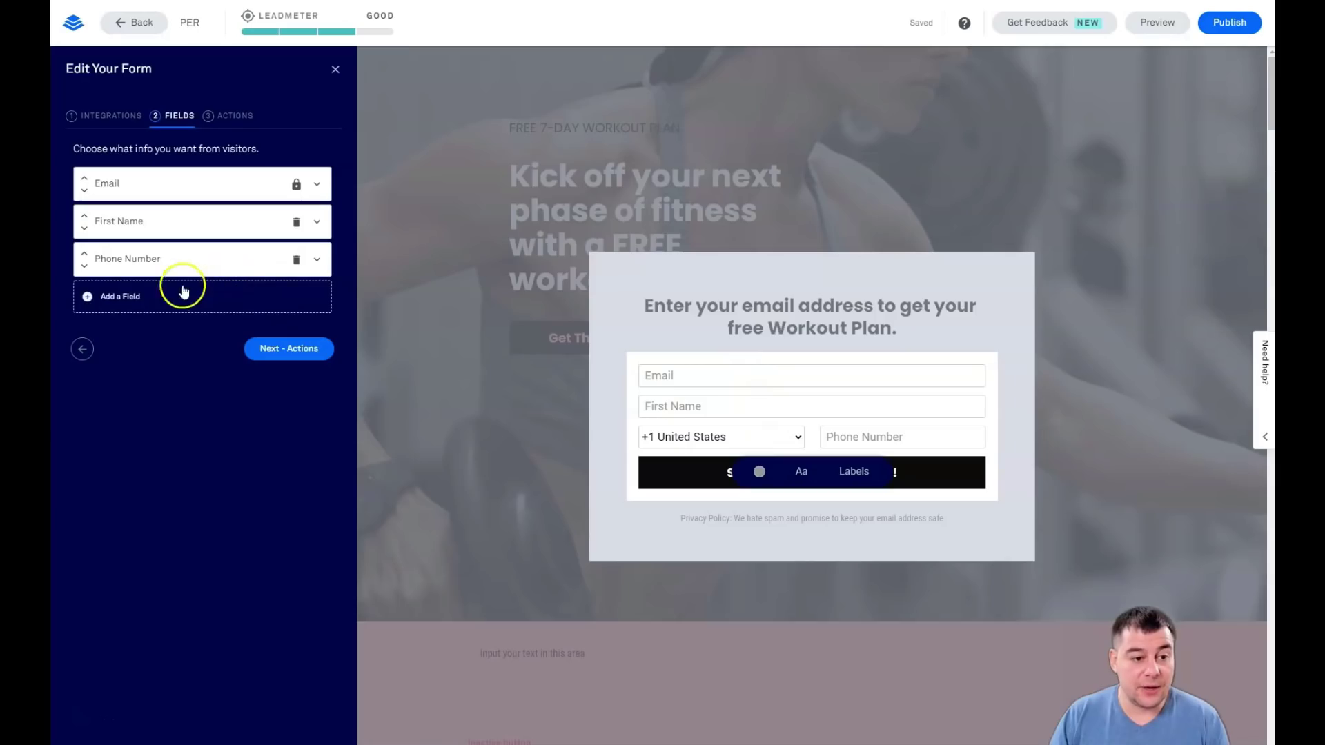
pyautogui.click(299, 259)
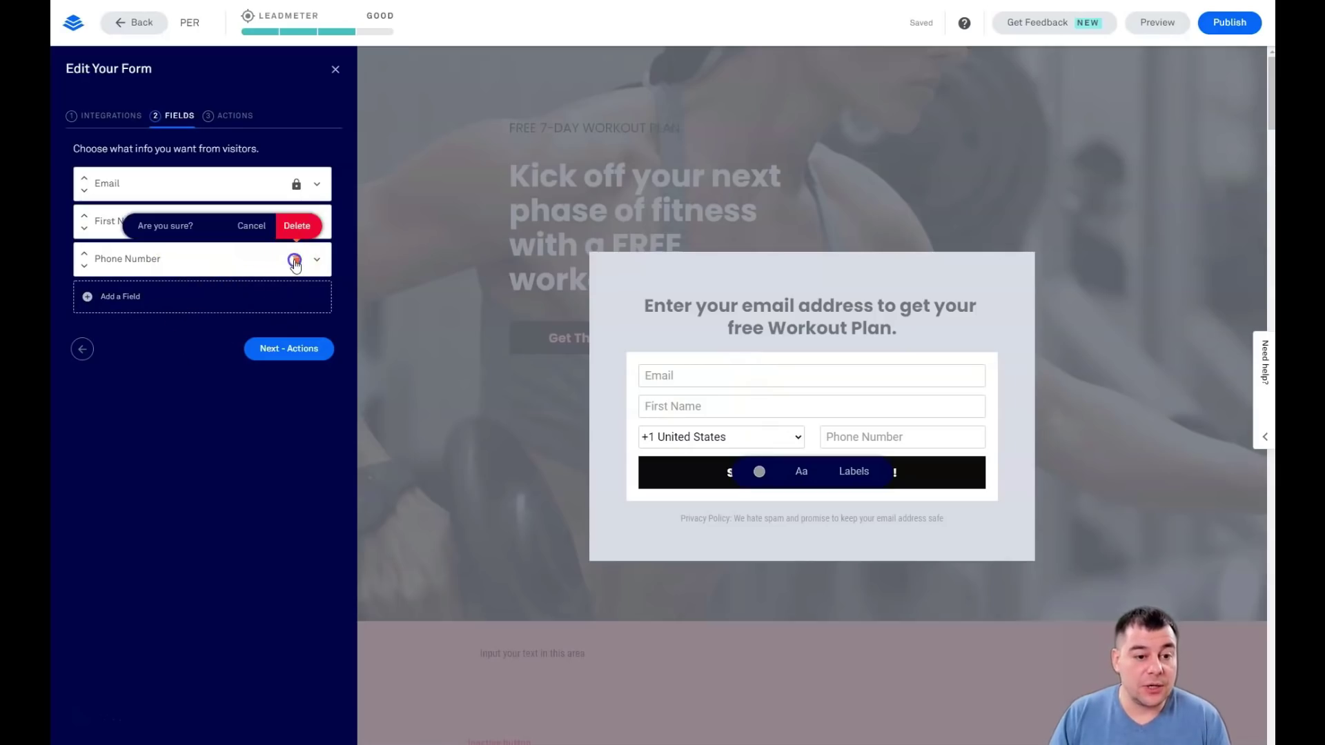
pyautogui.click(295, 221)
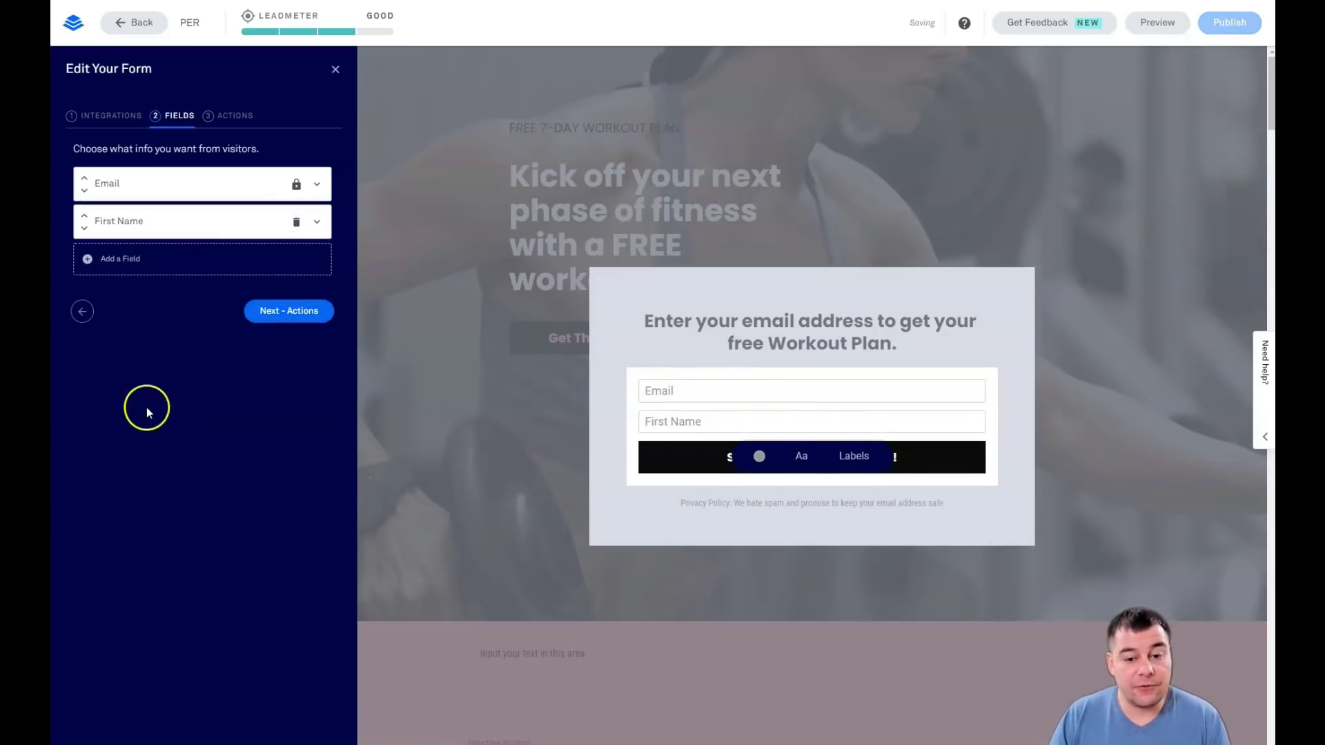
# Move the First Name field above Email, and save and close the pop-up form after checking its Actions settings.
pyautogui.click(84, 216)
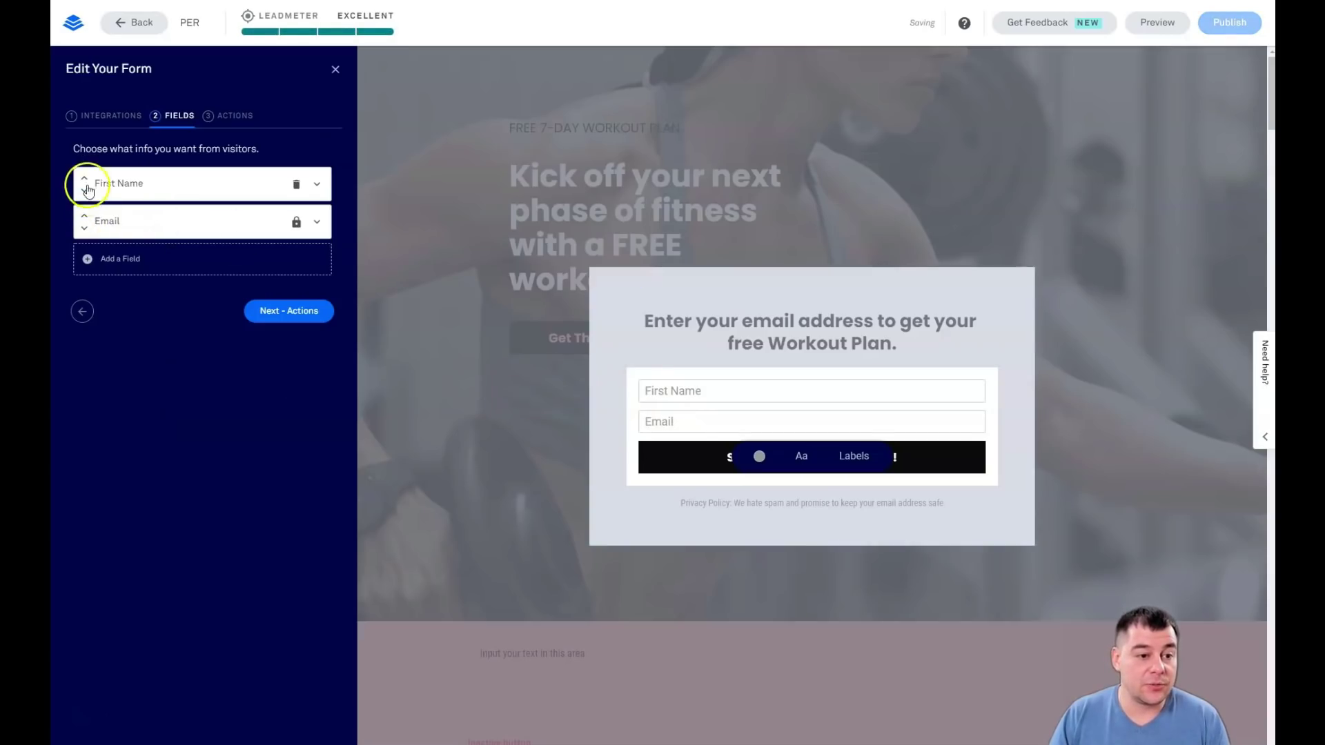
pyautogui.click(230, 117)
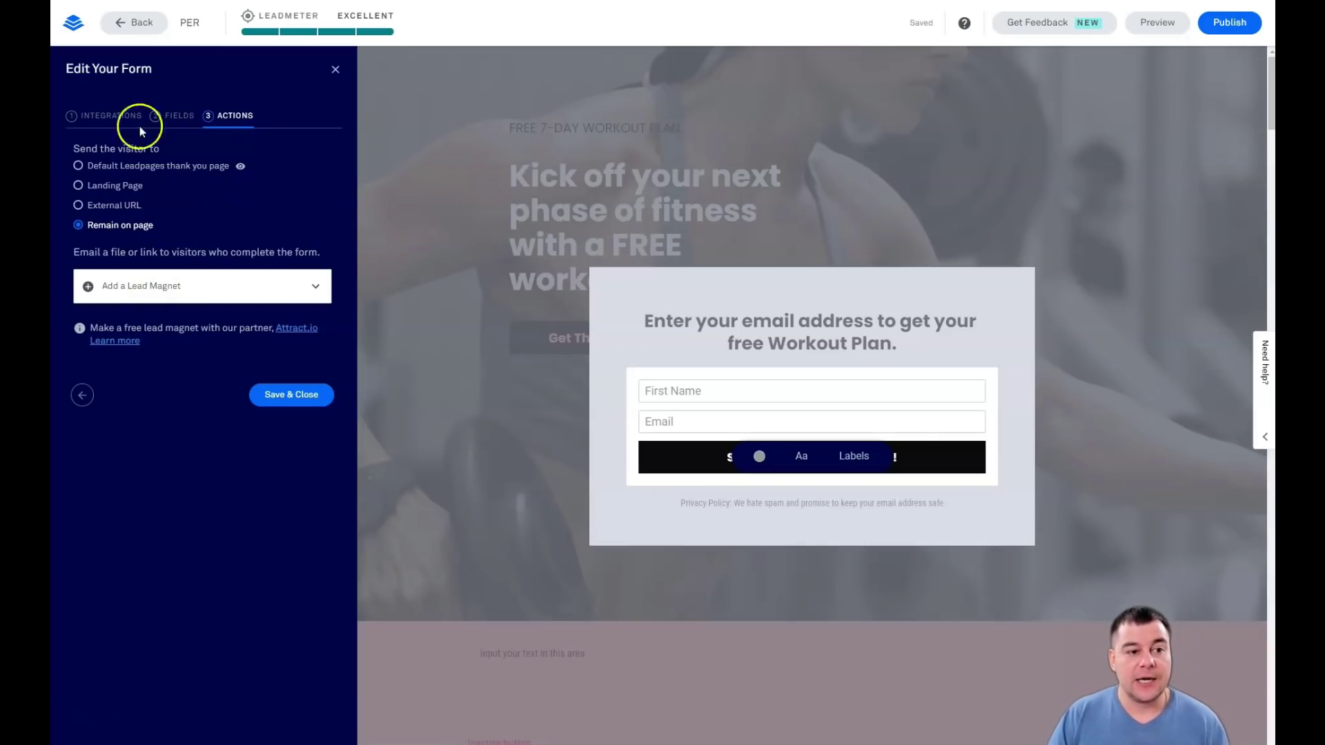
pyautogui.click(290, 395)
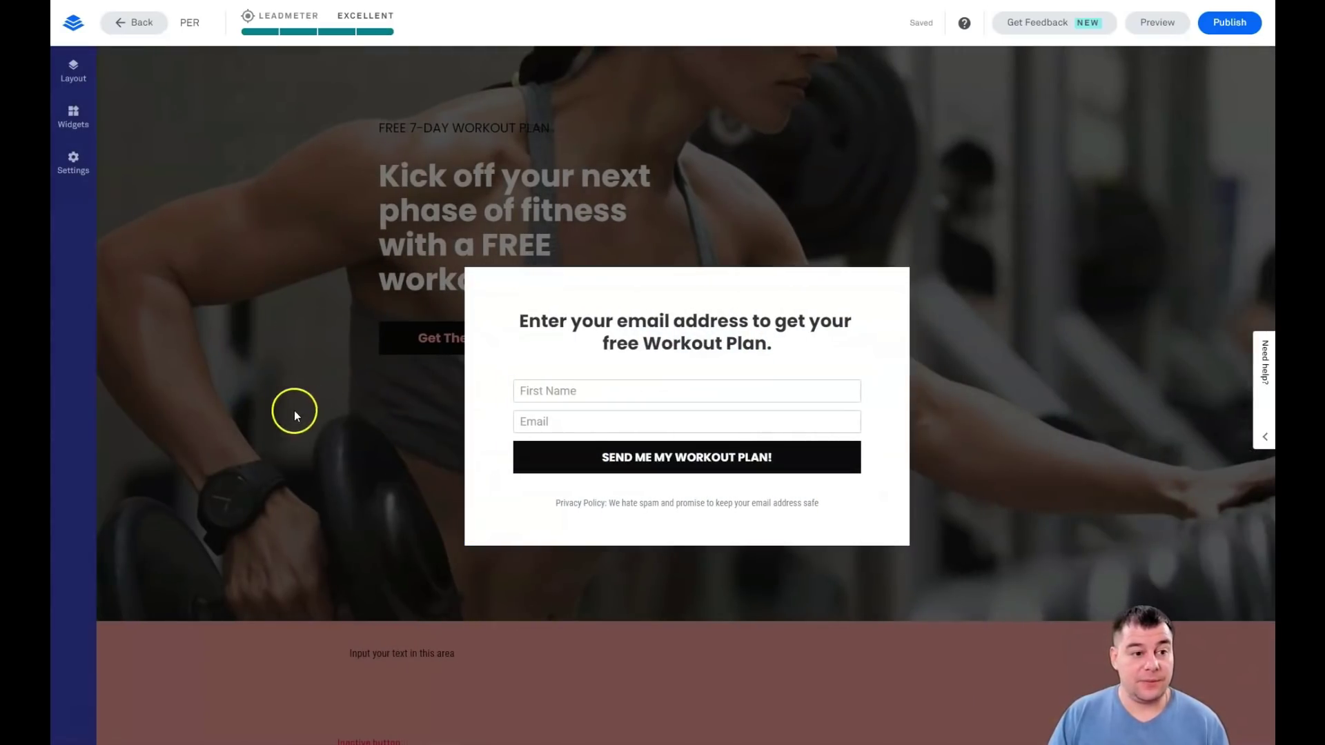
pyautogui.click(984, 318)
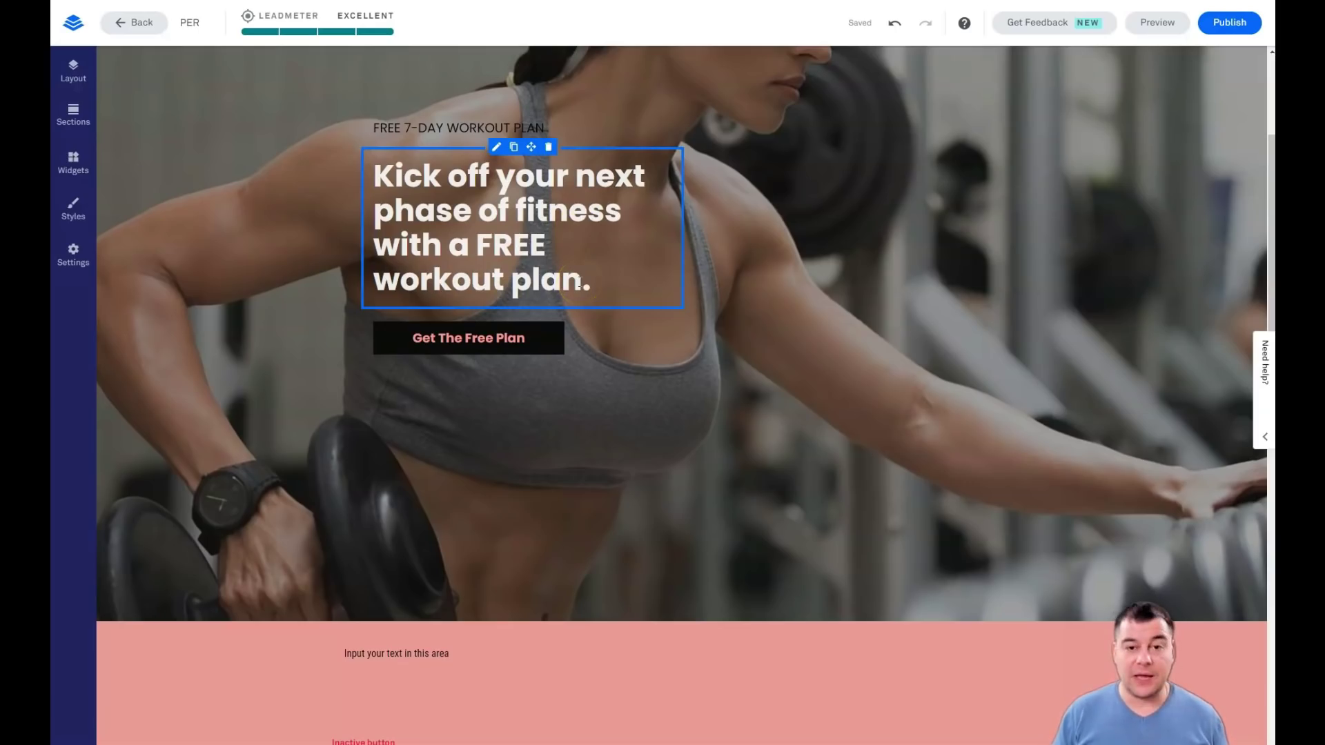
# Open the page styles, briefly check the font styles, and clear the page background color.
pyautogui.click(74, 211)
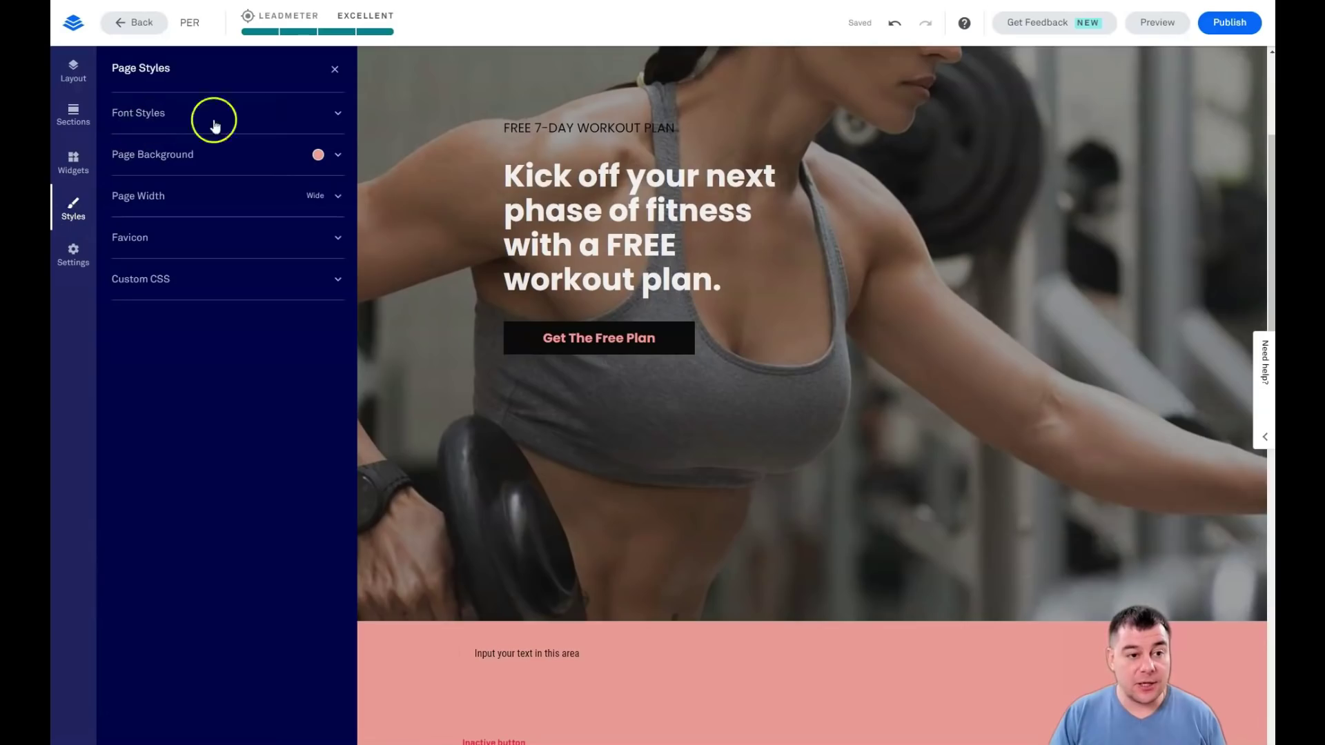
pyautogui.click(269, 116)
pyautogui.click(270, 116)
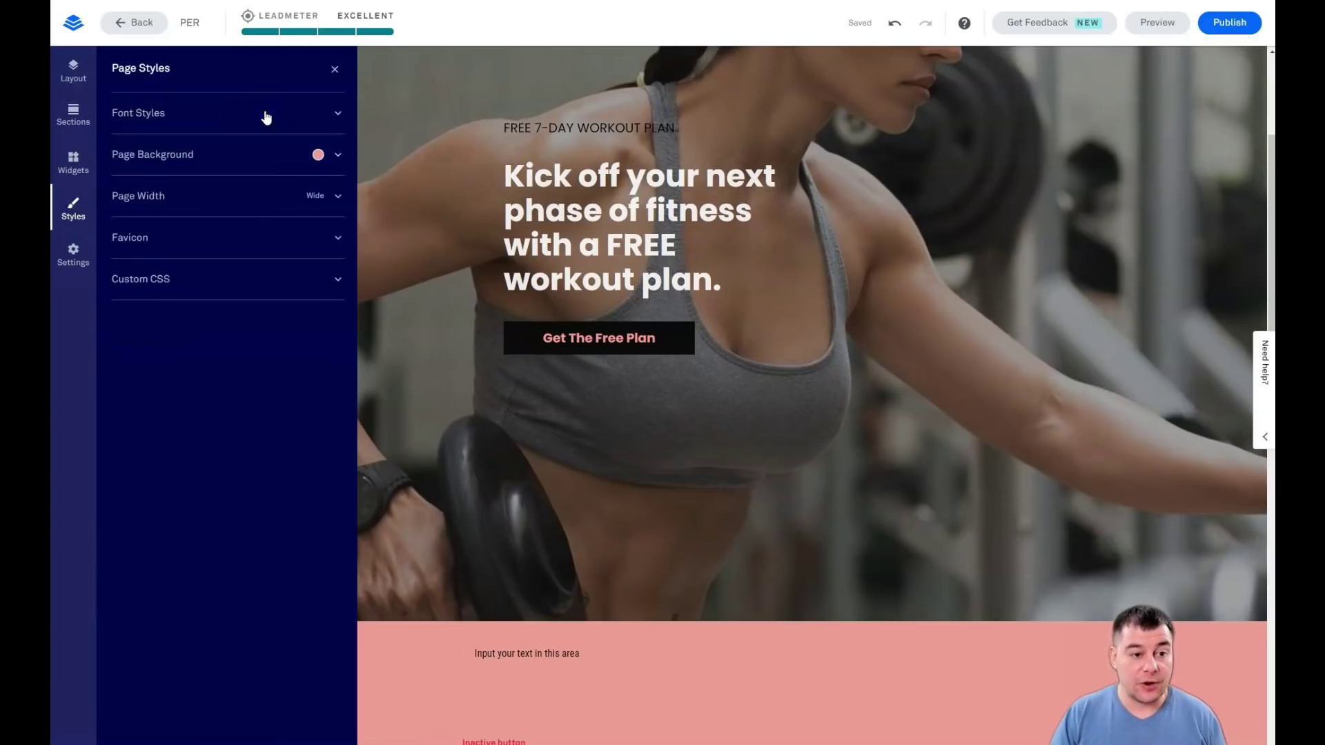
pyautogui.click(337, 158)
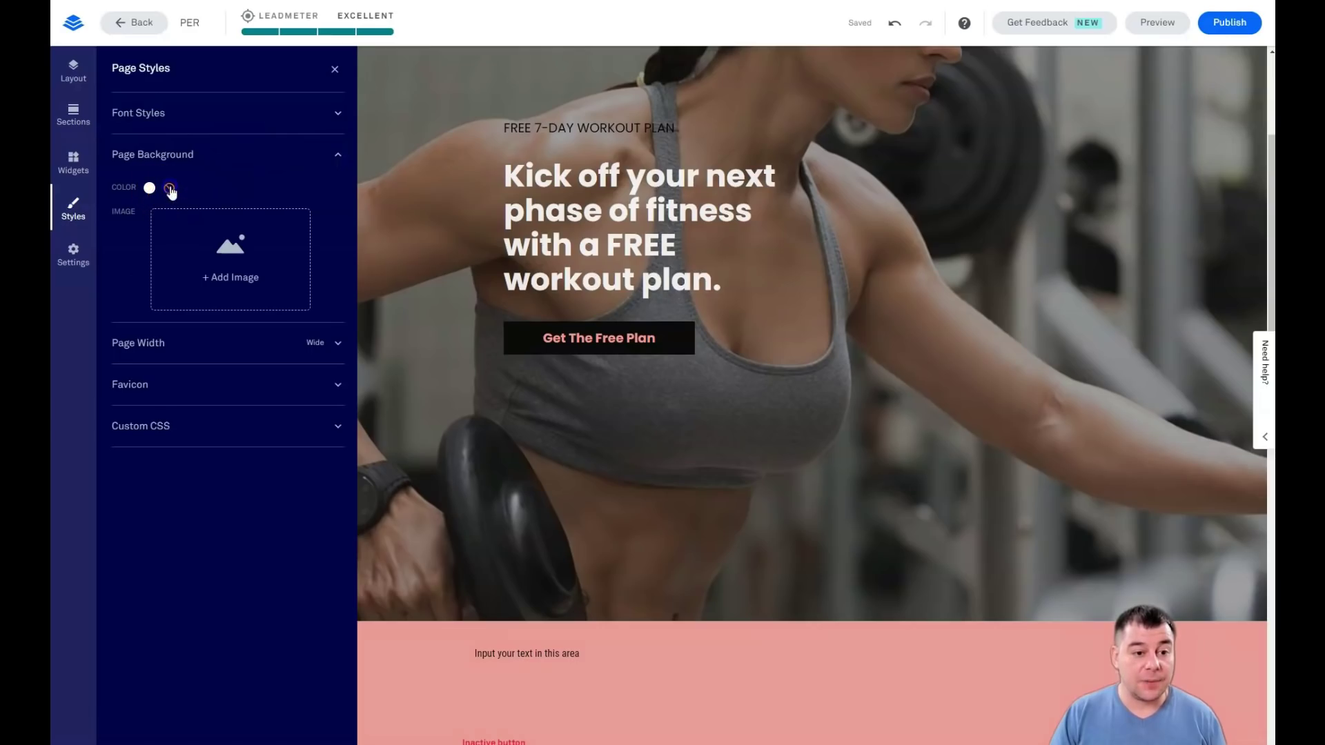
pyautogui.click(170, 189)
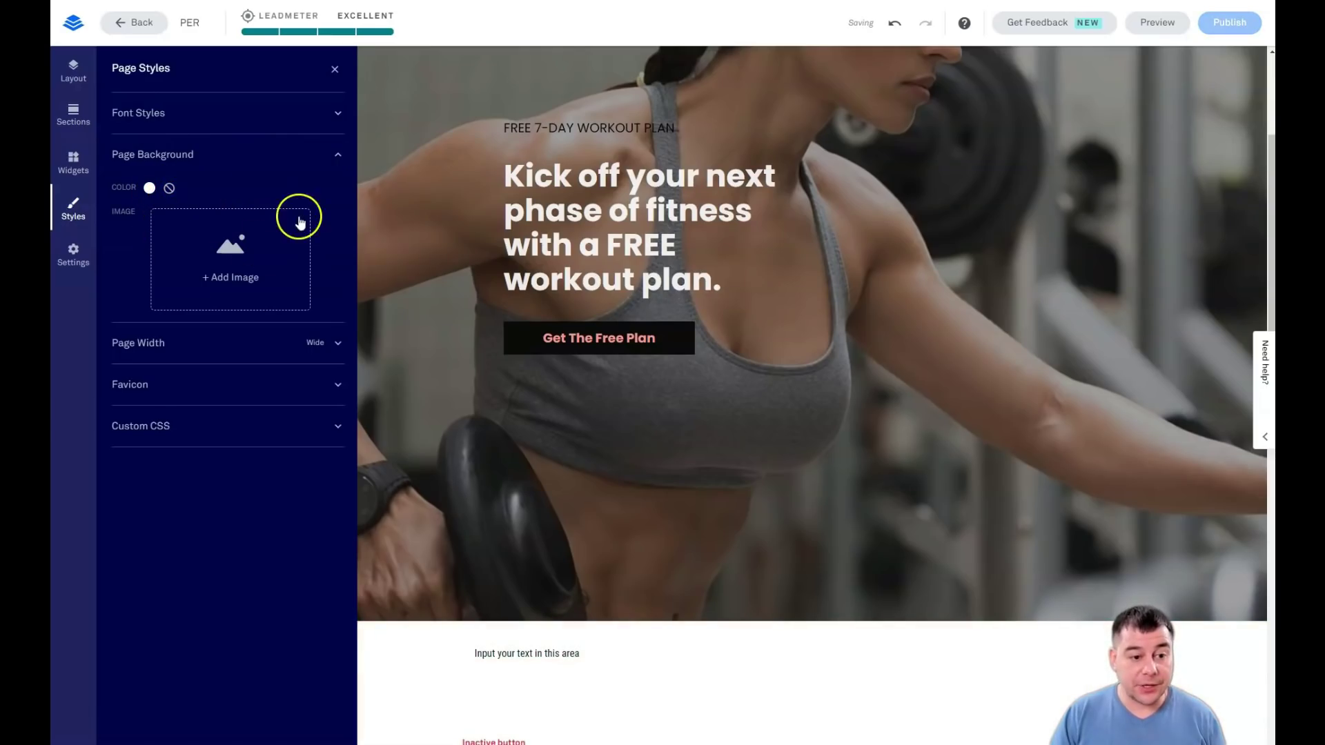
pyautogui.scroll(-3, 859, 398)
pyautogui.scroll(5, 793, 411)
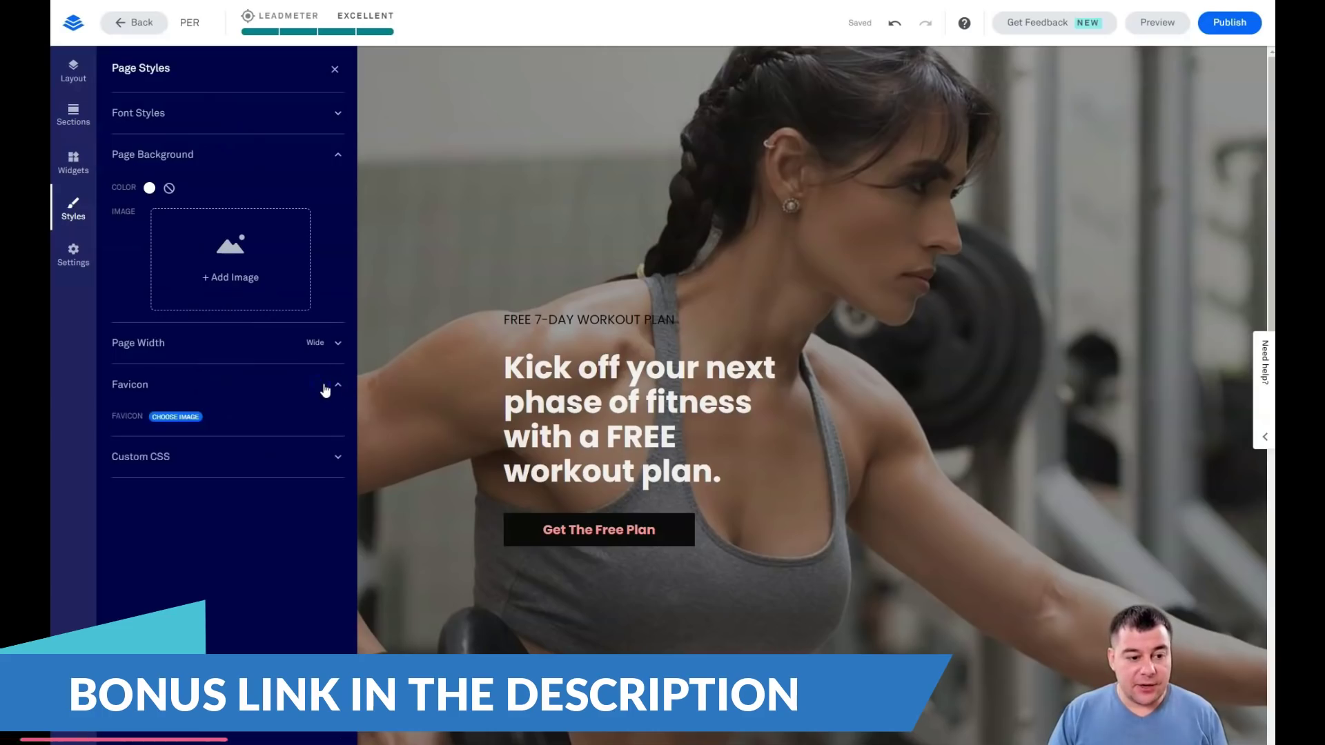
# Review the page's SEO, Social, Analytics and Language settings, and save and close them.
pyautogui.click(71, 267)
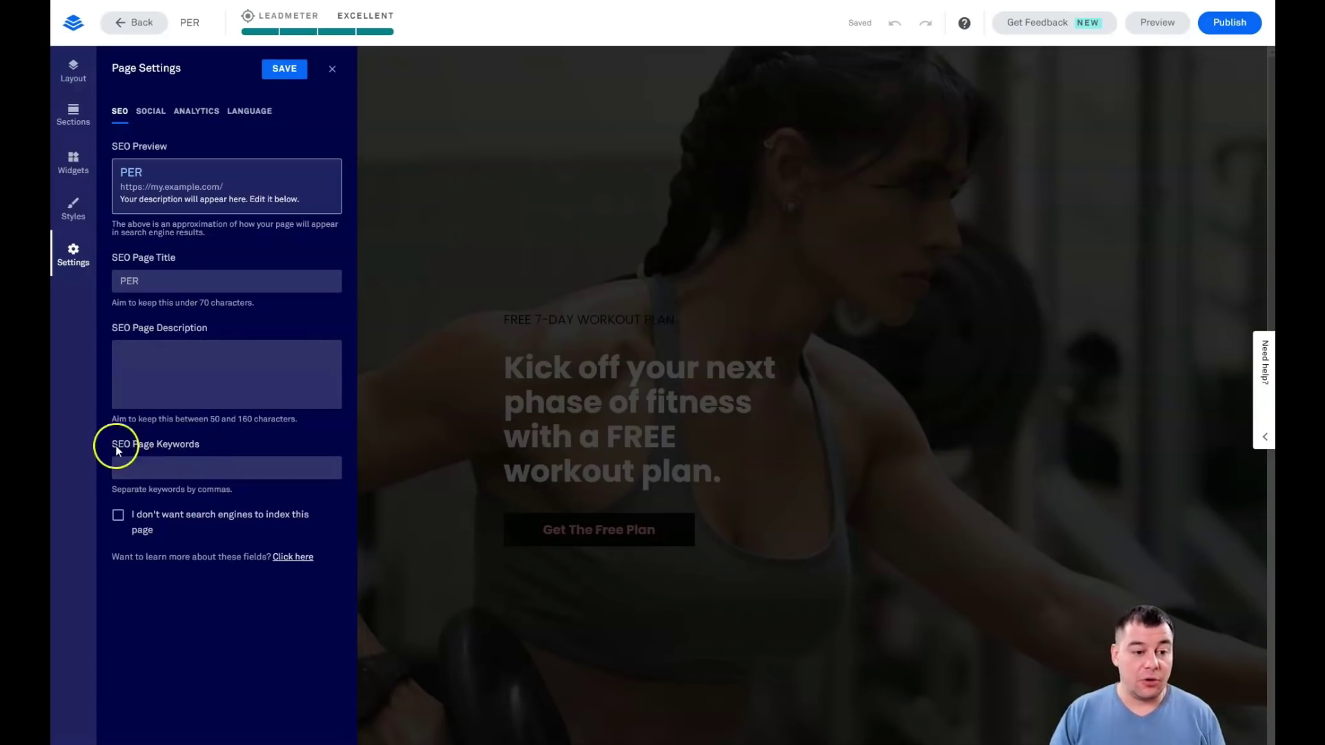
pyautogui.click(183, 471)
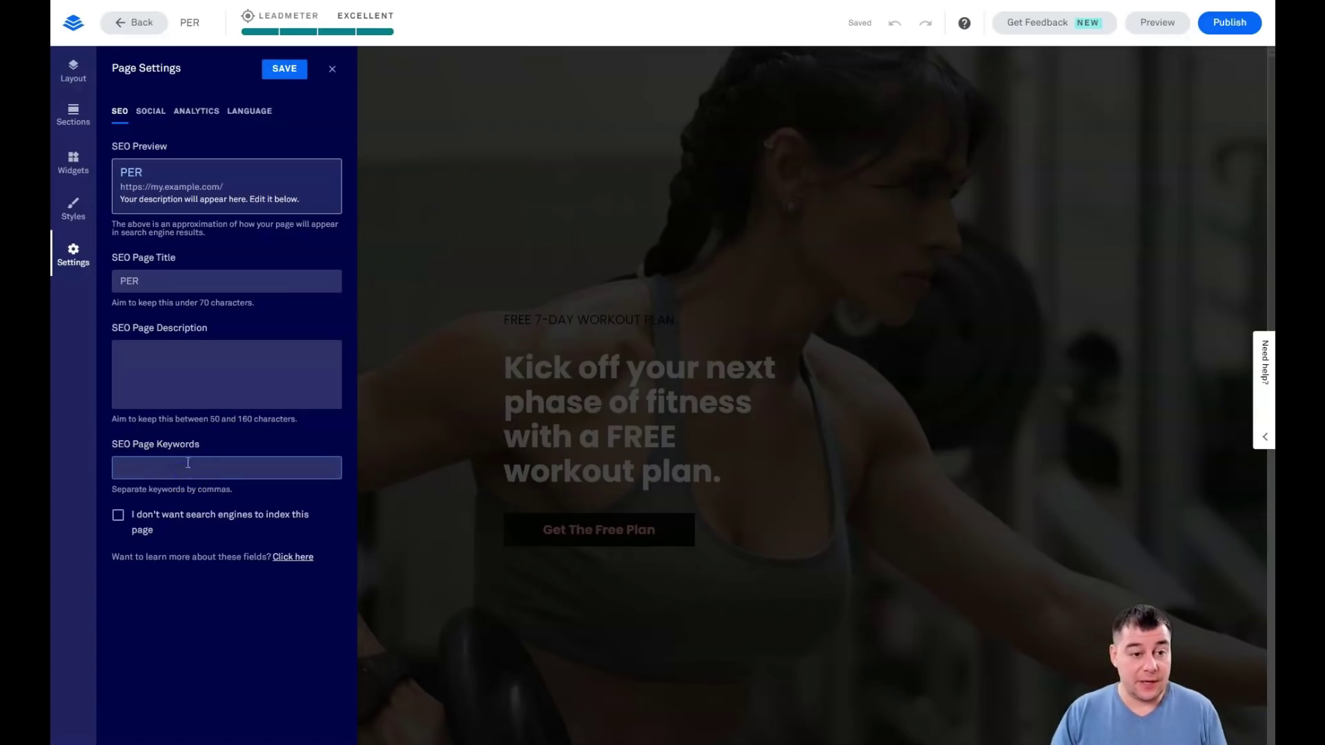
pyautogui.click(148, 112)
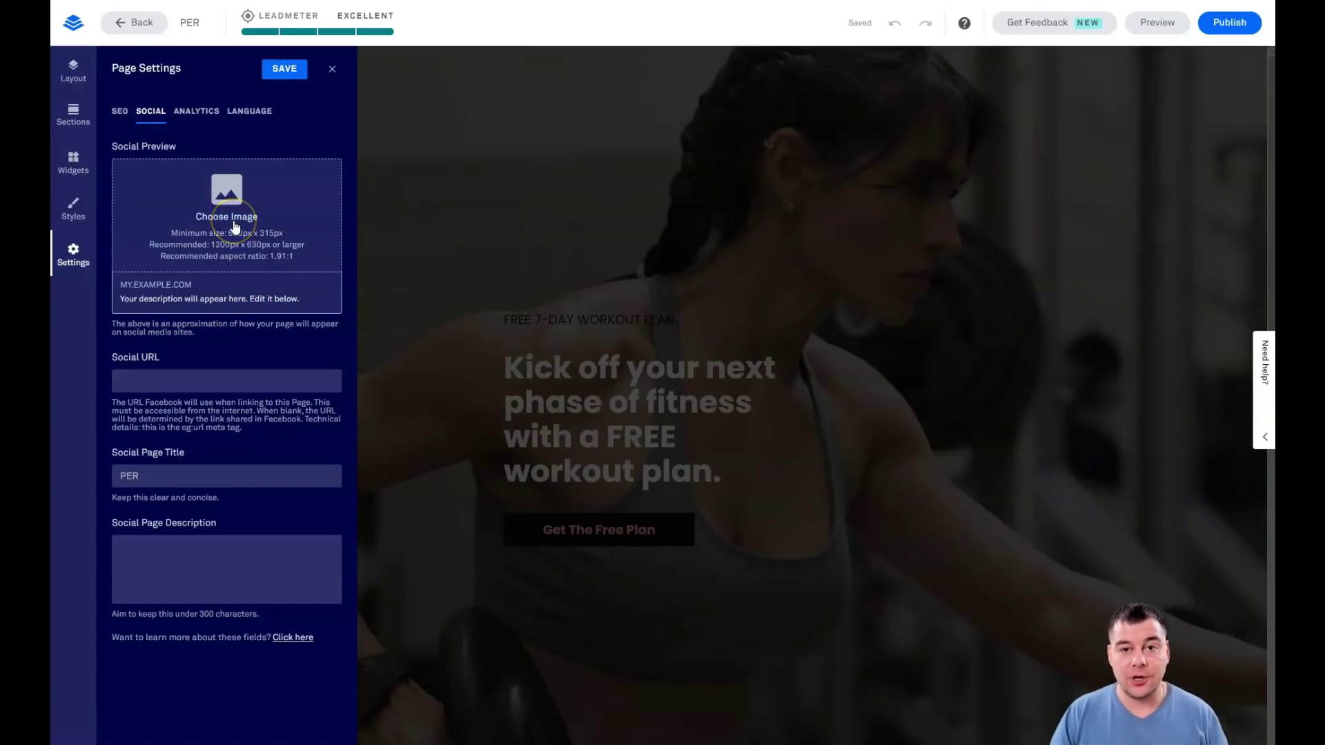
pyautogui.click(196, 110)
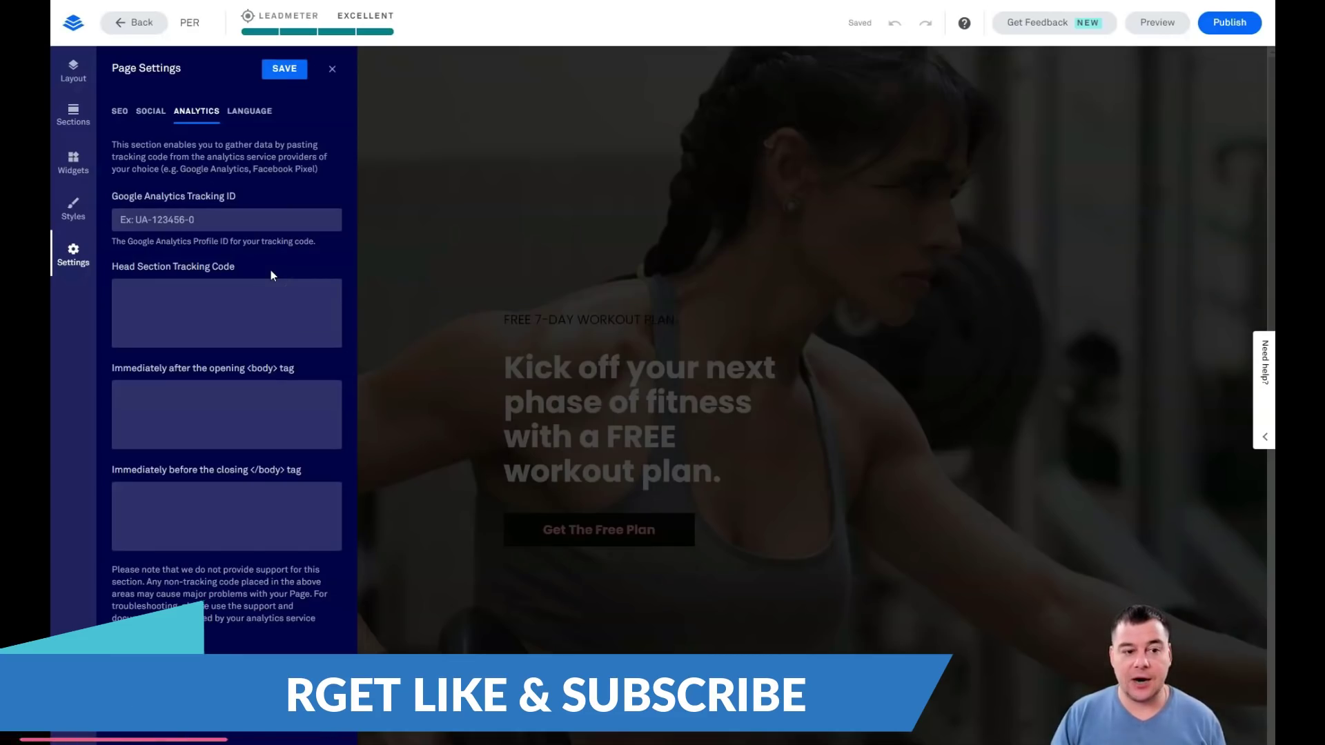
pyautogui.click(228, 228)
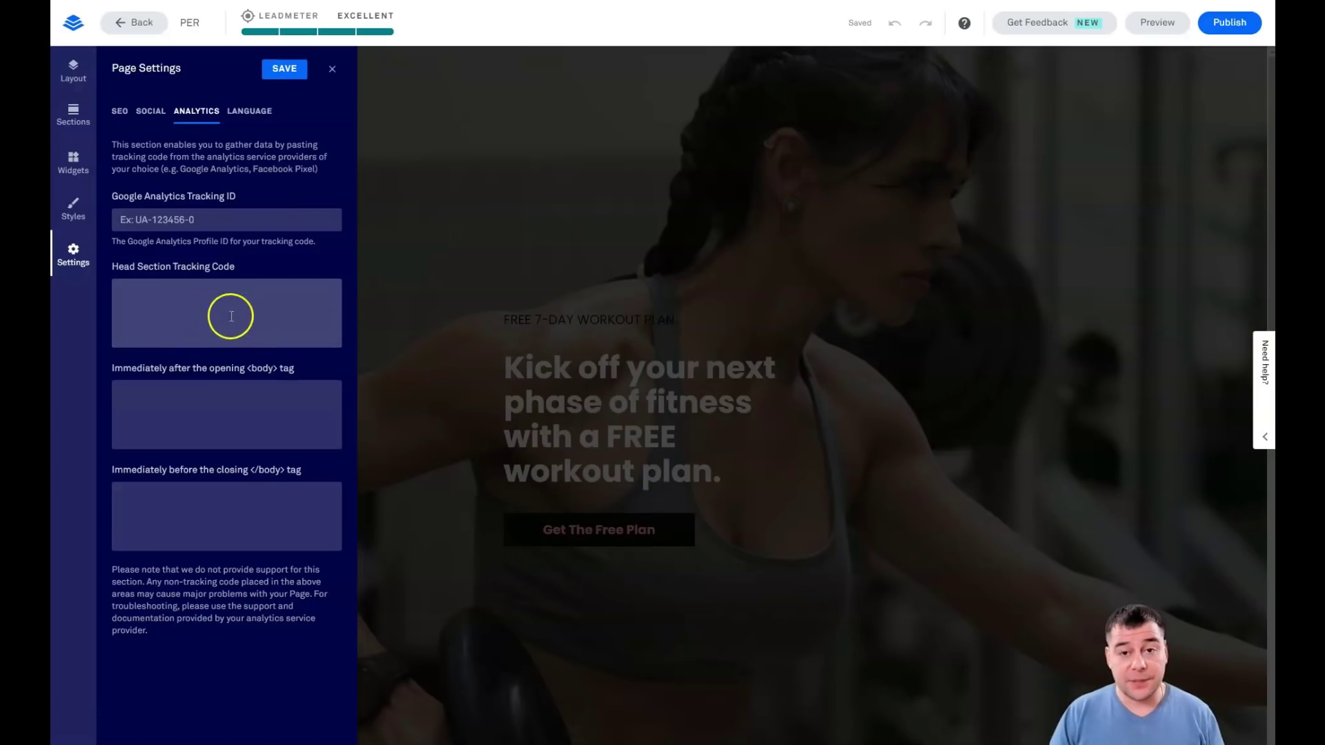
pyautogui.click(239, 113)
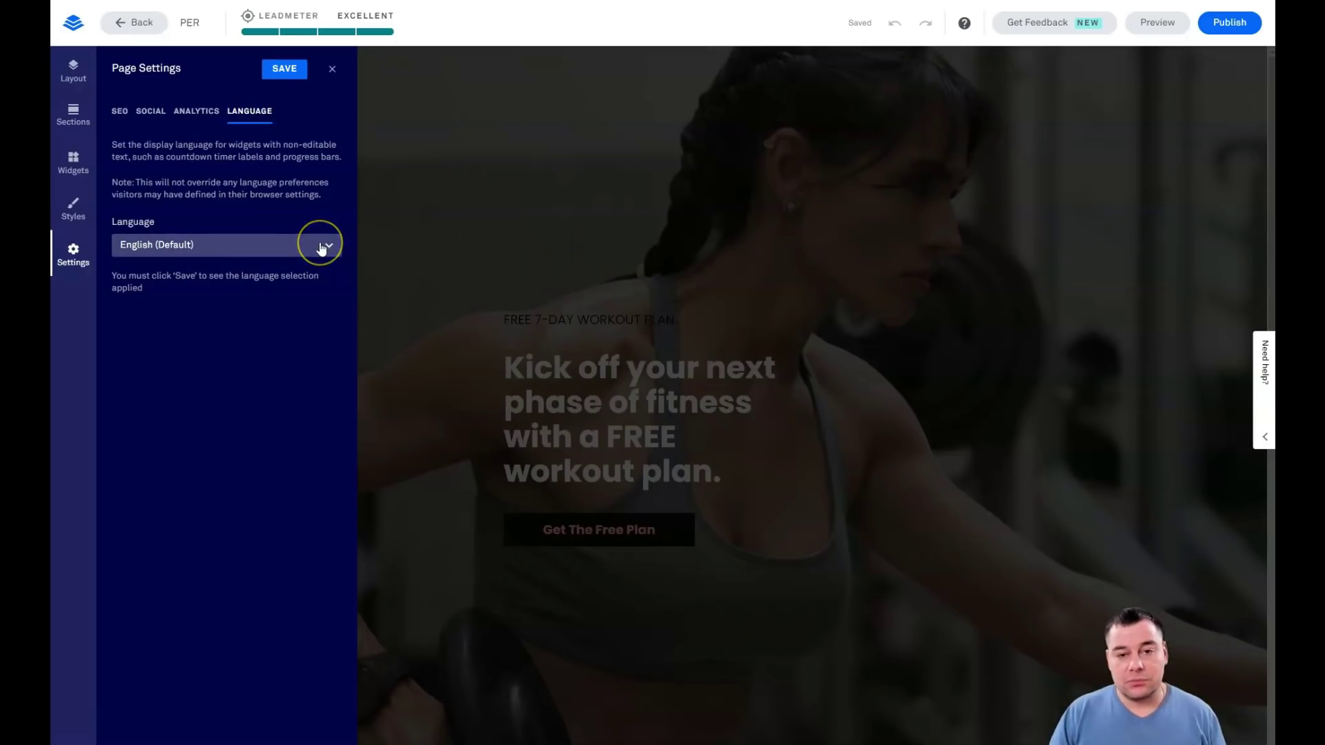
pyautogui.click(333, 69)
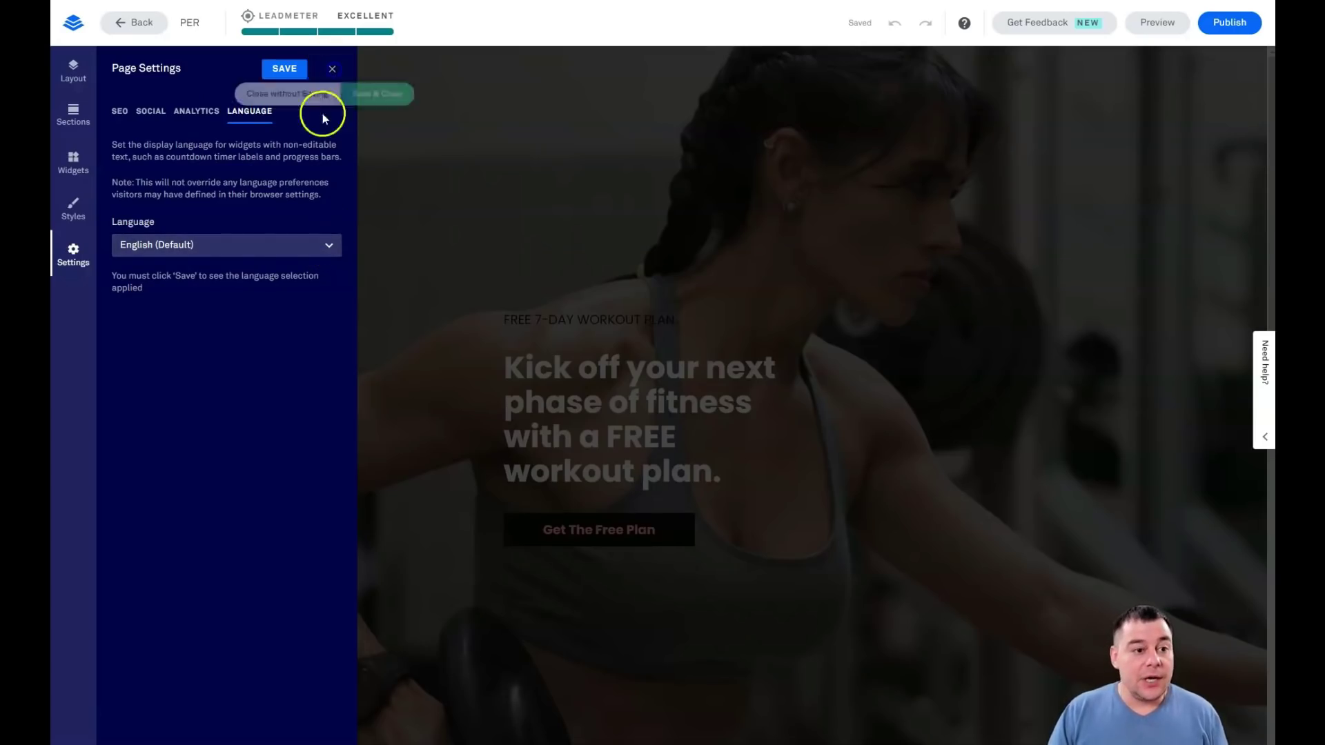
pyautogui.click(381, 96)
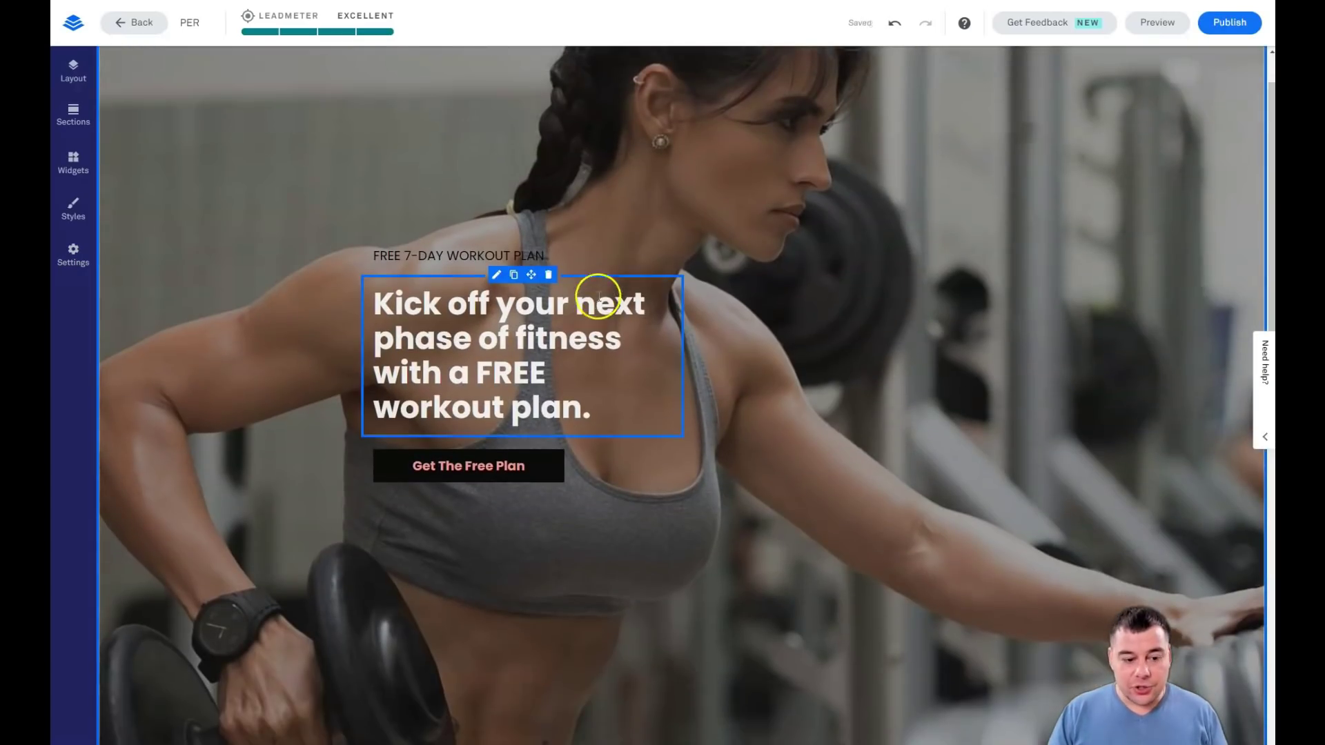
# Look over the page from the hero section to the testimonials and return to the hero section.
pyautogui.scroll(-8, 715, 267)
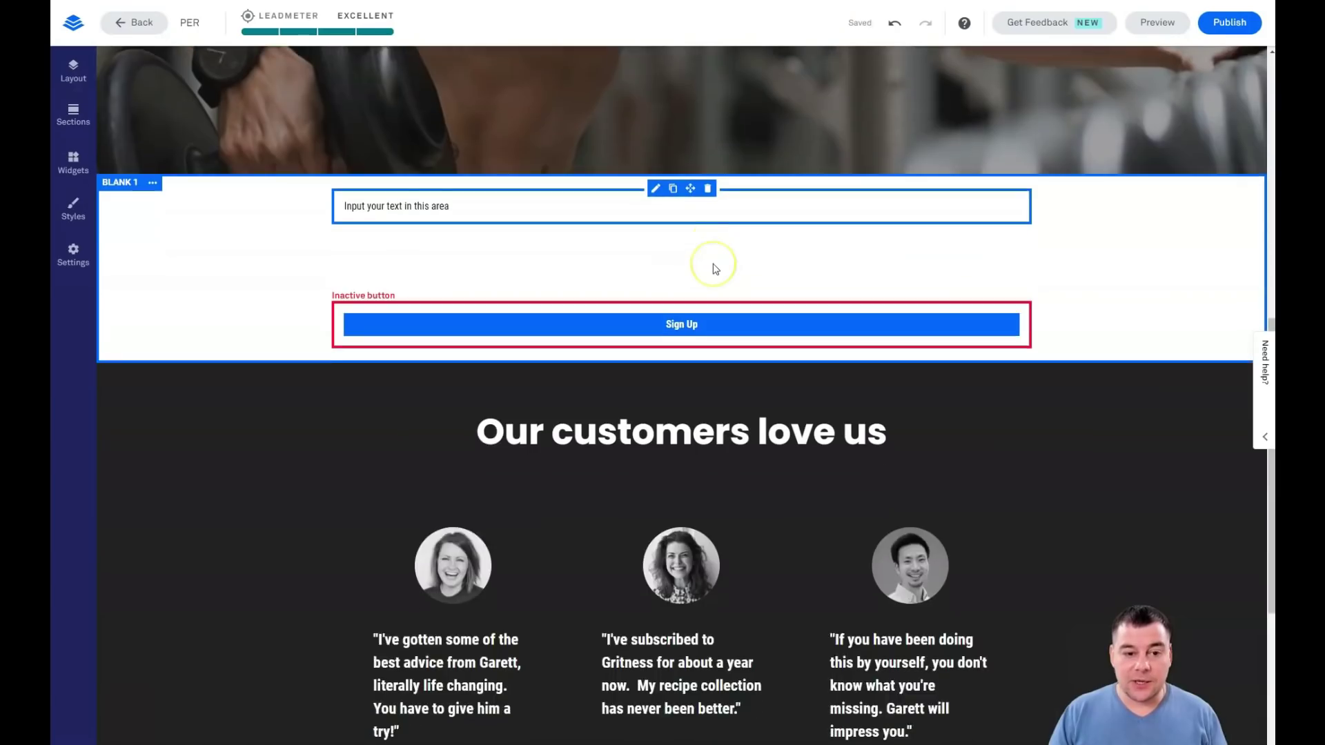
pyautogui.scroll(1, 715, 268)
pyautogui.scroll(-5, 693, 243)
pyautogui.scroll(9, 693, 243)
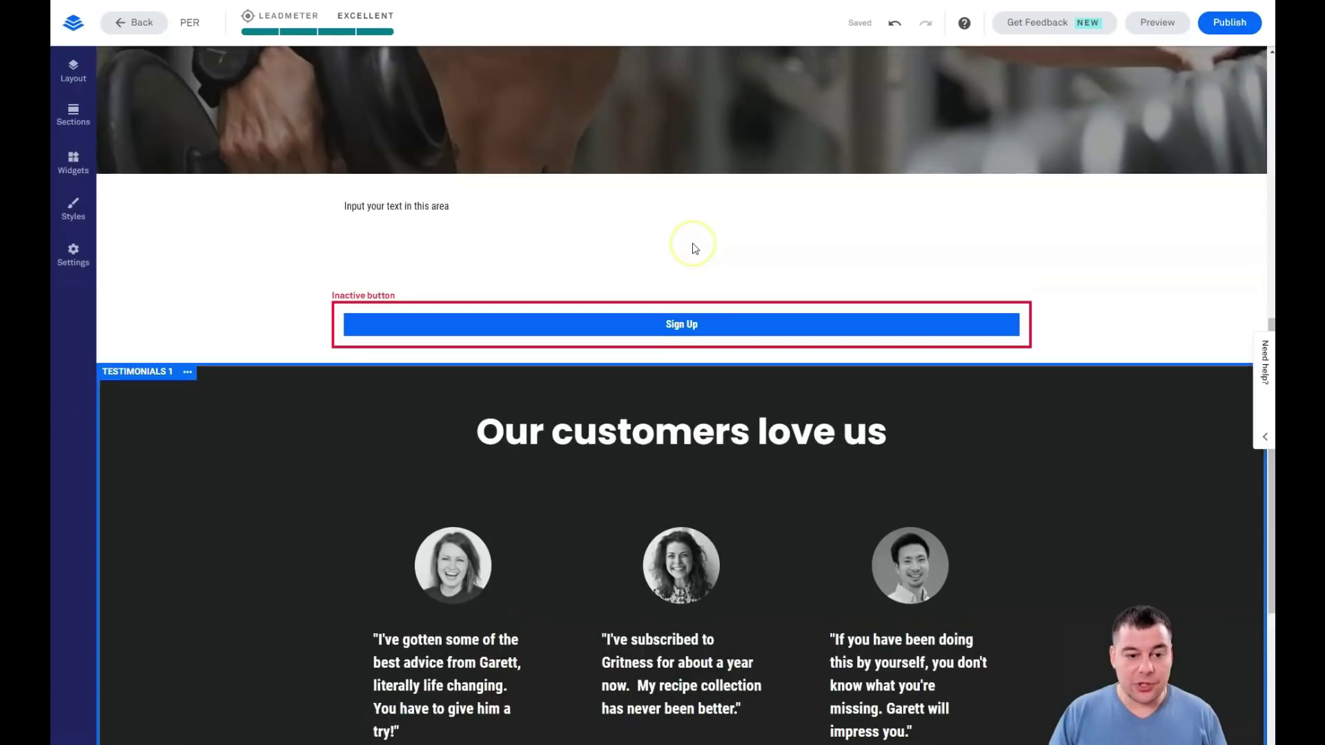
pyautogui.scroll(4, 693, 242)
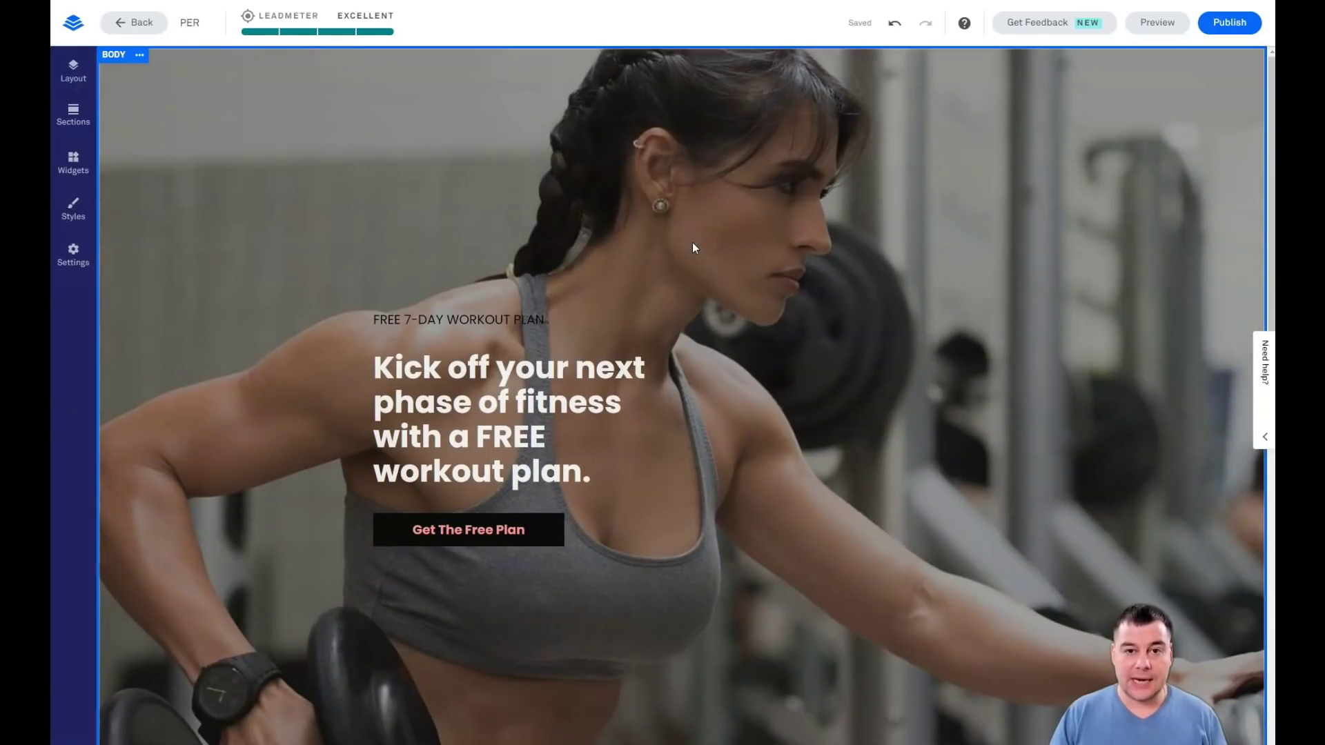
pyautogui.click(868, 426)
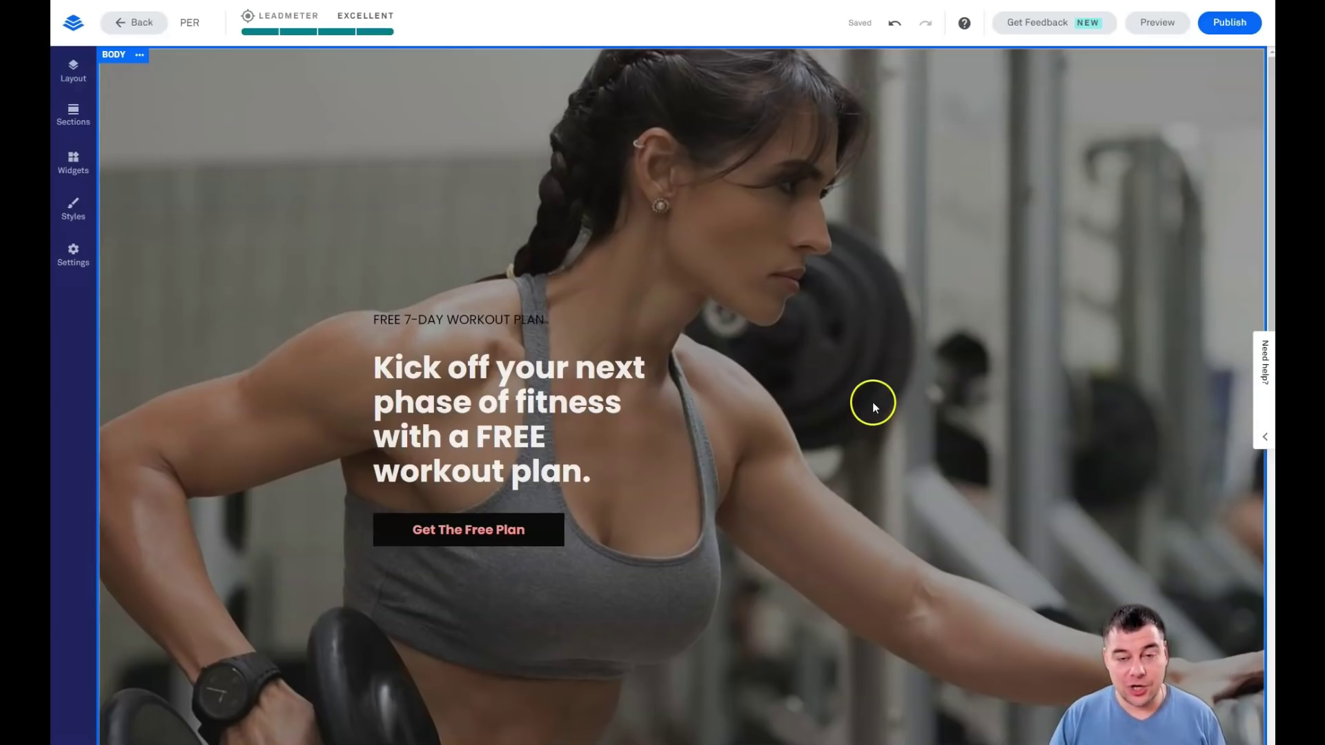